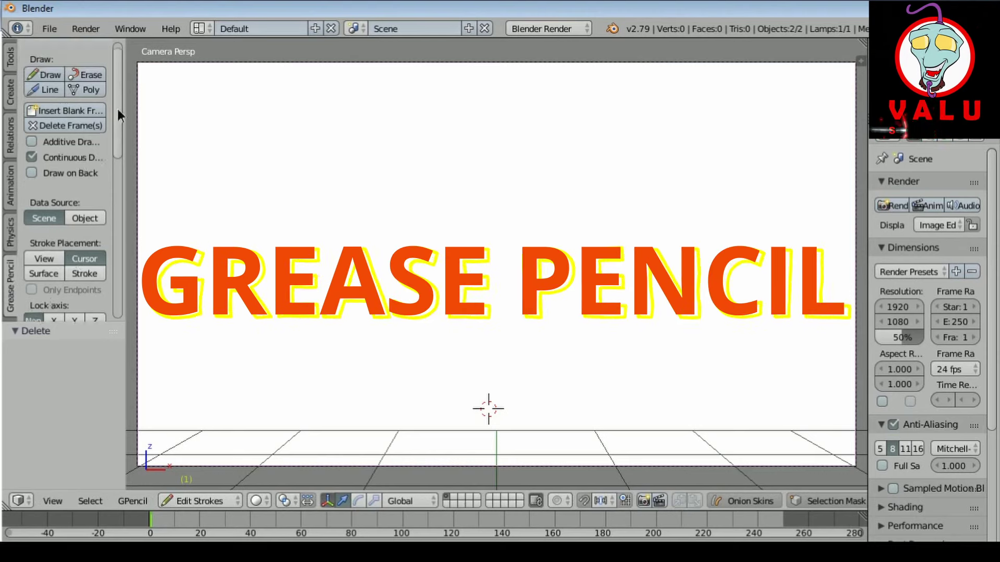
Step: Sketch the bald head's curved outline with rough ear and face guide lines
scroll(110, 86, "up", 1)
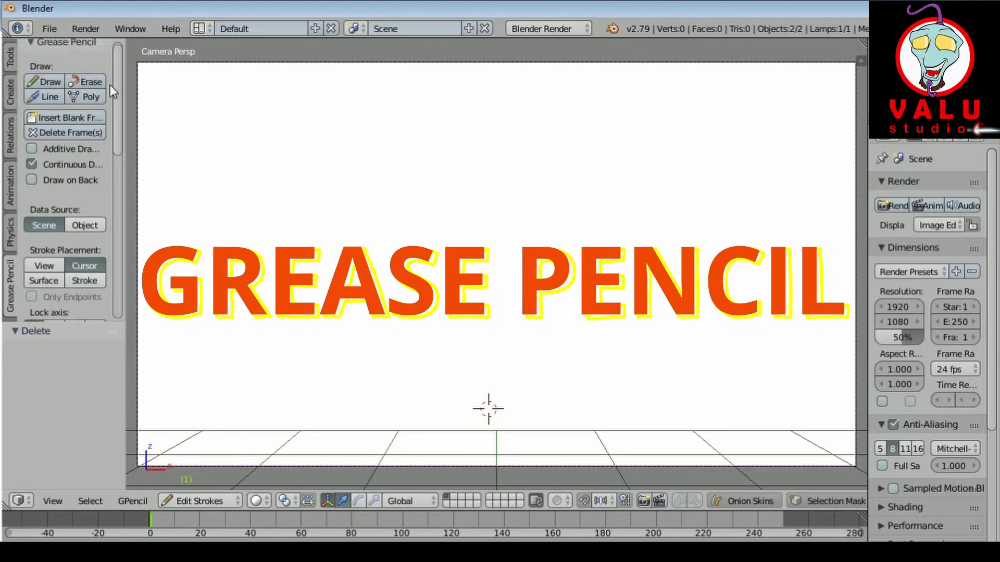
left_click_drag(521, 216, 661, 195)
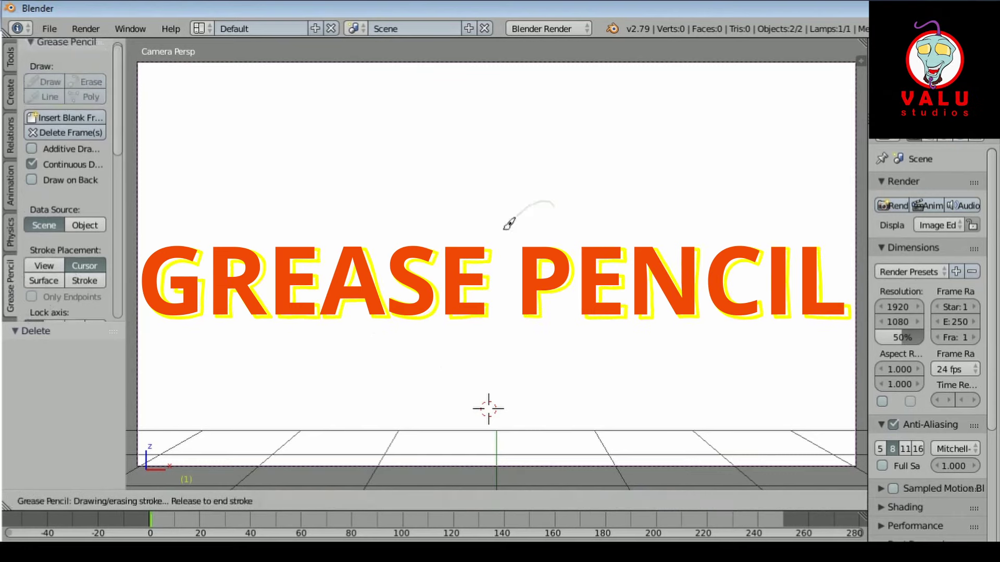
mouse_move(675, 150)
left_mouse_down()
mouse_move(576, 313)
mouse_move(514, 141)
mouse_move(390, 226)
left_mouse_up()
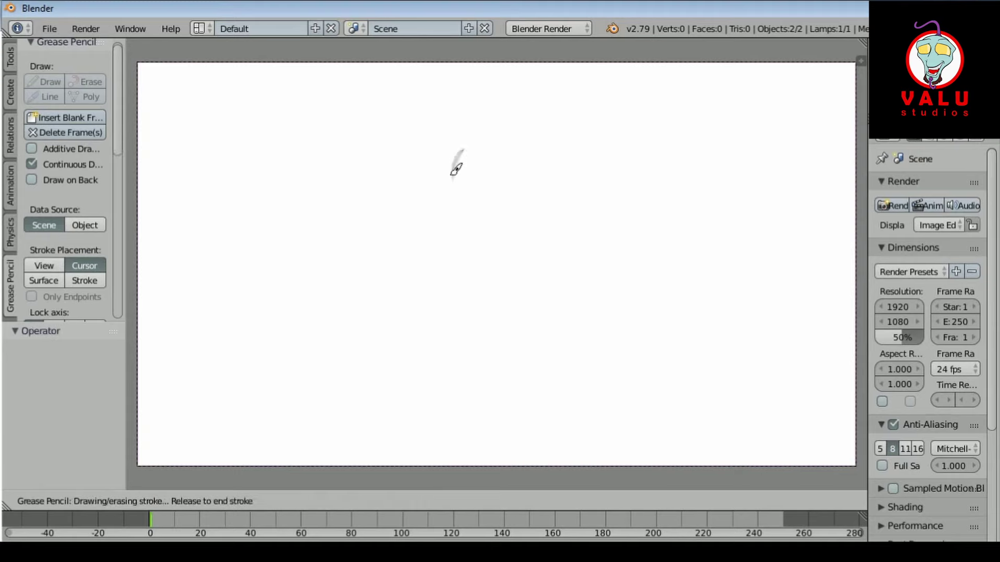
left_click_drag(476, 207, 507, 198)
left_click_drag(458, 136, 509, 143)
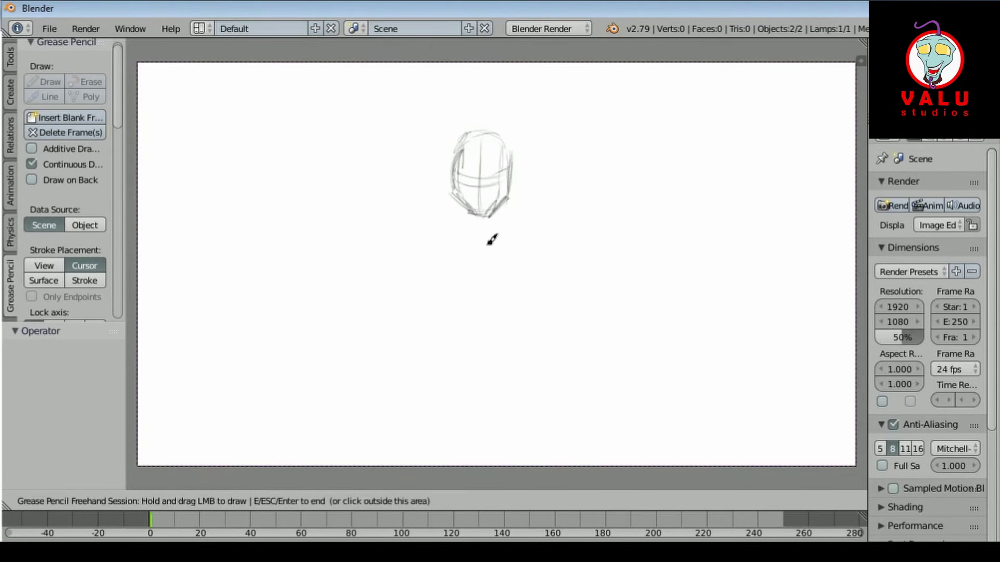
left_click_drag(513, 157, 516, 181)
left_click_drag(453, 154, 448, 180)
mouse_move(476, 127)
left_mouse_down()
mouse_move(512, 151)
mouse_move(486, 174)
left_mouse_up()
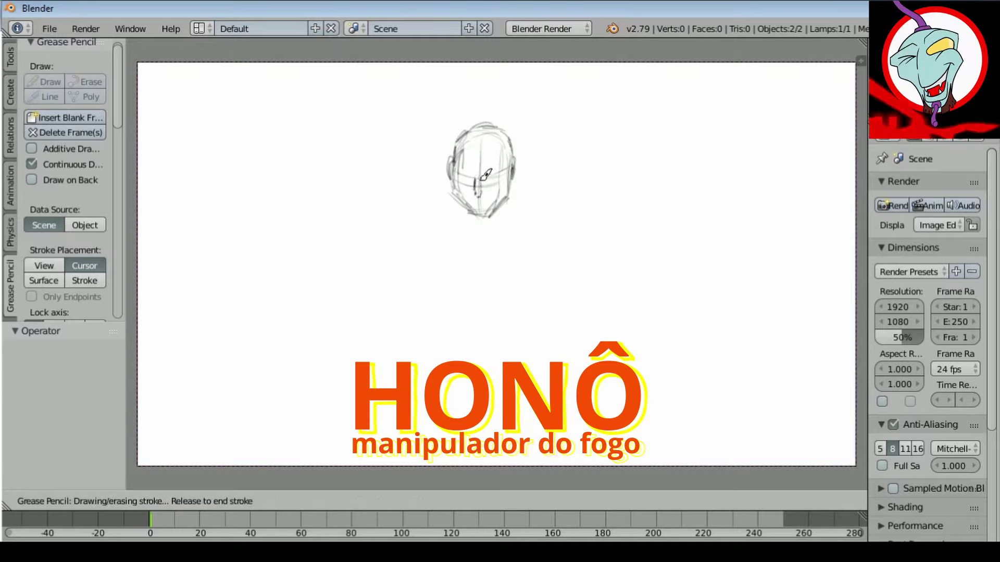
Step: Draw the eyes, both ears and jaw lines converging to a long pointed chin
scroll(479, 124, "up", 5)
left_click_drag(422, 254, 439, 264)
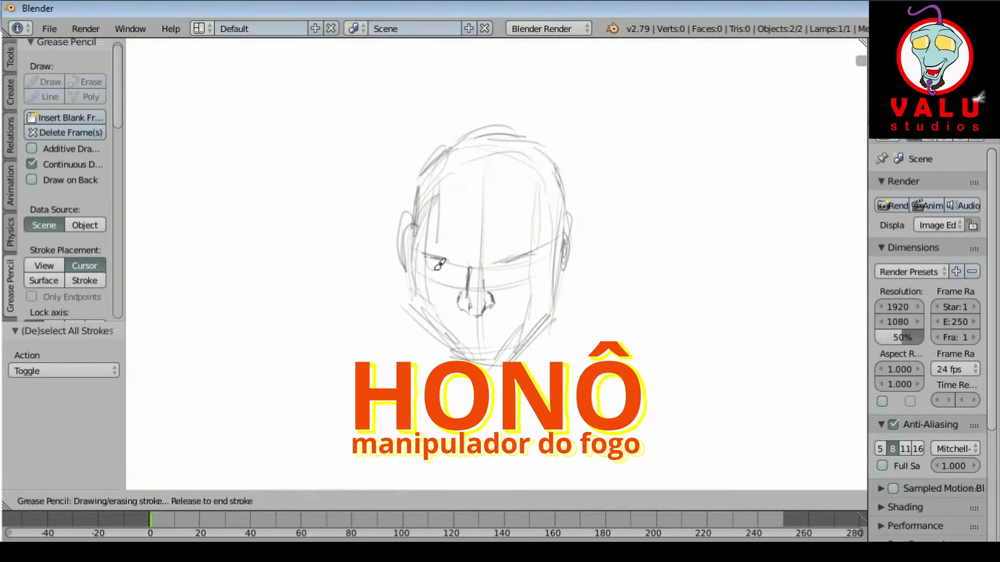
left_click_drag(513, 263, 538, 255)
left_click_drag(435, 255, 438, 251)
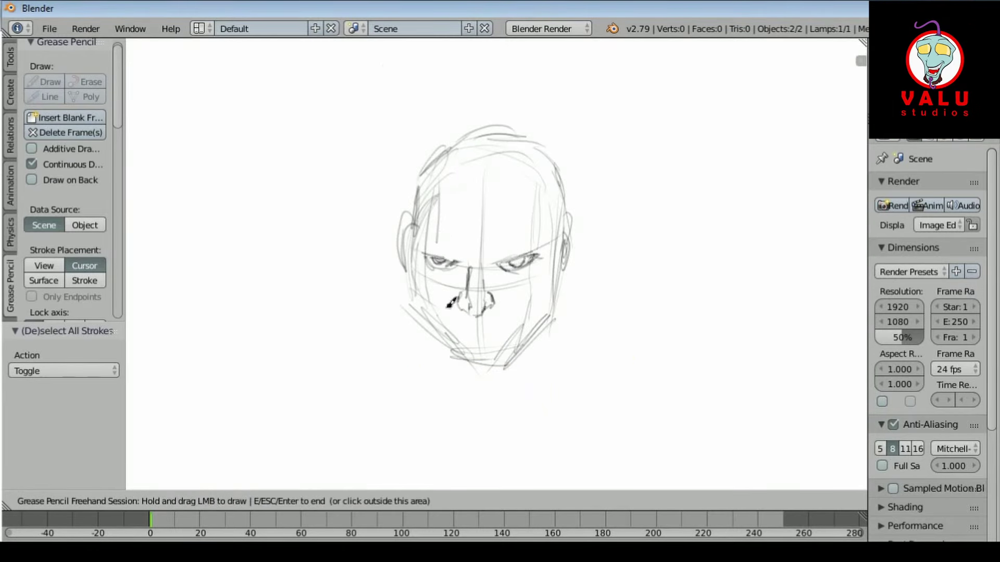
left_click_drag(442, 364, 472, 471)
left_click_drag(528, 354, 490, 463)
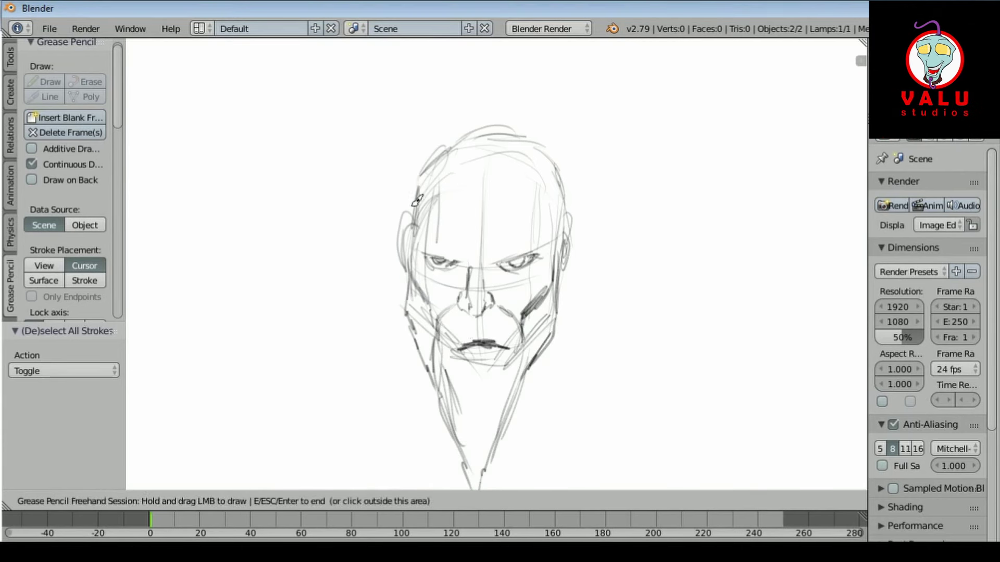
left_click_drag(583, 236, 570, 282)
left_click_drag(402, 214, 410, 264)
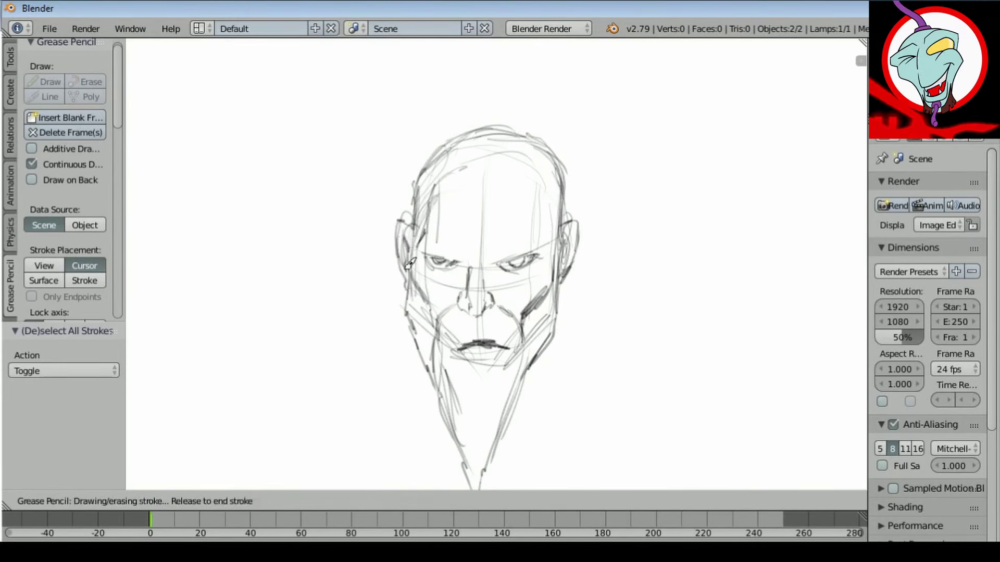
left_click_drag(554, 336, 484, 487)
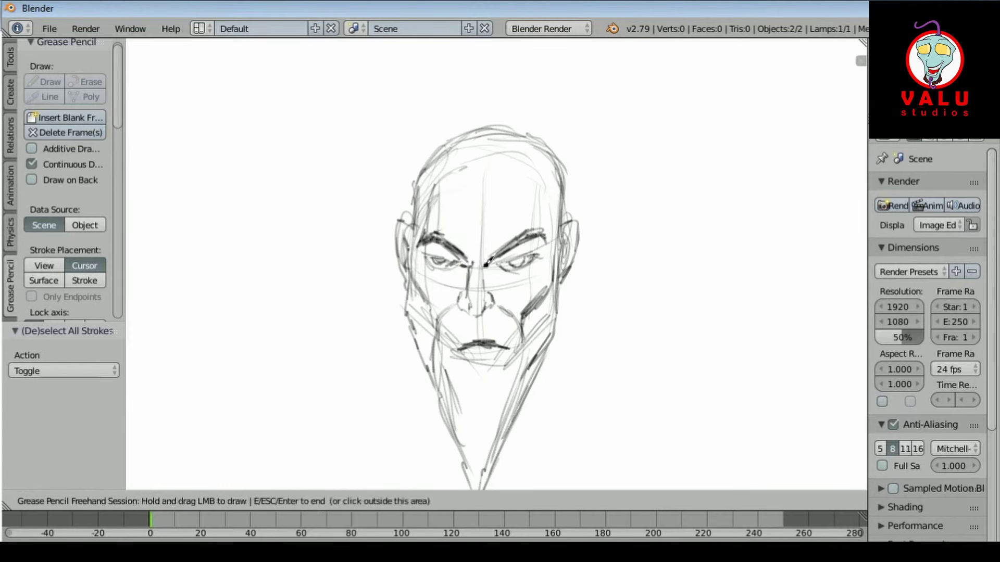
Step: Zoom out and outline the broad shoulders and chest beside the head
scroll(485, 265, "down", 3)
left_click_drag(413, 231, 447, 303)
left_click_drag(436, 151, 386, 218)
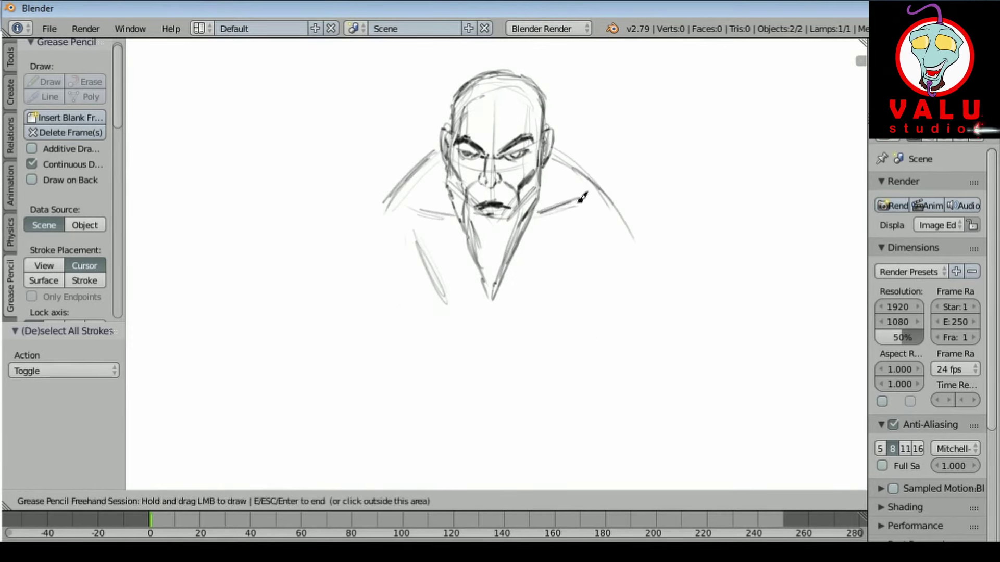
left_click_drag(589, 265, 584, 277)
left_click_drag(388, 194, 347, 255)
left_click_drag(615, 197, 671, 284)
left_click_drag(463, 308, 575, 332)
left_click_drag(593, 270, 556, 313)
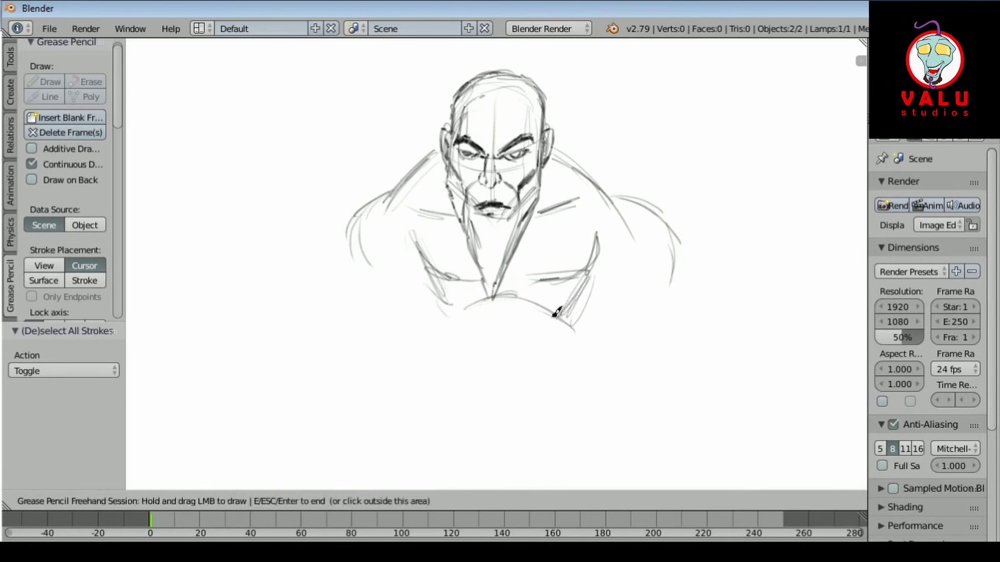
Step: Sketch the lower chest and abdominal muscles
left_click_drag(599, 286, 546, 357)
left_click_drag(495, 308, 494, 370)
left_click_drag(469, 334, 534, 328)
left_click_drag(458, 359, 554, 354)
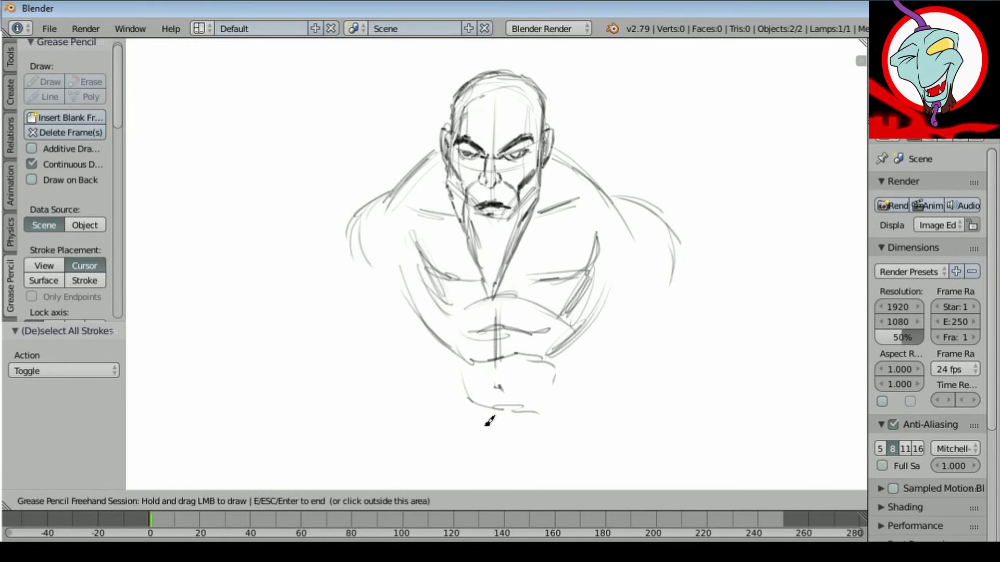
left_click_drag(437, 349, 442, 416)
left_click_drag(580, 427, 587, 347)
Step: Outline both long arms and the torso sides, plus a vertical torso centre line
left_click_drag(347, 256, 322, 359)
left_click_drag(411, 267, 358, 367)
left_click_drag(677, 252, 650, 384)
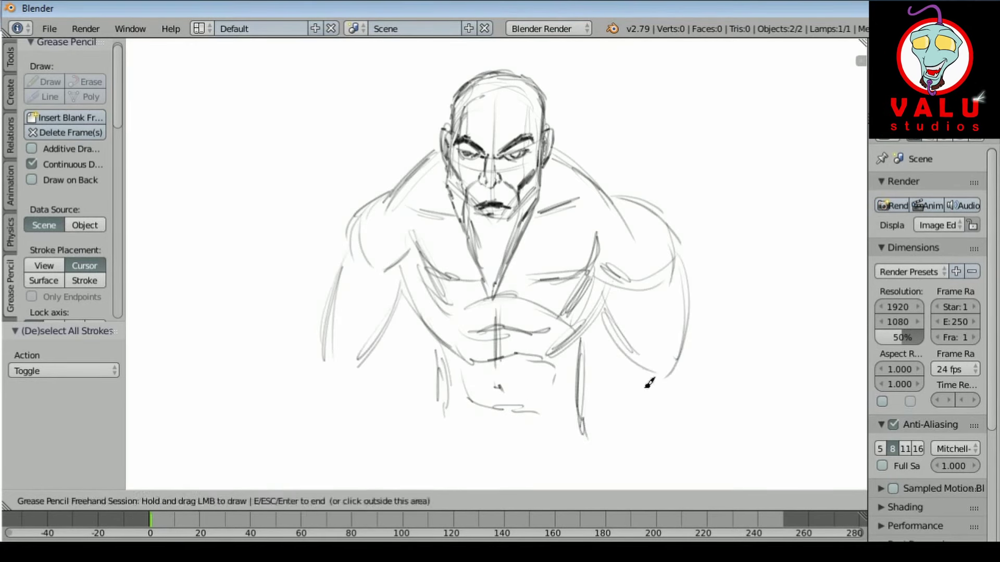
mouse_move(588, 328)
left_mouse_down()
mouse_move(580, 429)
mouse_move(567, 443)
left_mouse_up()
left_click_drag(518, 243, 507, 424)
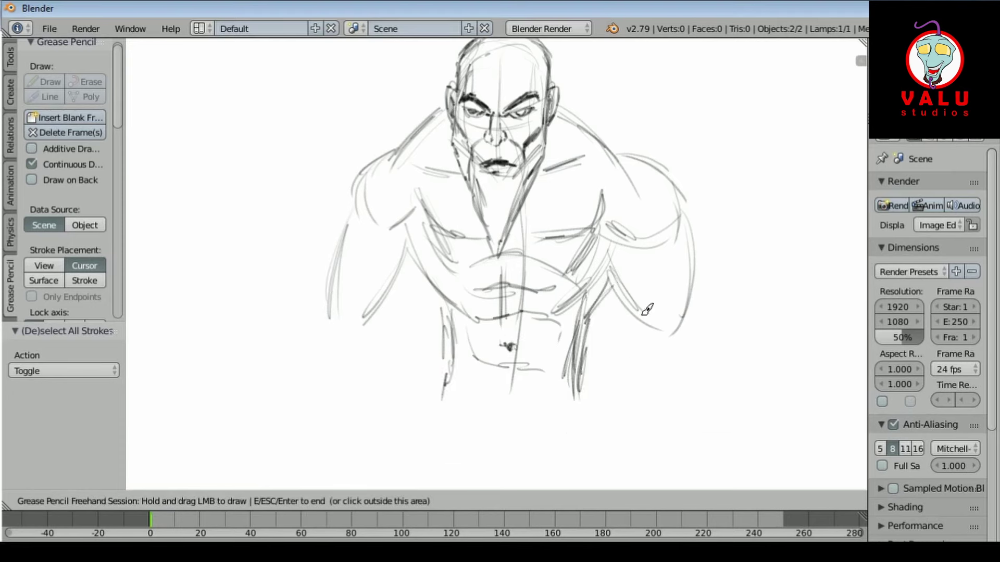
Step: Draw the lower abdomen and legs to the frame bottom, and extend the right arm
scroll(580, 428, "down", 4)
left_click_drag(483, 346, 496, 383)
left_click_drag(554, 336, 561, 469)
left_click_drag(454, 366, 432, 485)
left_click_drag(492, 390, 503, 489)
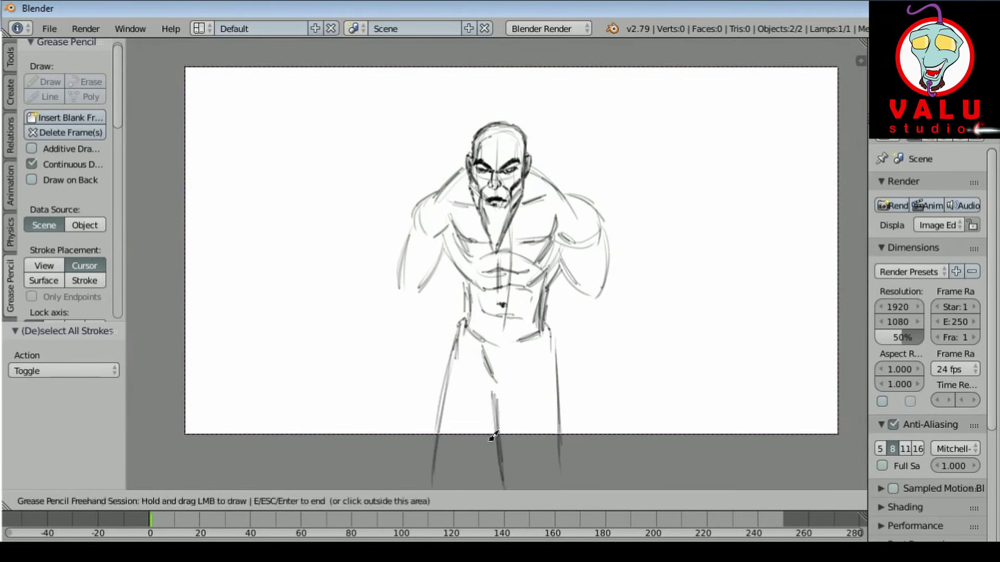
left_click_drag(613, 265, 588, 367)
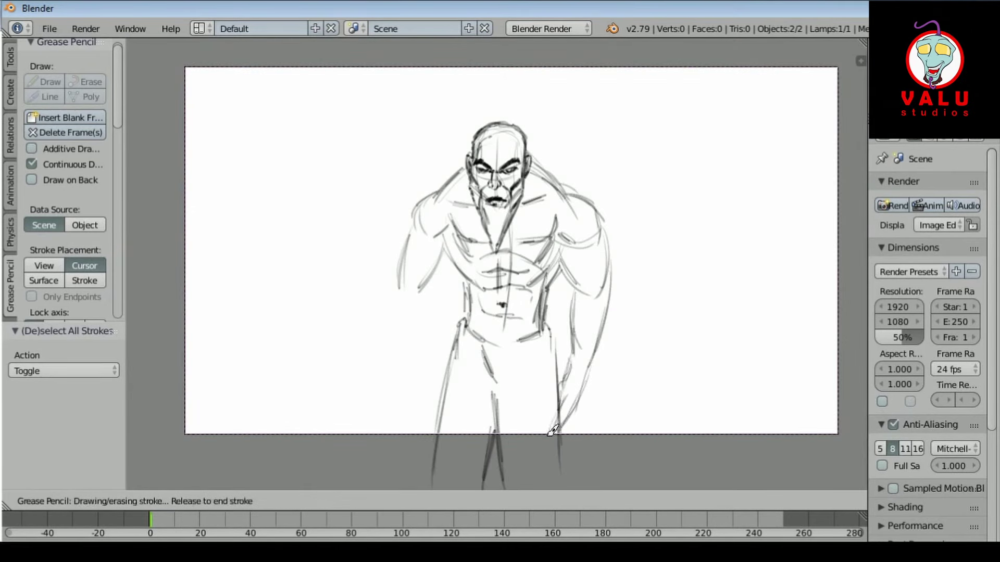
left_click_drag(451, 432, 453, 436)
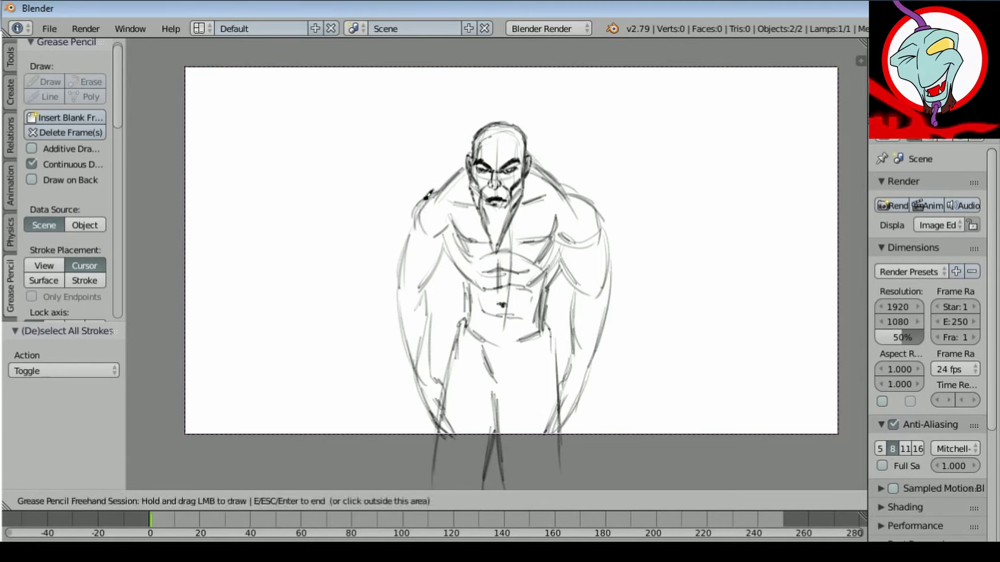
left_click_drag(536, 156, 566, 244)
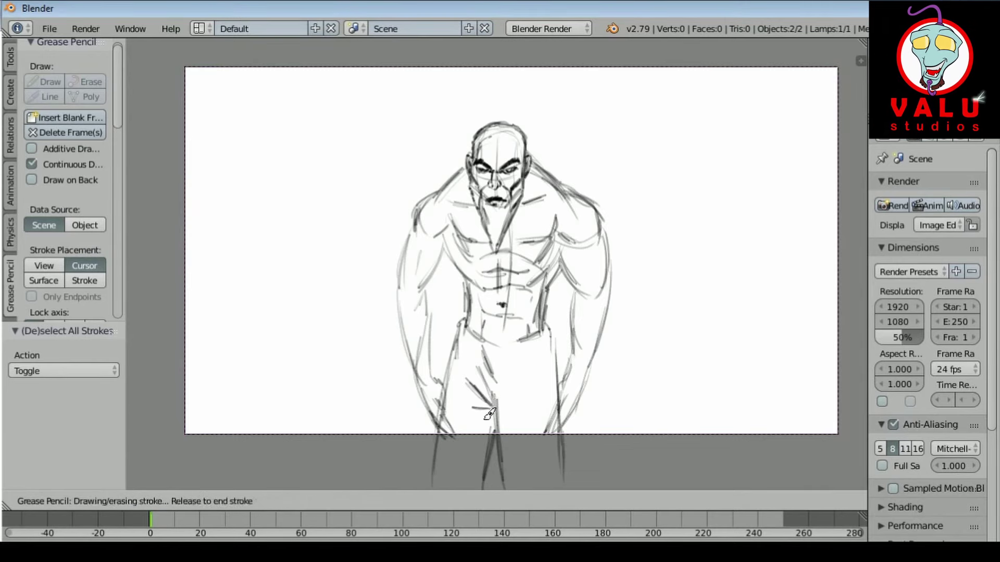
Step: End sketching and move the camera, pushing it in along Y on the figure
key("Escape")
key("g")
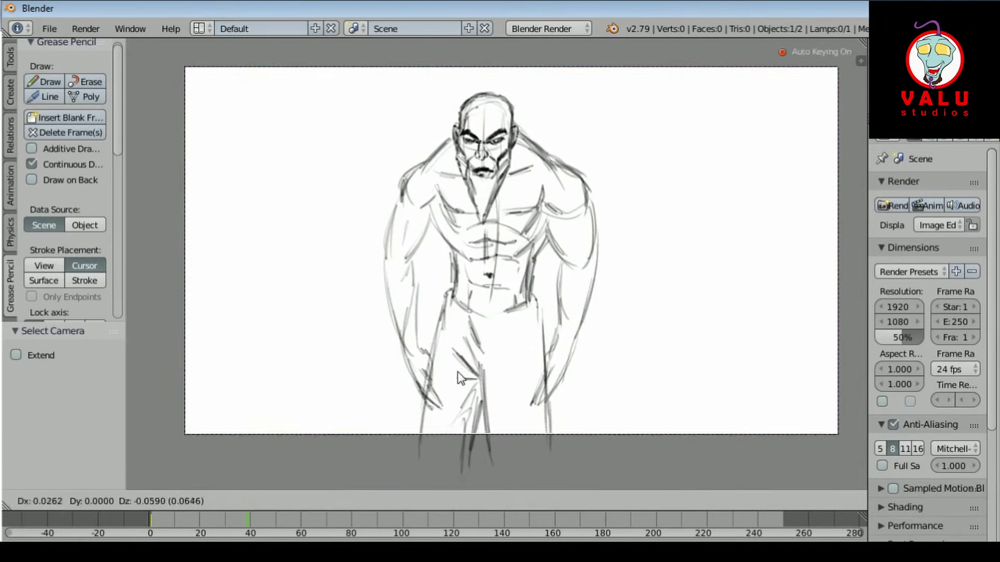
left_click(461, 377)
key("g")
key("x")
key("z")
key("y")
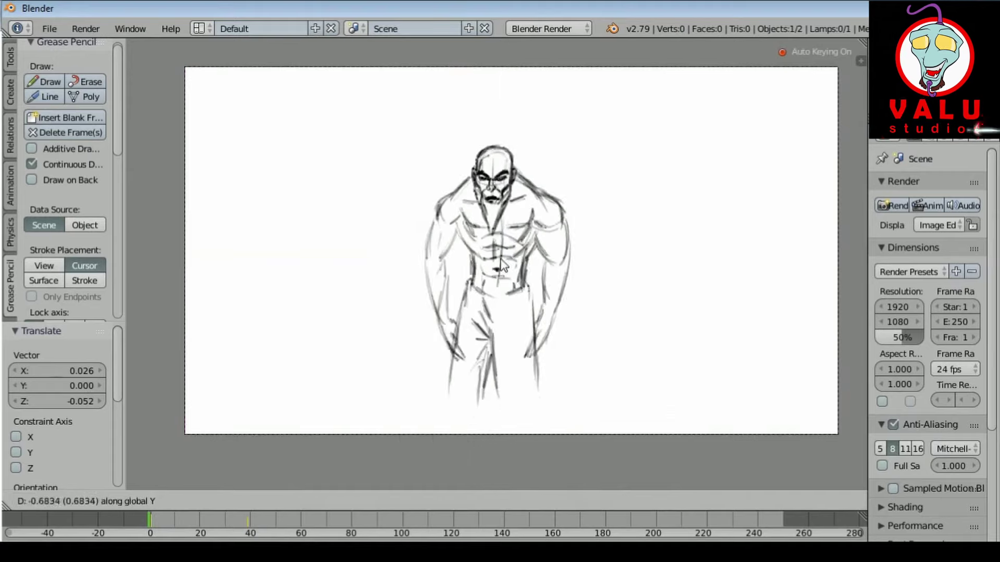
left_click(473, 373)
Step: Raise the camera along Z to frame the face, then shift it along X
key("g")
key("y")
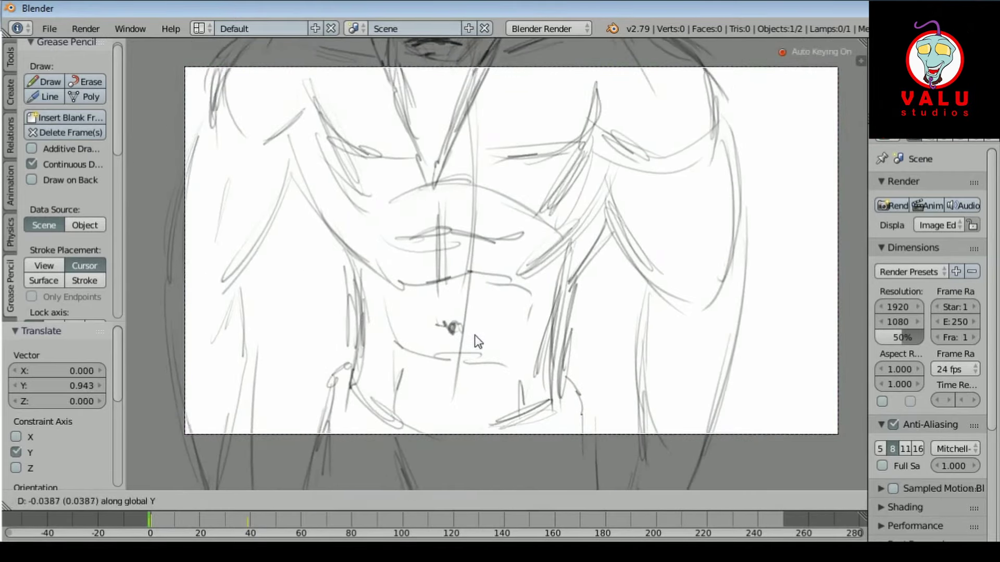
key("z")
left_click(467, 323)
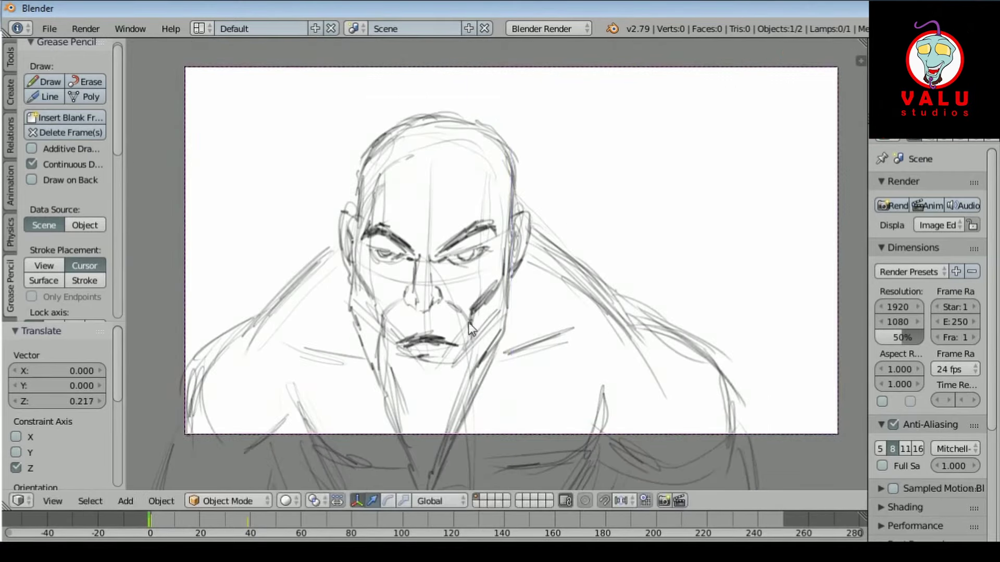
key("g")
key("x")
left_click(444, 346)
Step: Push the camera closer along Y and centre the face along X
key("g")
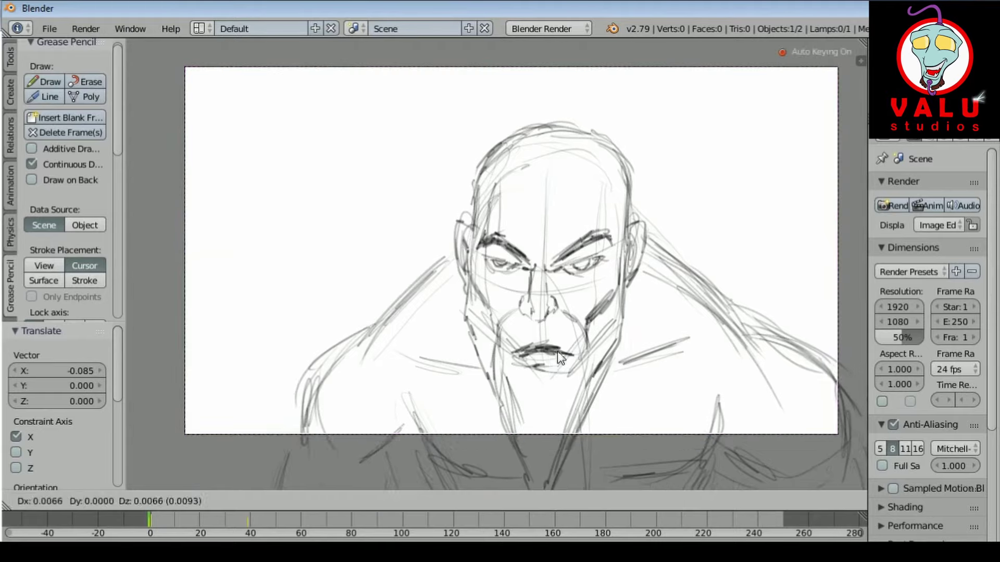
key("y")
left_click(669, 389)
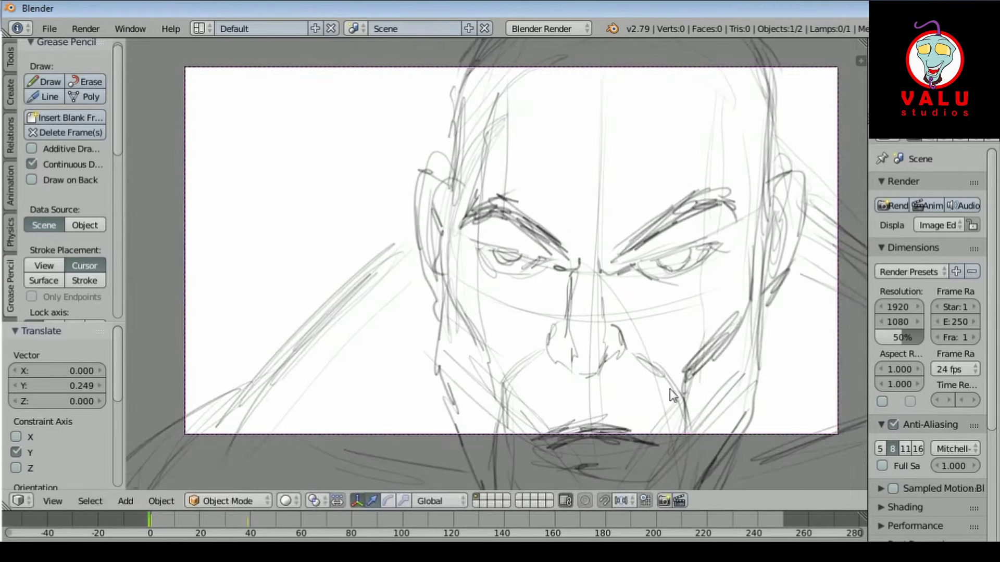
key("g")
key("x")
left_click(565, 374)
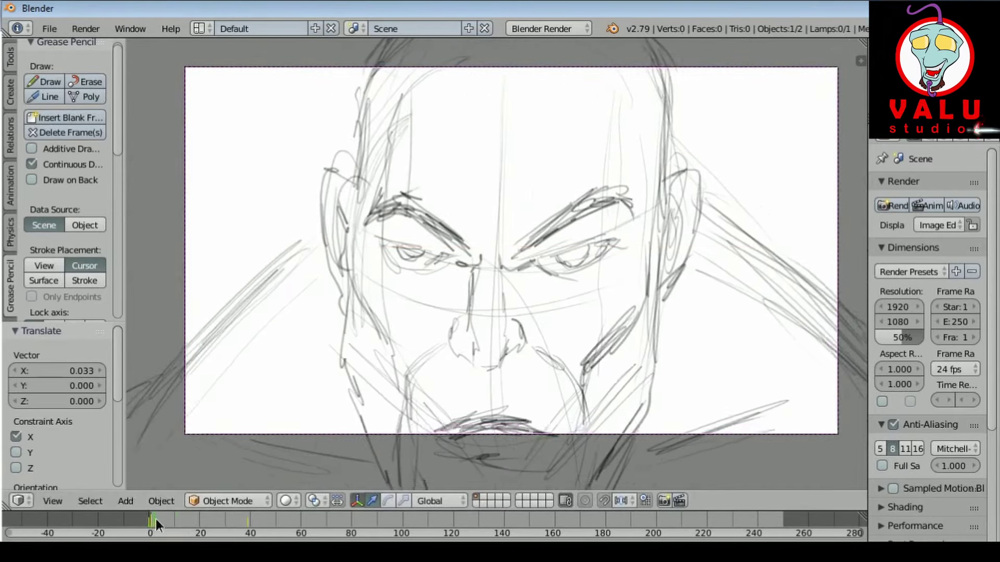
Step: Preview the camera motion with scrubbing and Alt+A, then return to the first frame
left_click_drag(155, 519, 189, 520)
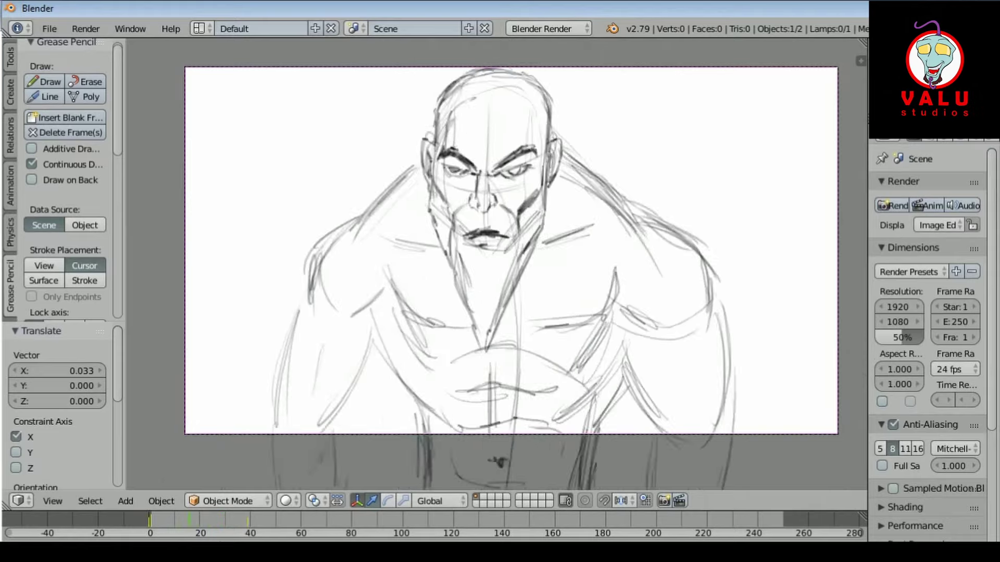
key("alt+a")
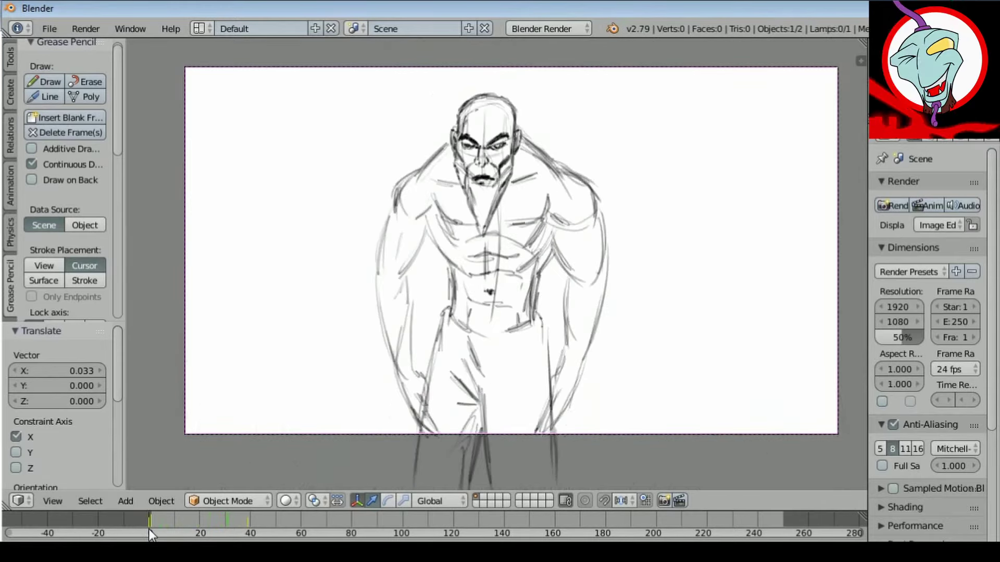
left_click(148, 529)
Step: Show the keyframe summary editor and shift both keyframes later on the timeline
left_click(11, 537)
left_click(95, 473)
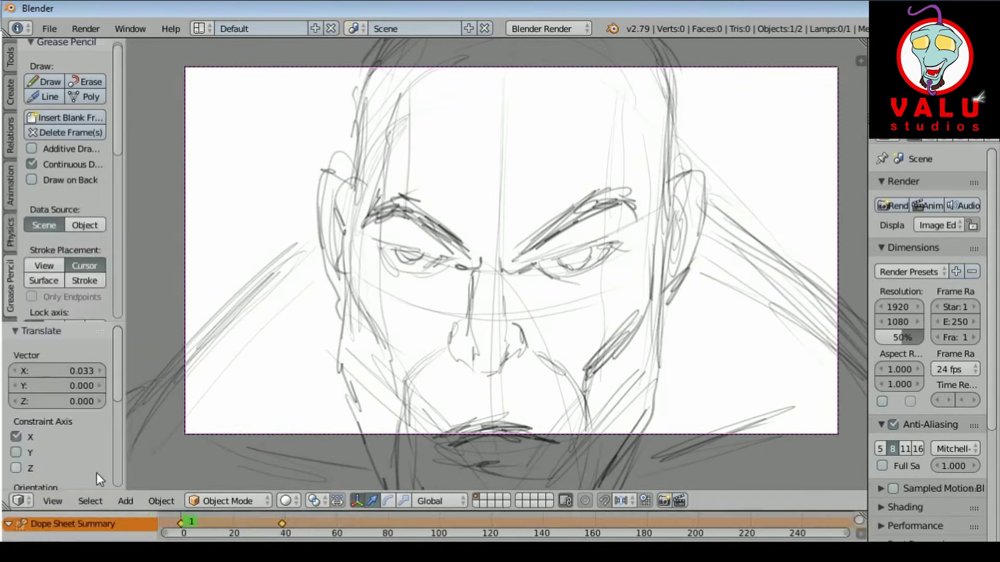
key("g")
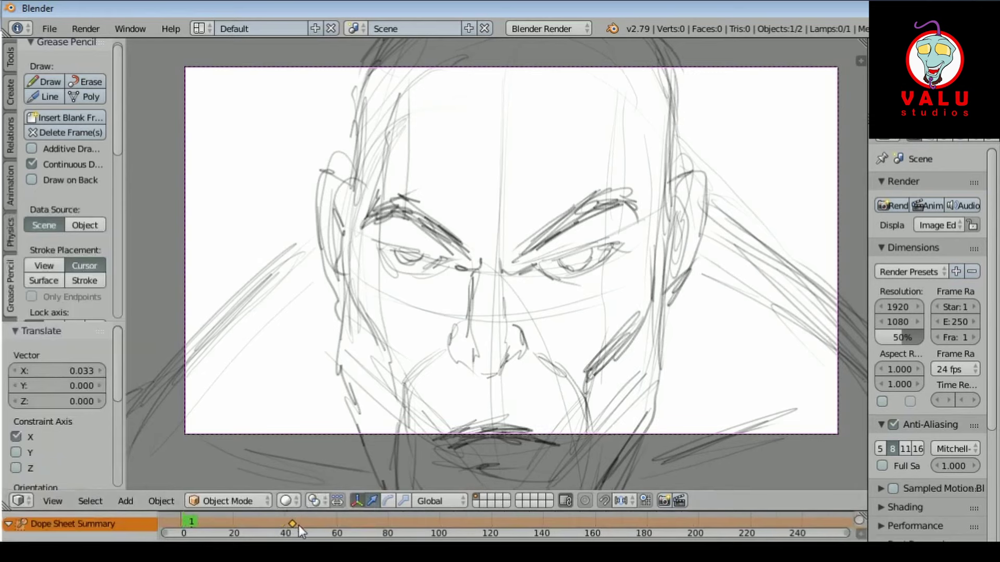
left_click(318, 518)
key("g")
left_click(339, 516)
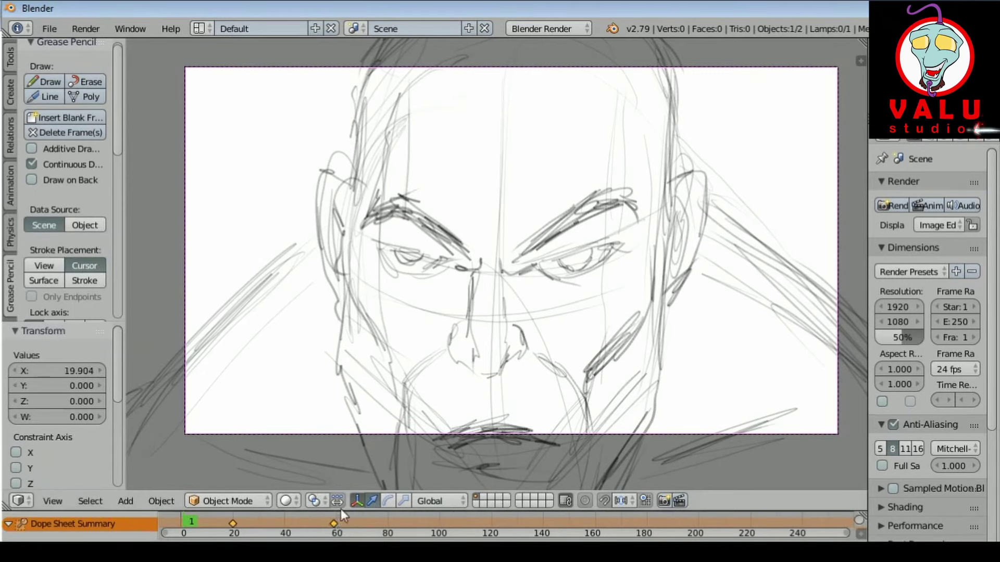
Step: Change the Dope Sheet display mode, preview the animation, and return to the first frame
left_click(250, 549)
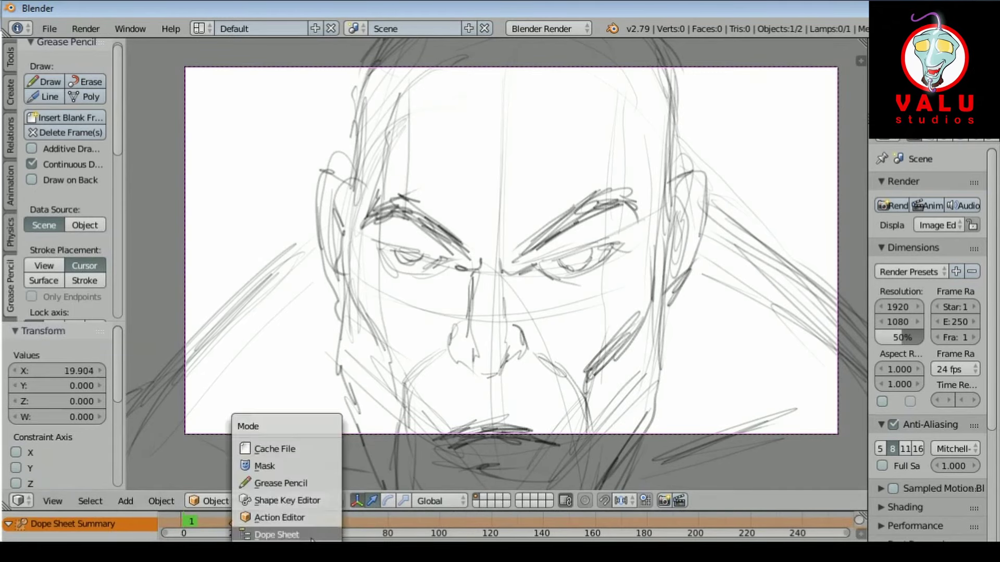
left_click(318, 485)
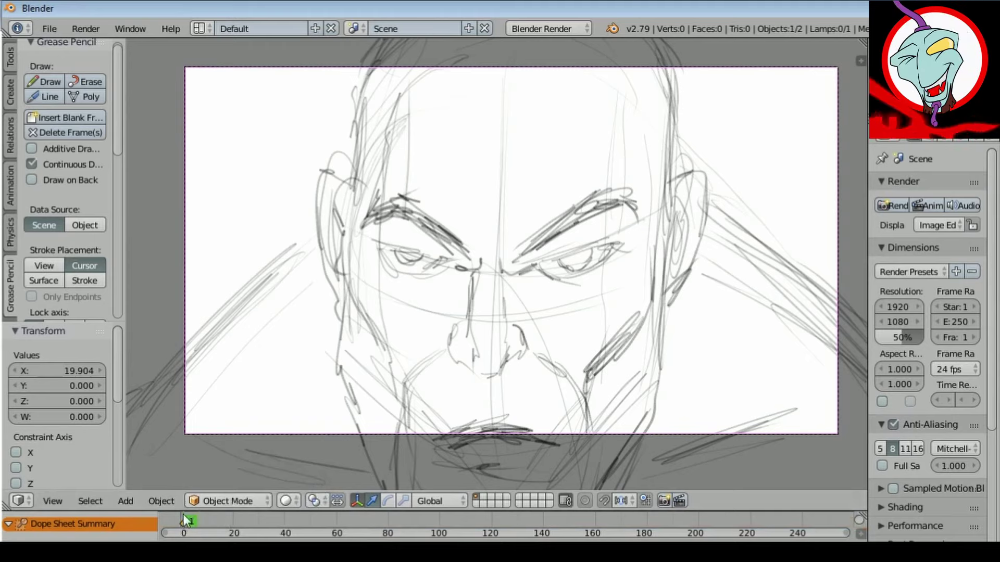
key("alt+a")
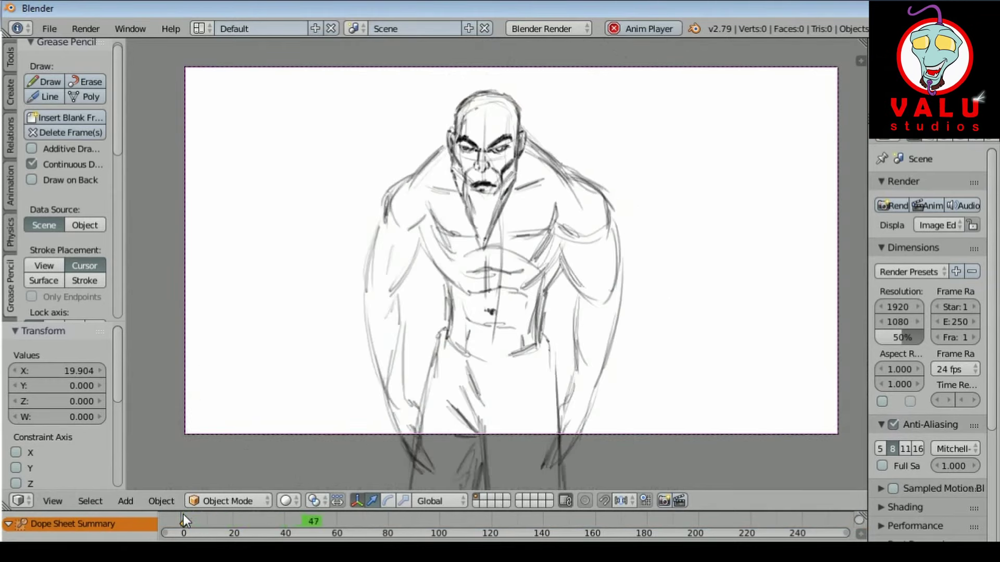
key("Escape")
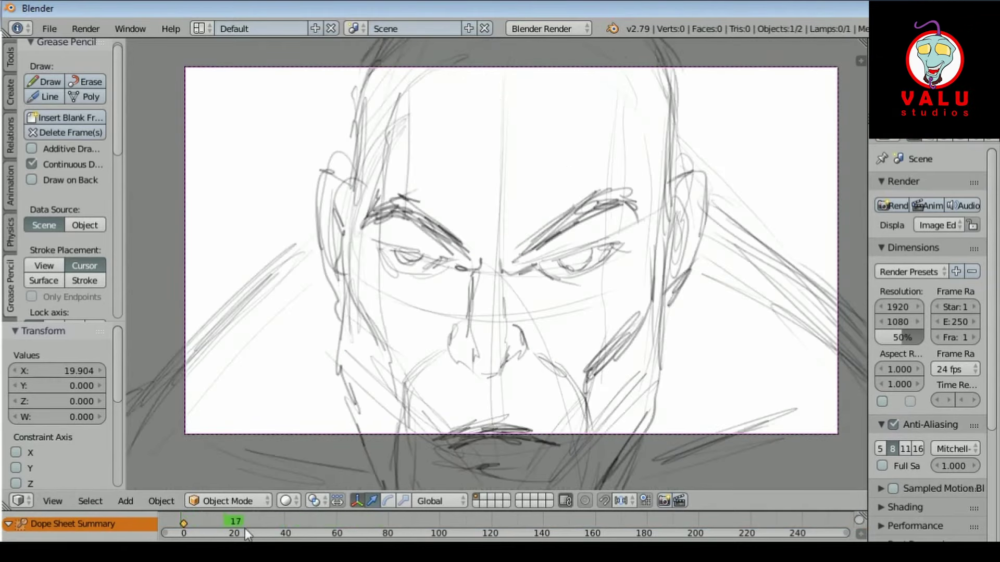
key("shift+Left")
Step: Add a new palette colour in the sidebar with a deep red fill
key("n")
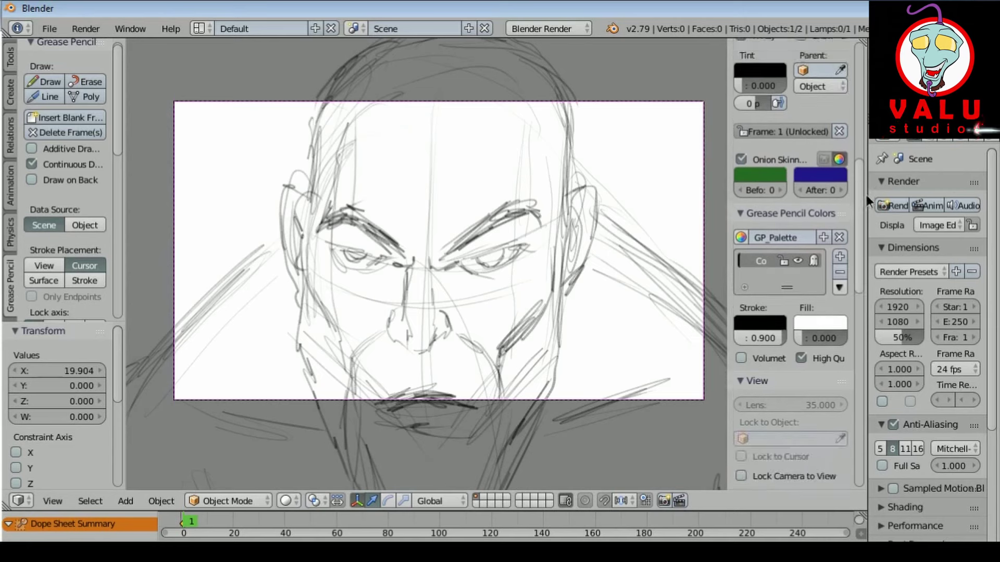
scroll(857, 167, "up", 3)
scroll(859, 151, "up", 3)
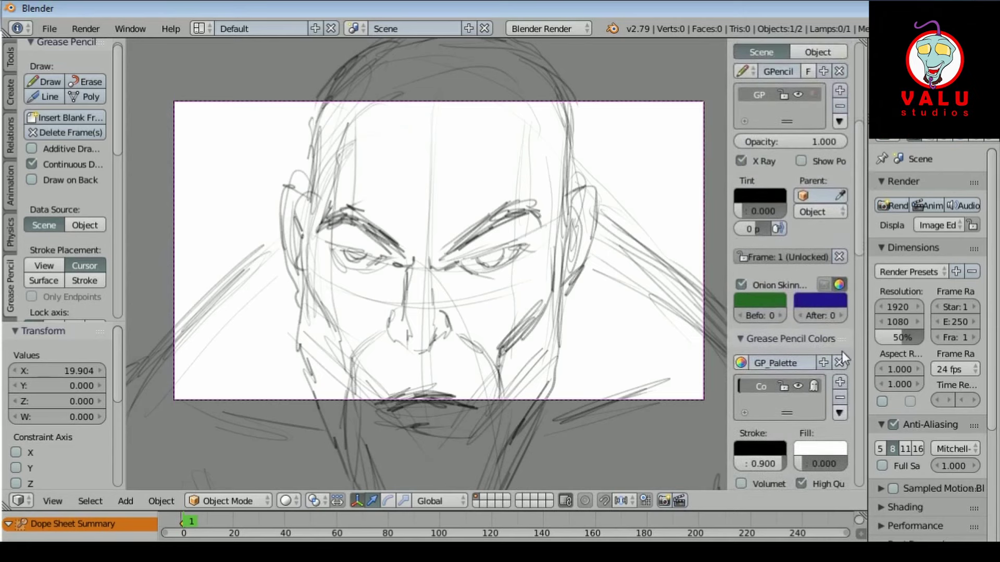
left_click(840, 382)
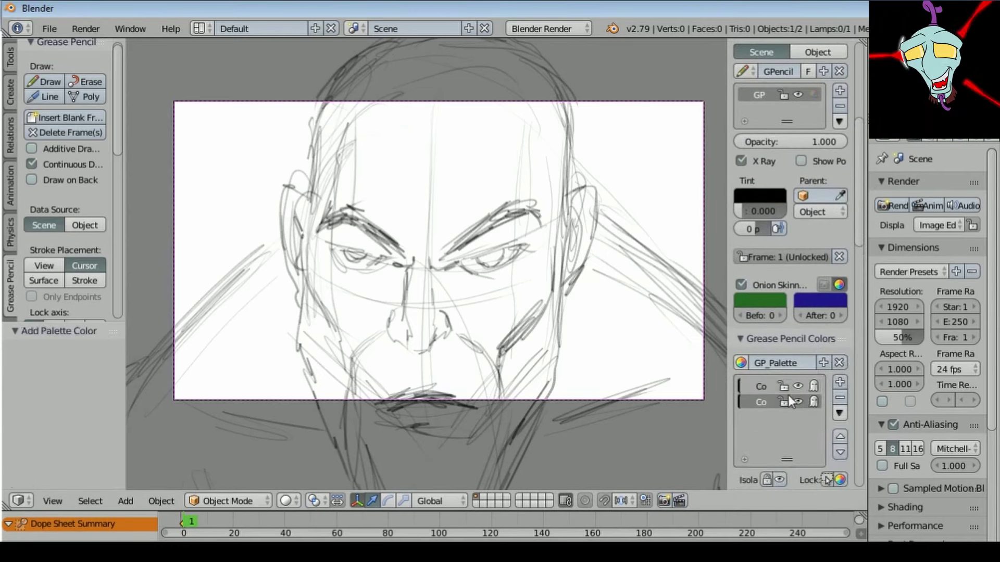
left_click(742, 401)
left_click(808, 298)
left_click_drag(873, 272, 874, 225)
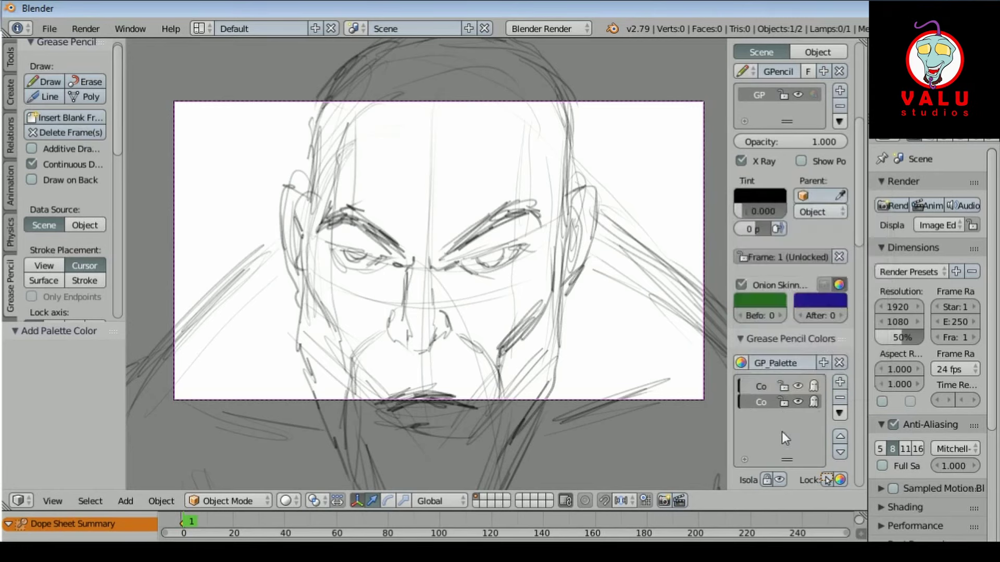
Step: Set the new colour's stroke to a dark reddish-brown
scroll(857, 259, "down", 4)
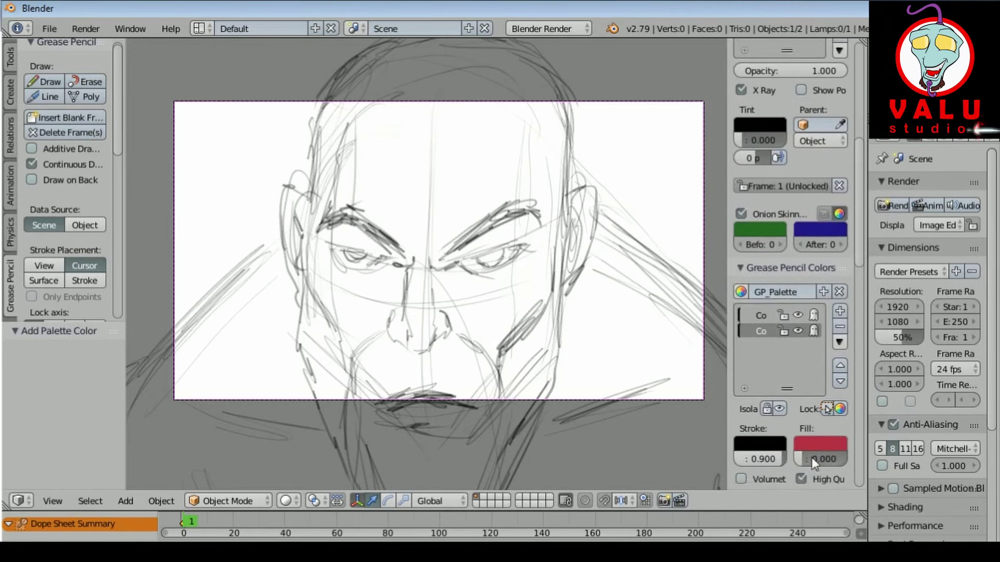
left_click(757, 446)
mouse_move(868, 347)
left_mouse_down()
mouse_move(867, 239)
mouse_move(855, 329)
mouse_move(866, 273)
left_mouse_up()
left_click(812, 336)
left_click(790, 347)
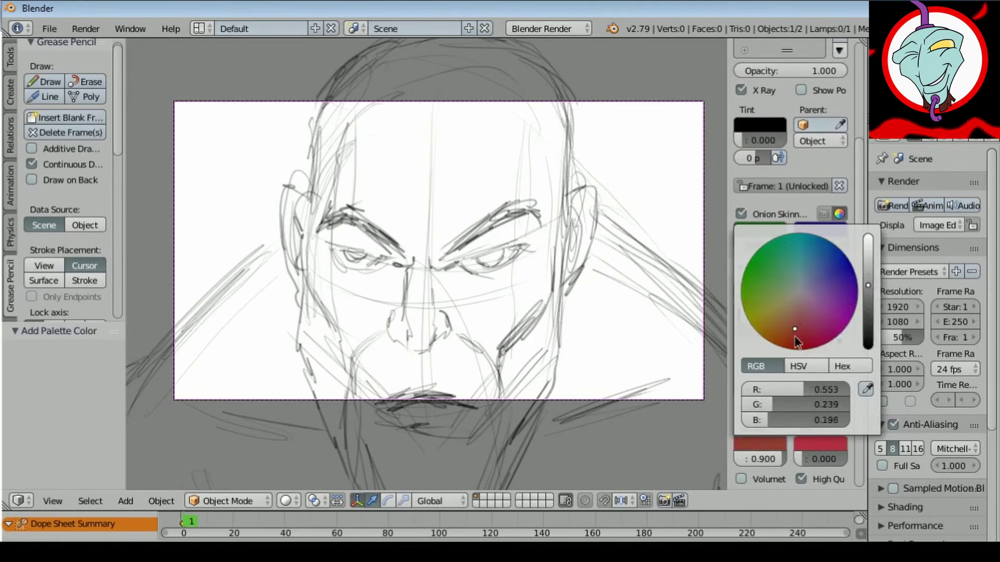
left_click(868, 312)
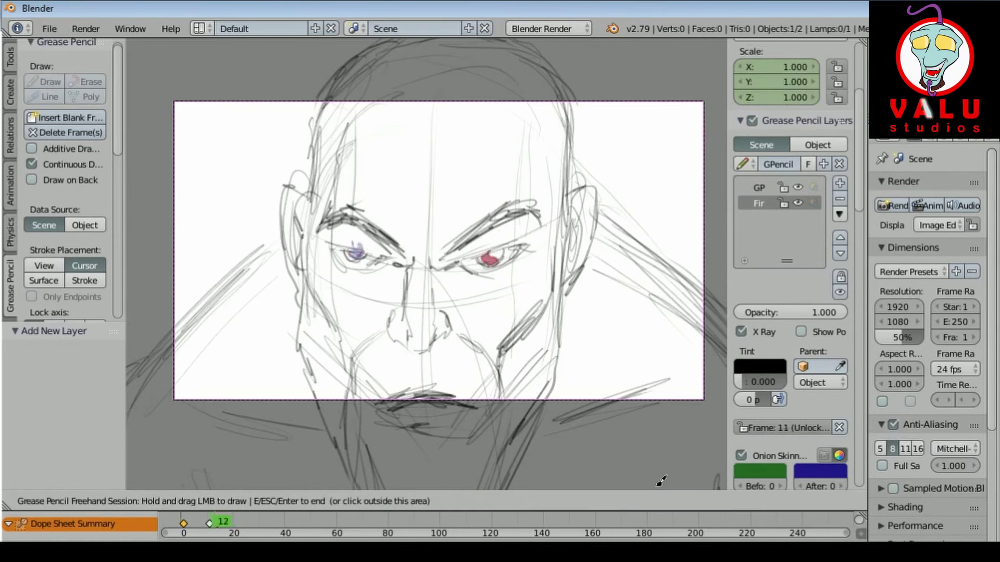
Step: Paint red fire over both eyes on the current and next frames
left_click_drag(526, 203, 507, 247)
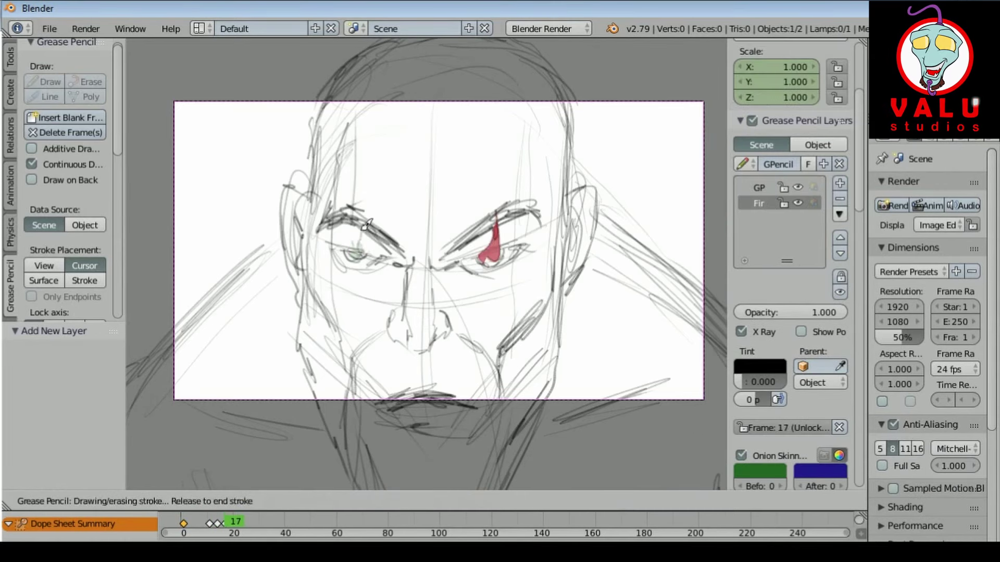
left_click_drag(368, 232, 486, 253)
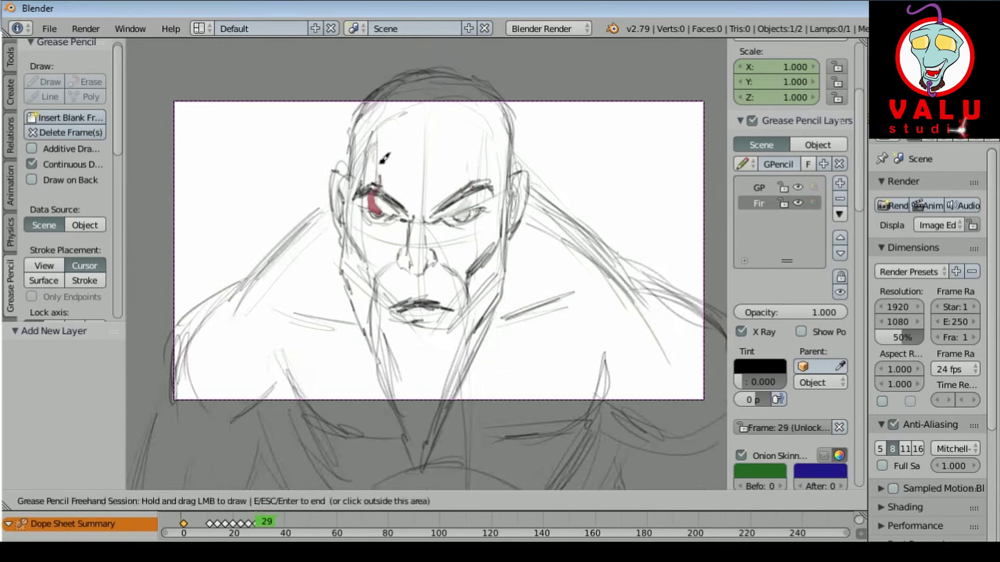
left_click_drag(379, 183, 388, 178)
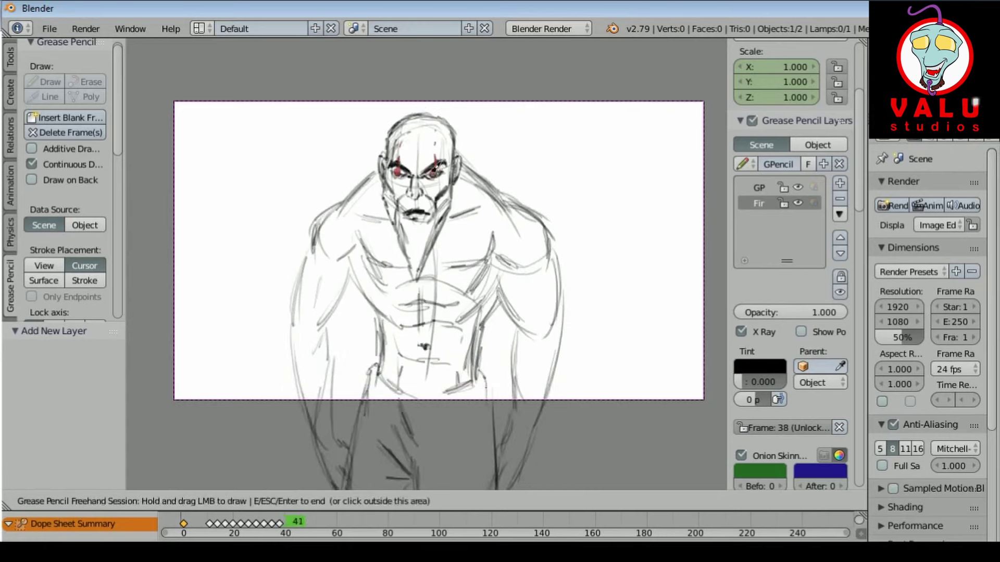
Step: Play the animation from frame 1 to check the eye fire, then jump to frame 21
left_click(181, 521)
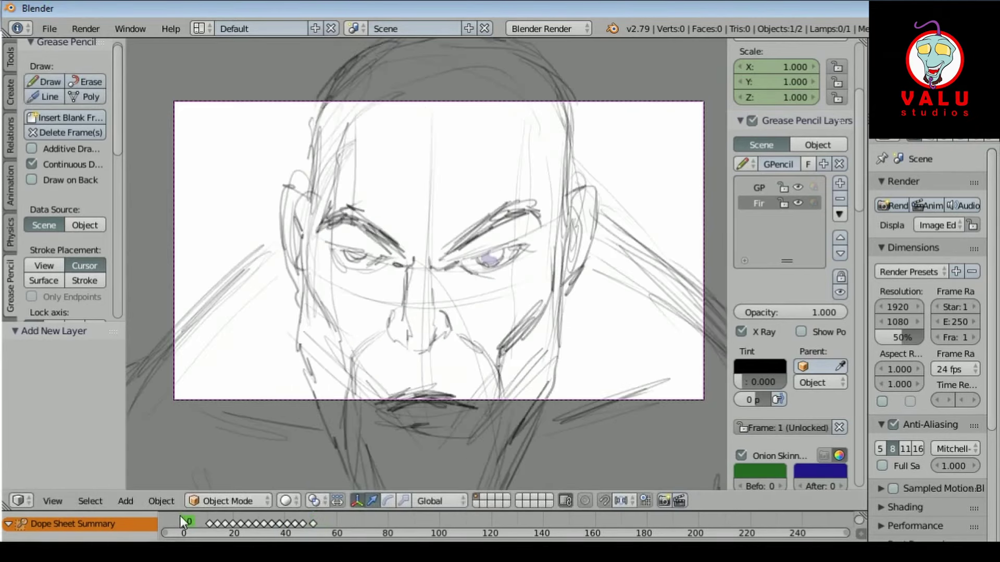
key("alt+a")
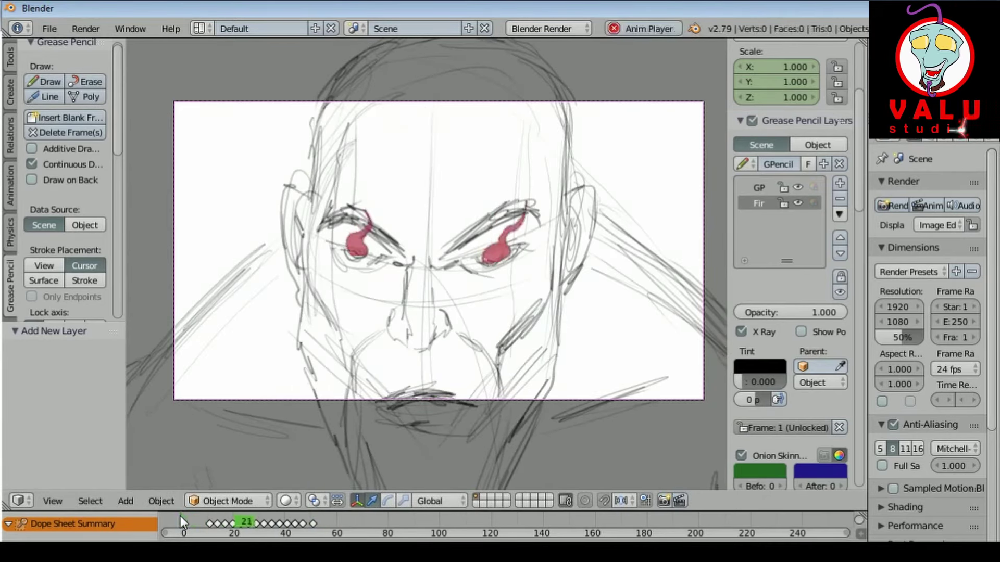
key("Escape")
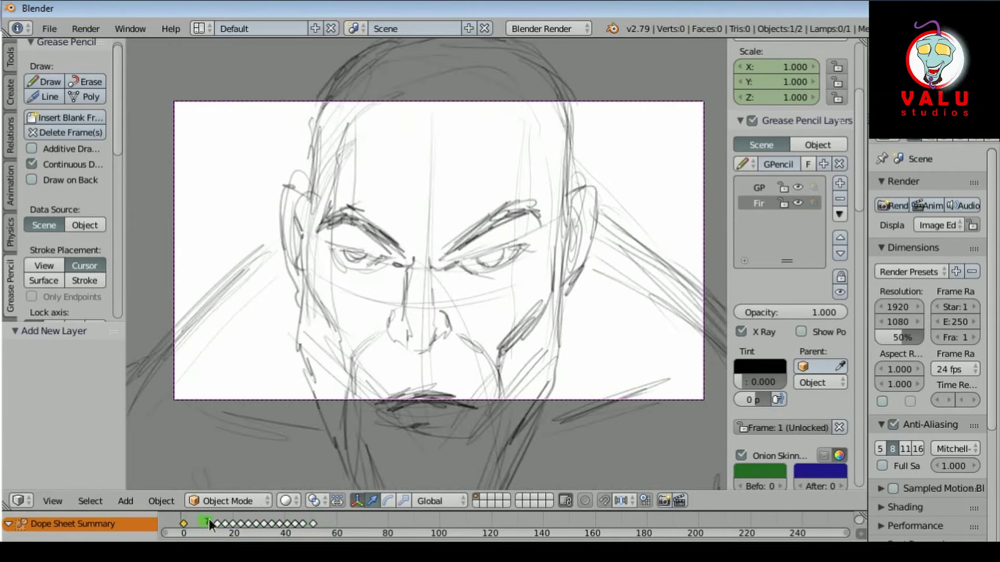
left_click(237, 526)
Step: Redraw the right arm, forearm and shoulder arc on frames 36–40, then deselect all
left_click_drag(242, 527, 275, 536)
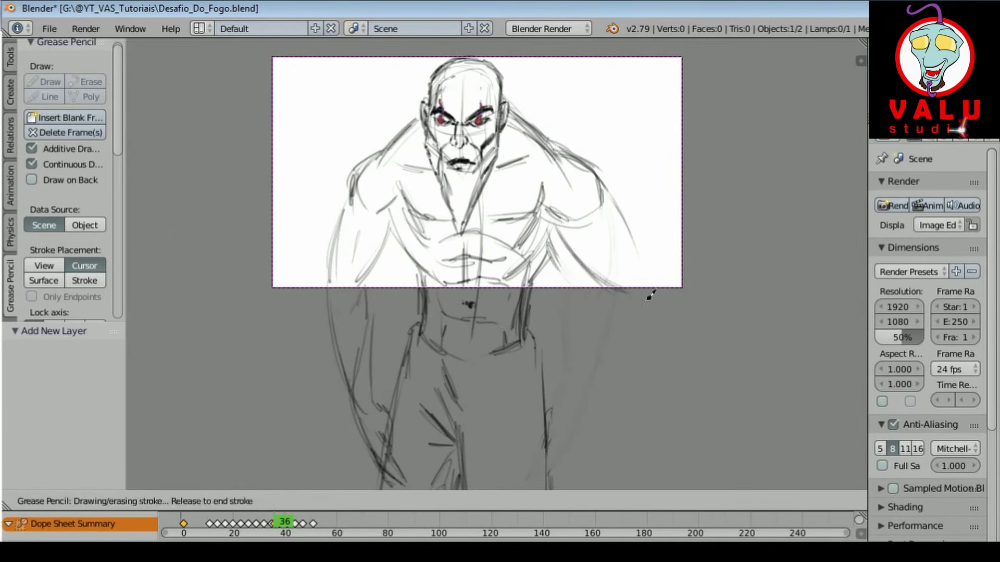
left_click_drag(651, 295, 657, 283)
mouse_move(558, 438)
left_mouse_down()
mouse_move(565, 453)
mouse_move(653, 283)
left_mouse_up()
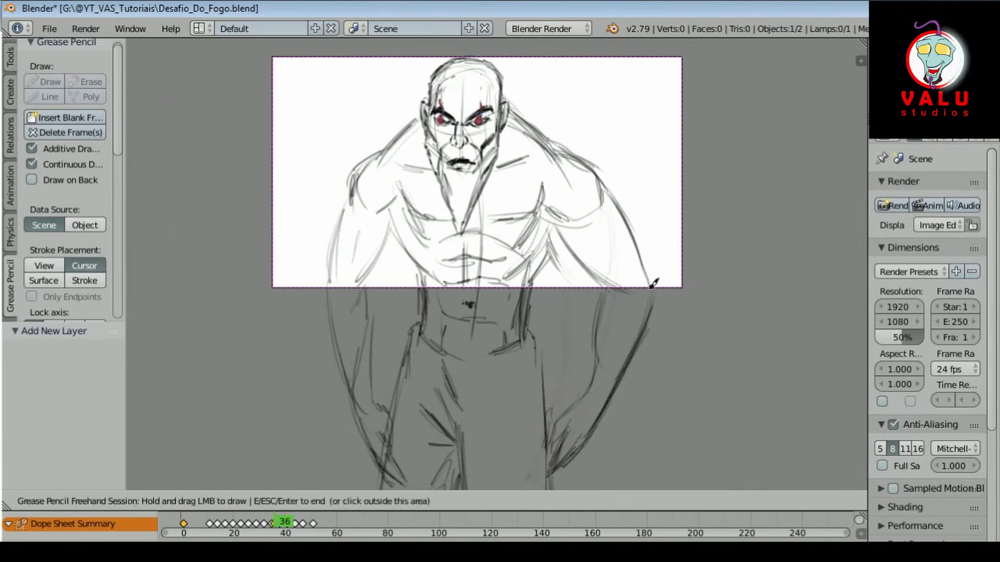
left_click_drag(515, 115, 536, 382)
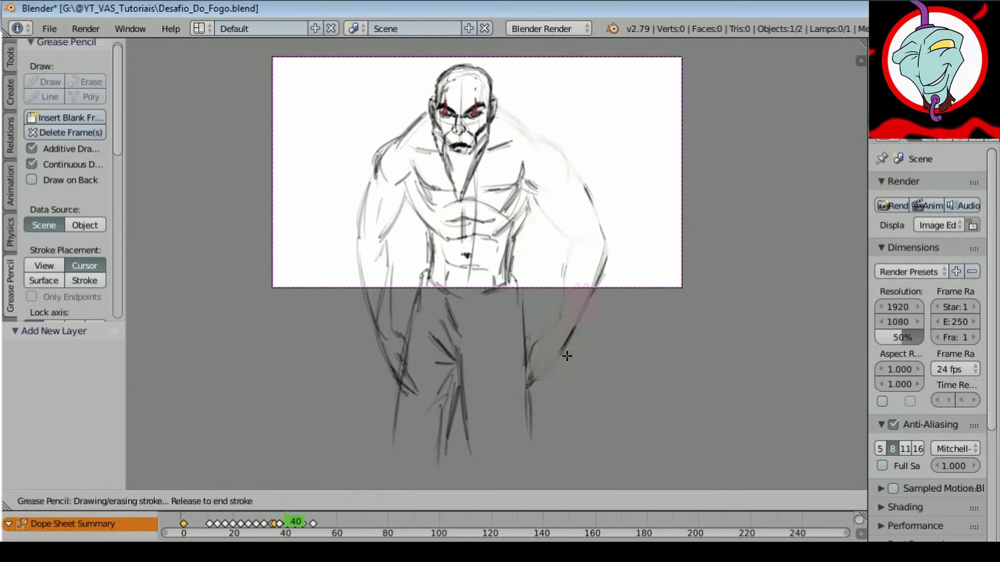
left_click_drag(501, 98, 623, 203)
key("a")
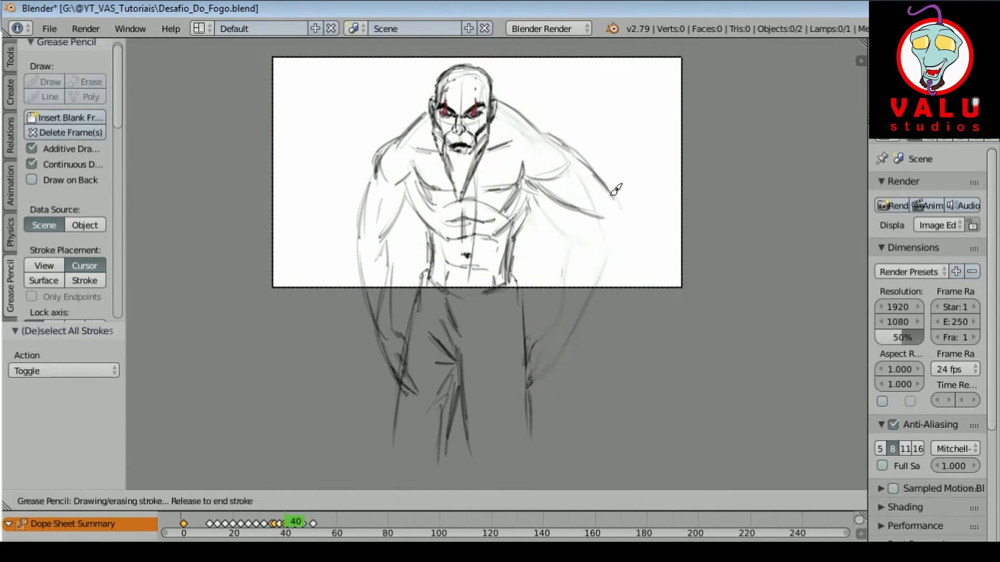
Step: Sketch the right shoulder arc on frame 45 and the leg and right arm on frame 50
key("Up")
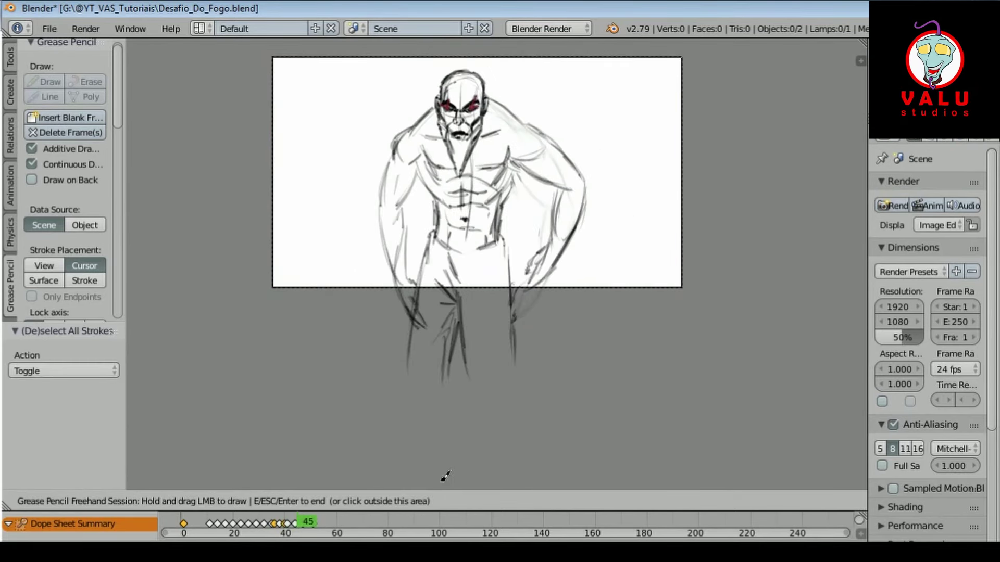
mouse_move(499, 96)
left_mouse_down()
mouse_move(554, 123)
mouse_move(589, 271)
left_mouse_up()
left_click_drag(514, 102, 585, 182)
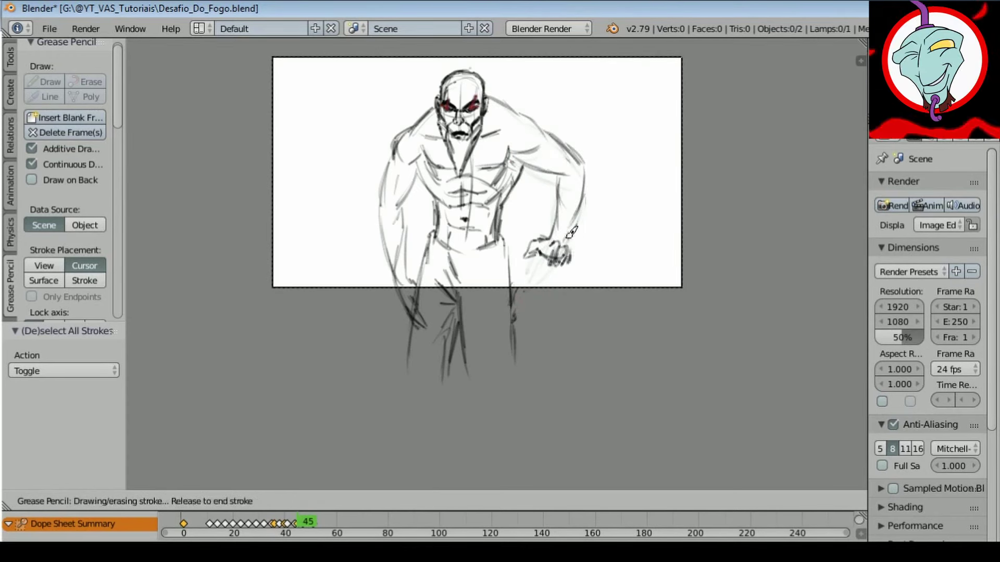
key("Up")
left_click_drag(400, 271, 438, 312)
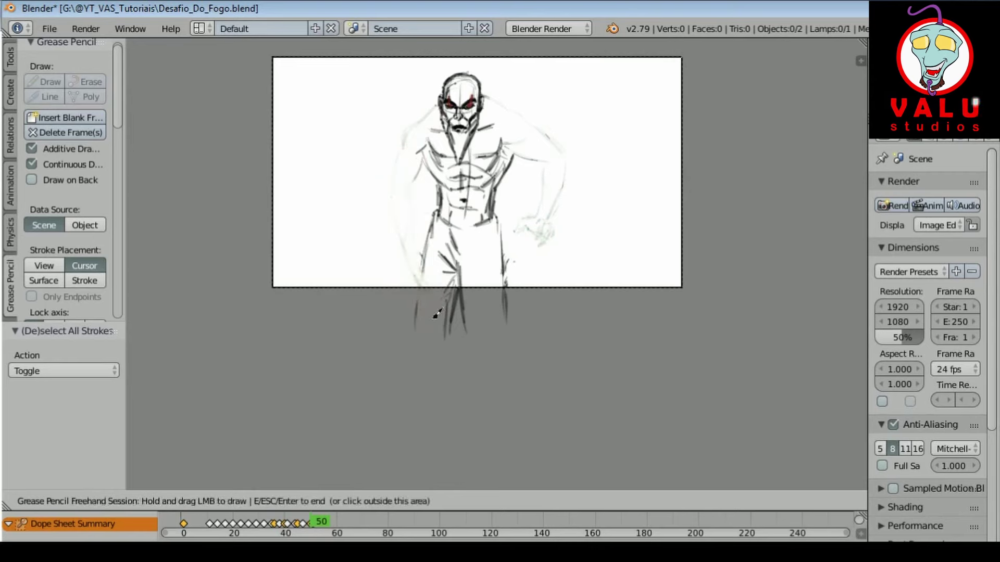
scroll(662, 239, "up", 3)
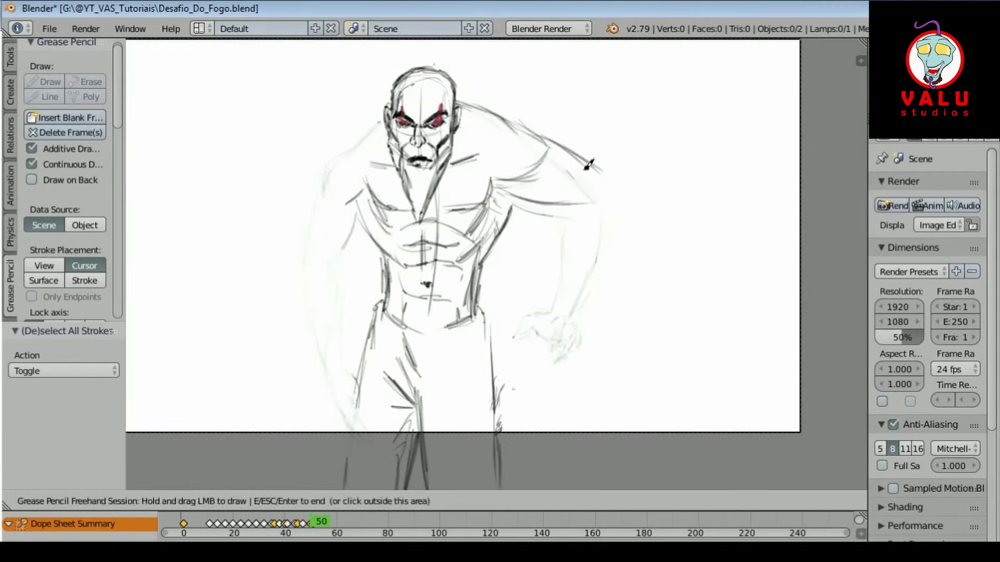
mouse_move(619, 244)
left_mouse_down()
mouse_move(630, 300)
mouse_move(599, 327)
left_mouse_up()
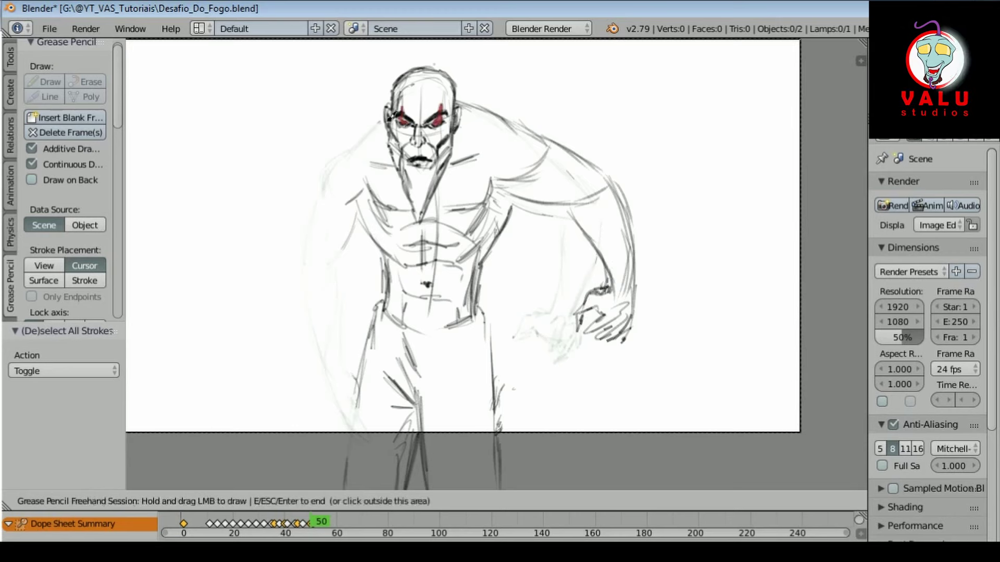
Step: Outline the wider left shoulder and arm, darken the right shoulder, and draw the right hand
left_click_drag(385, 114, 276, 258)
left_click_drag(365, 206, 299, 360)
mouse_move(340, 284)
left_mouse_down()
mouse_move(333, 337)
mouse_move(313, 374)
left_mouse_up()
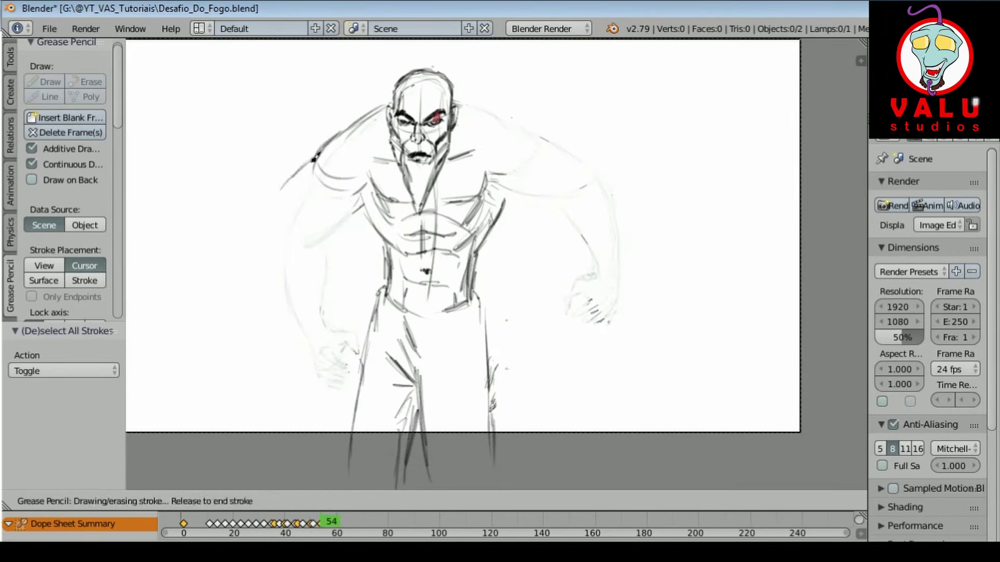
left_click_drag(315, 151, 281, 276)
mouse_move(305, 214)
left_mouse_down()
mouse_move(308, 294)
mouse_move(331, 323)
mouse_move(286, 332)
mouse_move(287, 341)
left_mouse_up()
left_click_drag(500, 180, 578, 153)
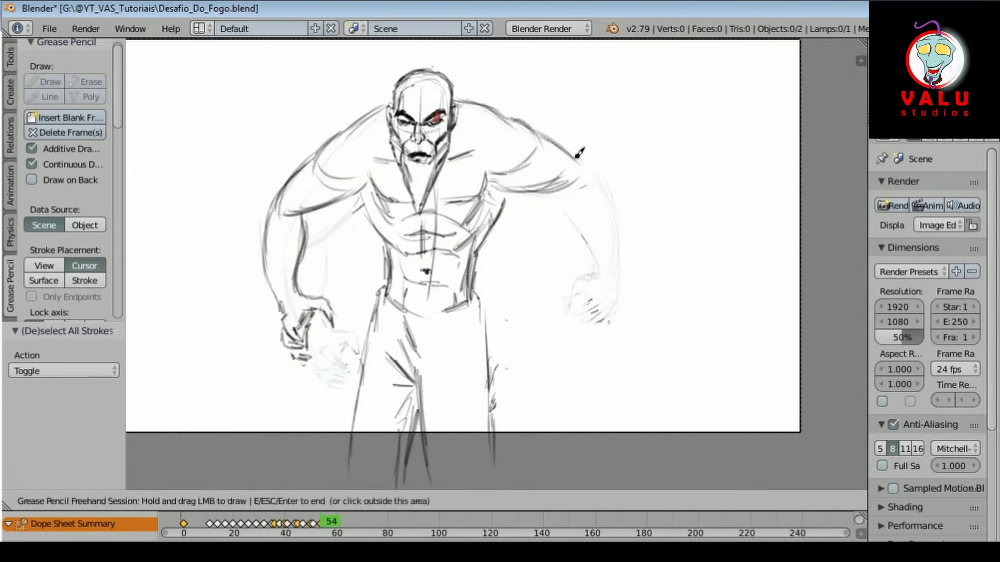
left_click_drag(604, 238, 612, 273)
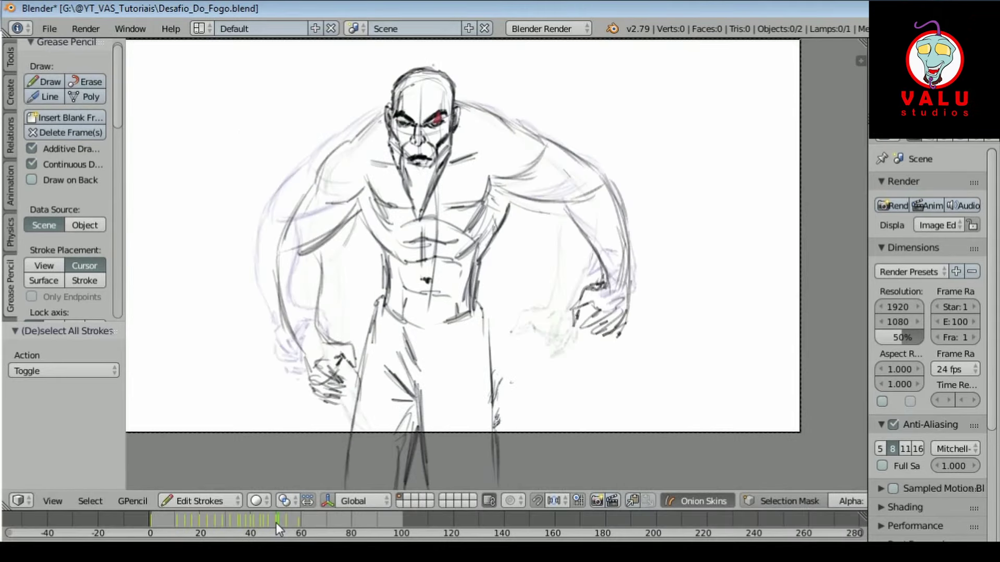
Step: Enlarge the keyframe view and scrub frames 53–55 to review the poses
mouse_move(276, 522)
left_mouse_down()
mouse_move(228, 520)
mouse_move(301, 529)
mouse_move(251, 528)
mouse_move(284, 537)
left_mouse_up()
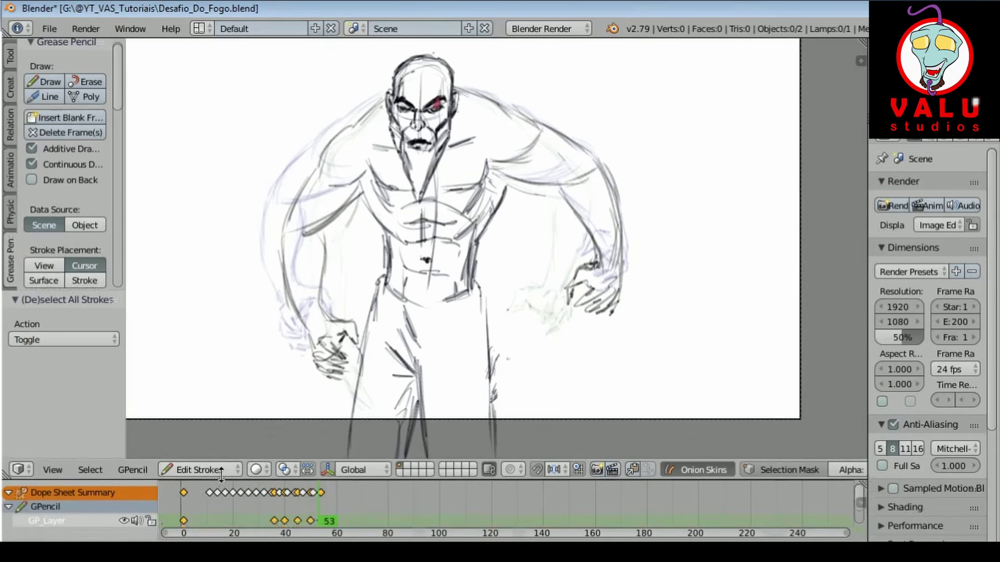
left_click_drag(222, 484, 223, 460)
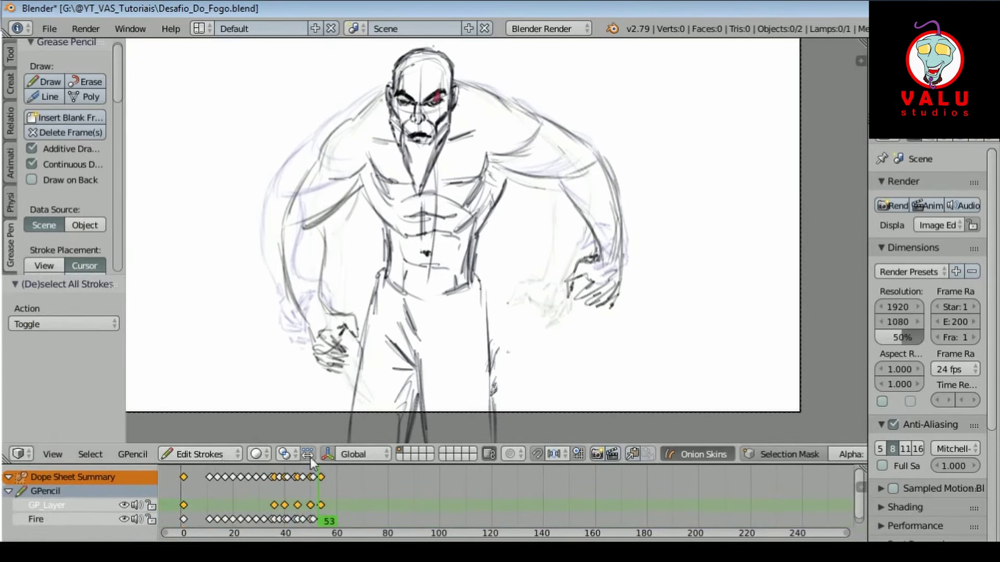
left_click_drag(357, 508, 320, 515)
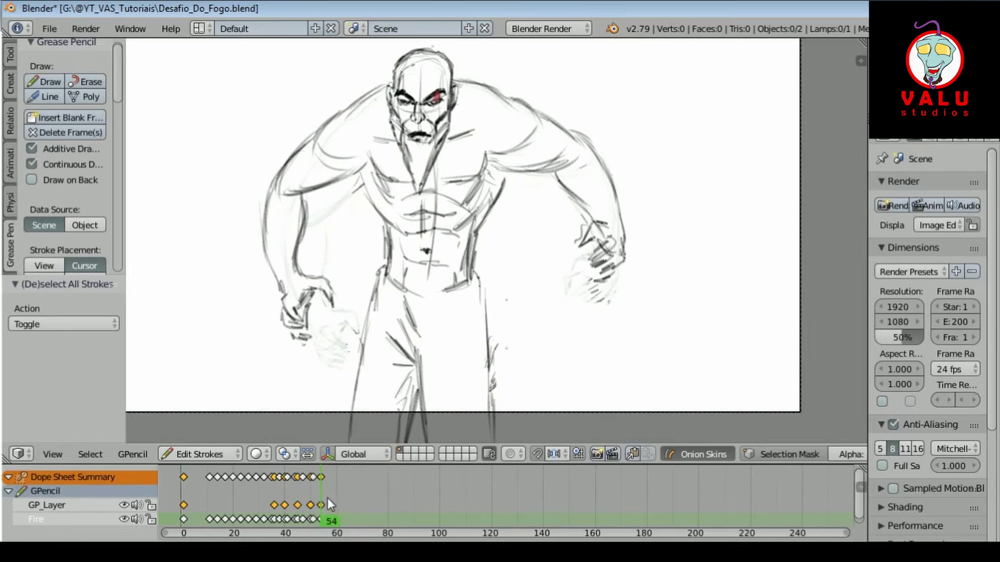
left_click_drag(327, 498, 334, 496)
Step: On frame 58, sketch both shoulder lines, the right chest and upper arm
scroll(588, 283, "up", 2)
key("x")
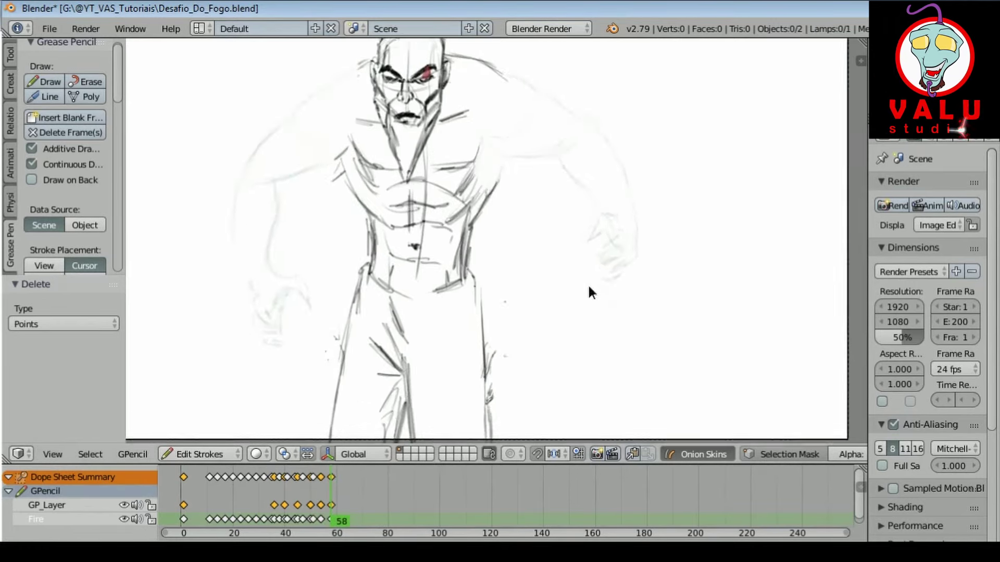
left_click_drag(386, 109, 308, 171)
left_click_drag(333, 132, 305, 187)
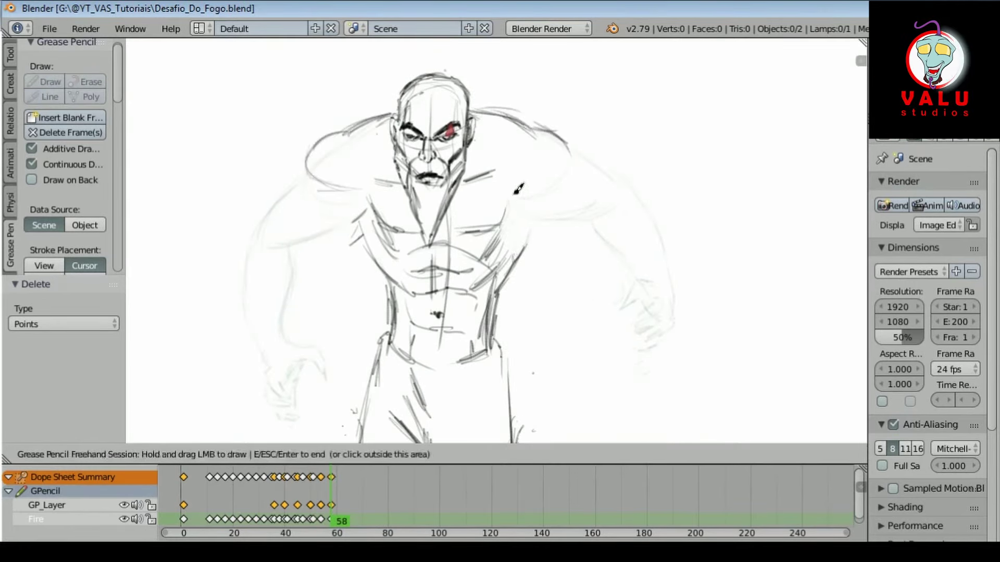
left_click_drag(518, 192, 467, 231)
mouse_move(585, 186)
left_mouse_down()
mouse_move(520, 208)
mouse_move(597, 196)
left_mouse_up()
mouse_move(622, 158)
left_mouse_down()
mouse_move(651, 193)
mouse_move(625, 229)
left_mouse_up()
Step: Draw the elbows, forearms and a hand, then a red slash from the eye across the shoulder
left_click_drag(292, 182, 229, 250)
left_click_drag(281, 208, 295, 248)
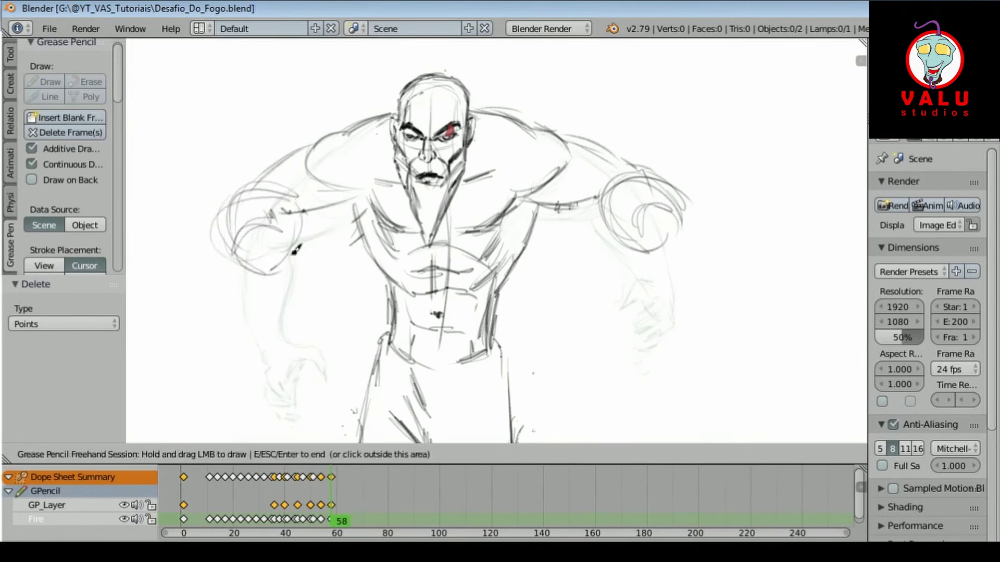
mouse_move(627, 208)
left_mouse_down()
mouse_move(668, 245)
mouse_move(671, 199)
left_mouse_up()
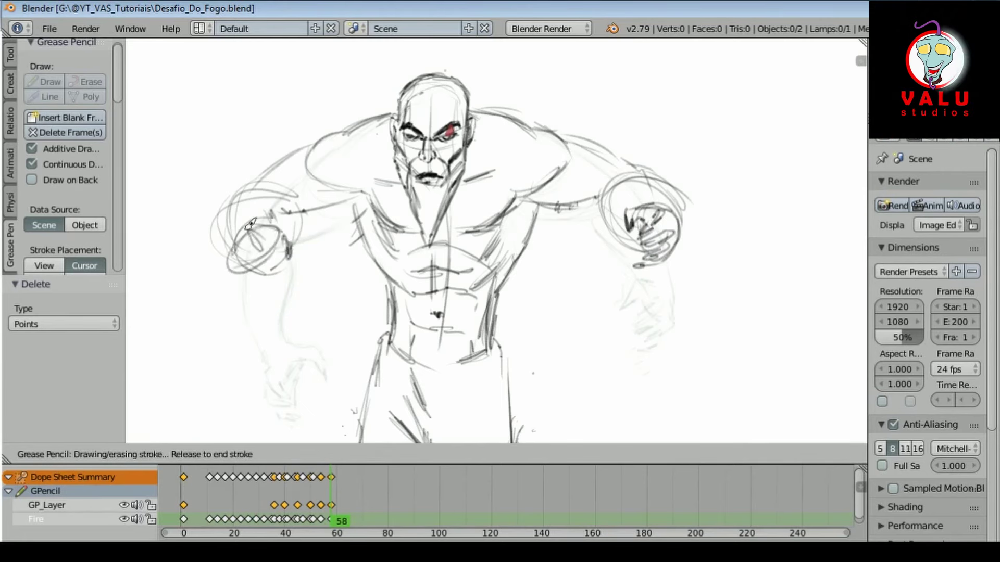
left_click_drag(310, 192, 358, 163)
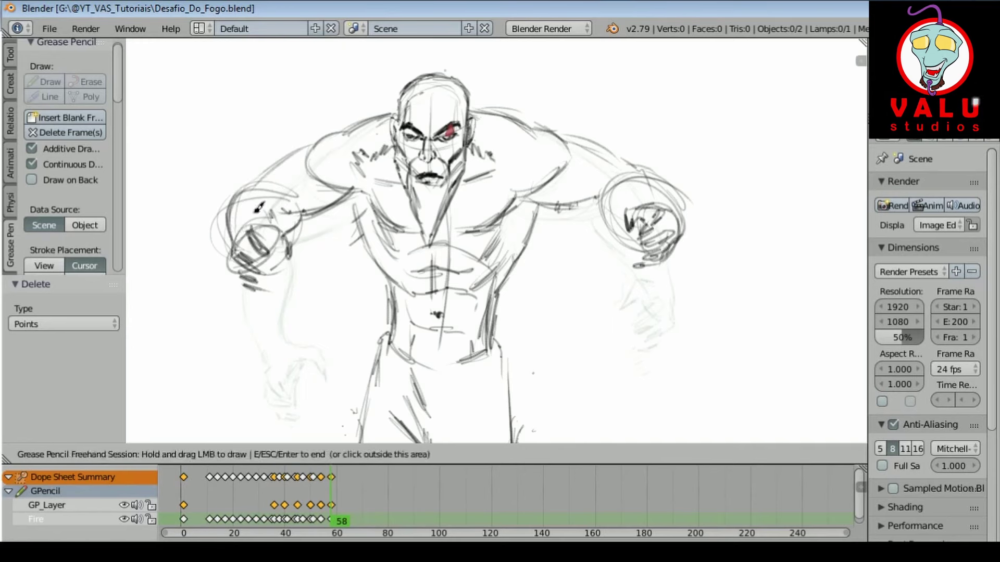
left_click_drag(452, 135, 588, 231)
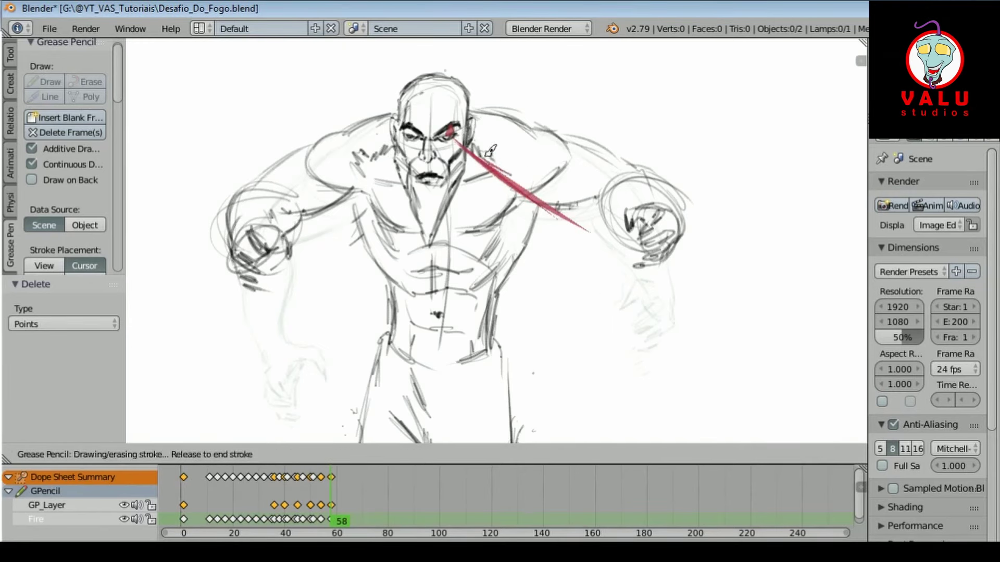
Step: Add red flame strokes across the shoulder and down both arms to the hands
left_click_drag(524, 195, 482, 158)
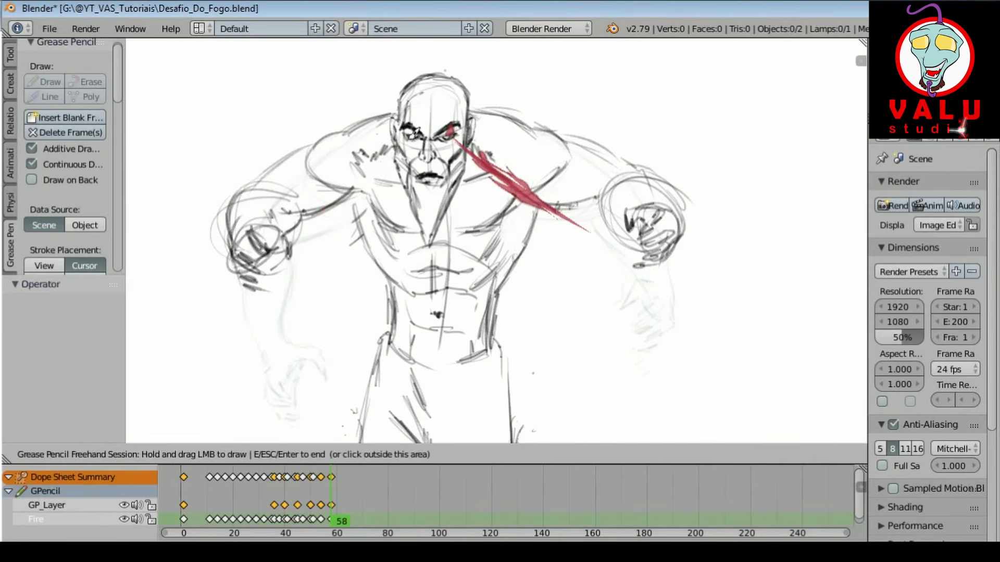
left_click_drag(383, 177, 312, 222)
key("Down")
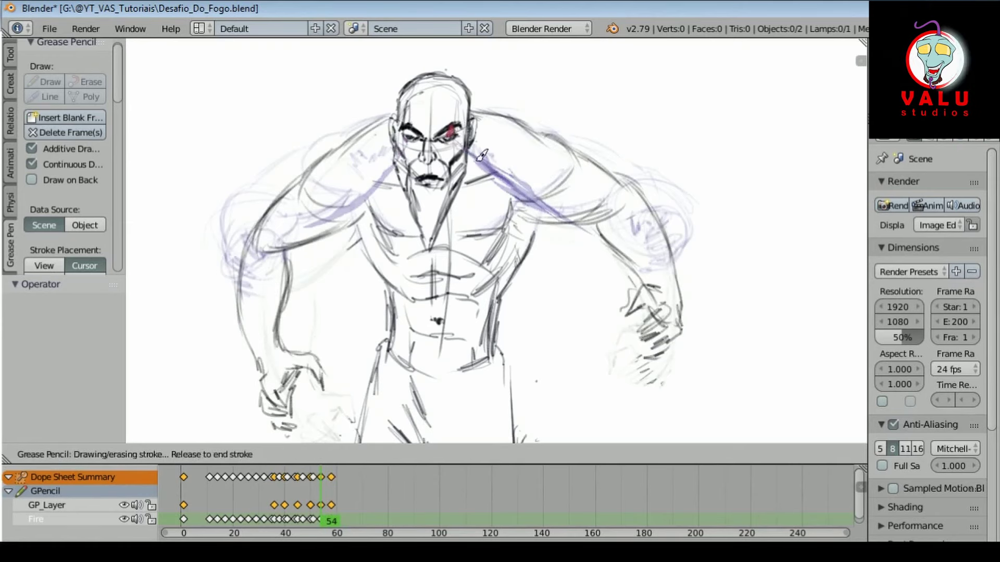
key("Left")
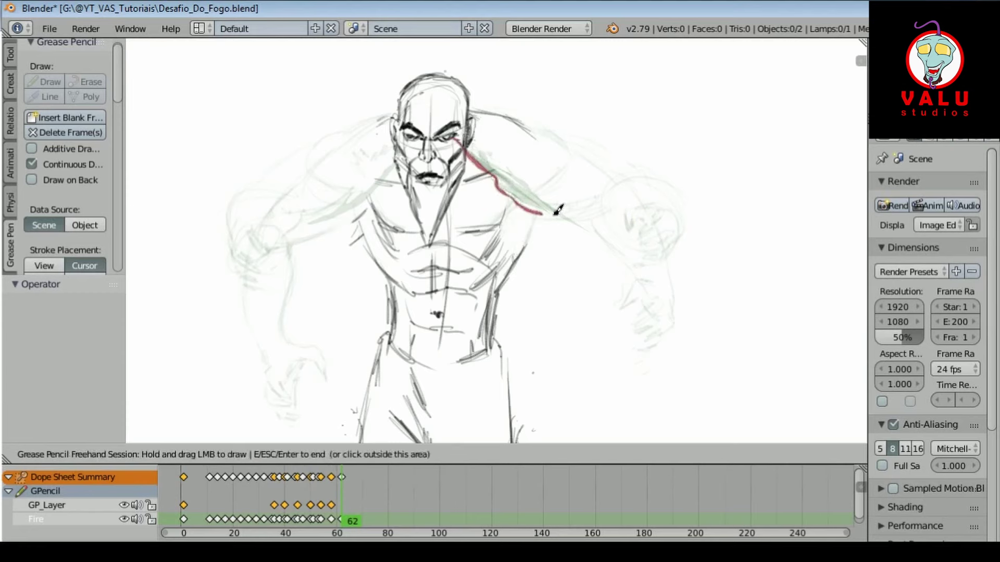
left_click_drag(567, 197, 625, 215)
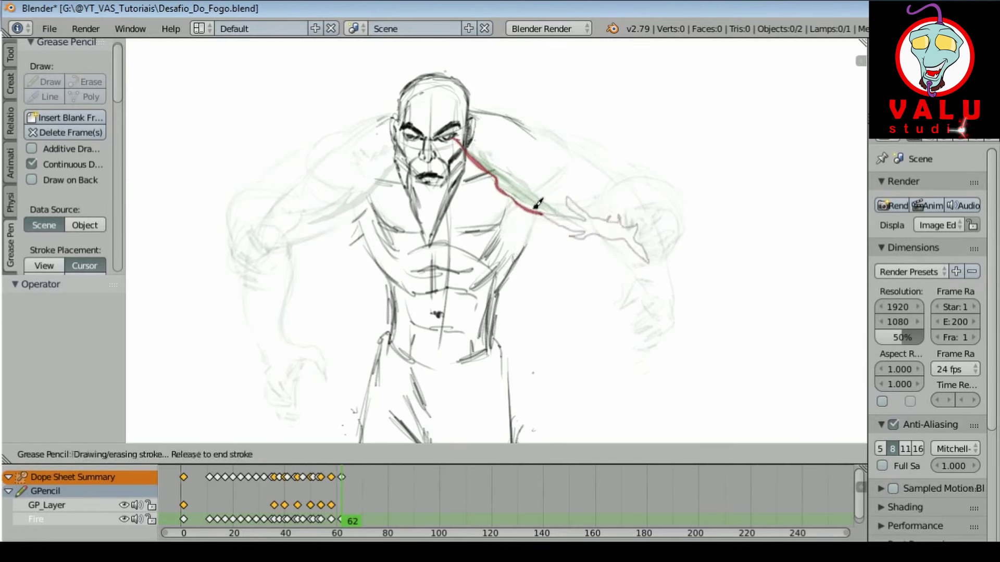
left_click_drag(537, 203, 616, 201)
left_click_drag(408, 141, 302, 227)
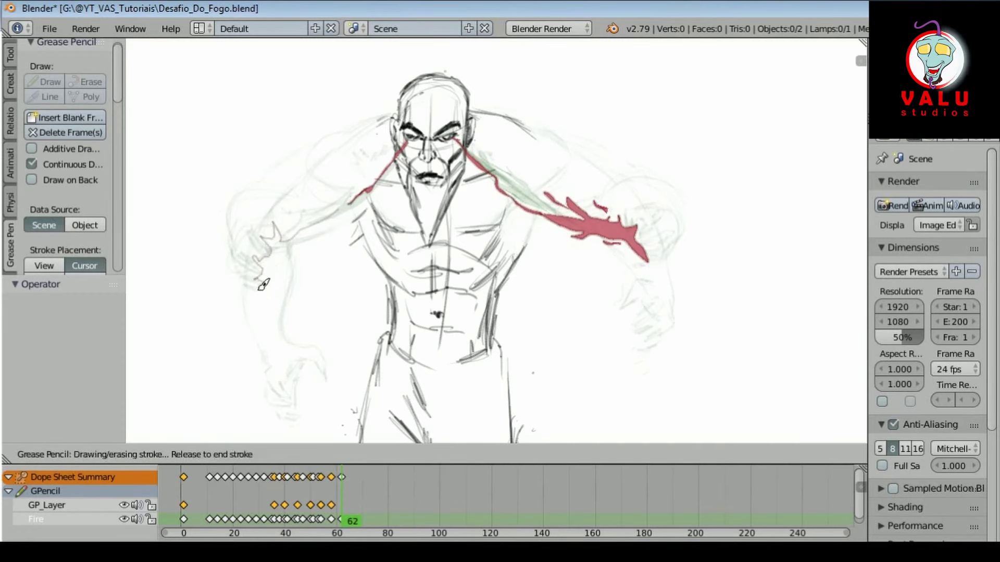
left_click_drag(346, 204, 307, 224)
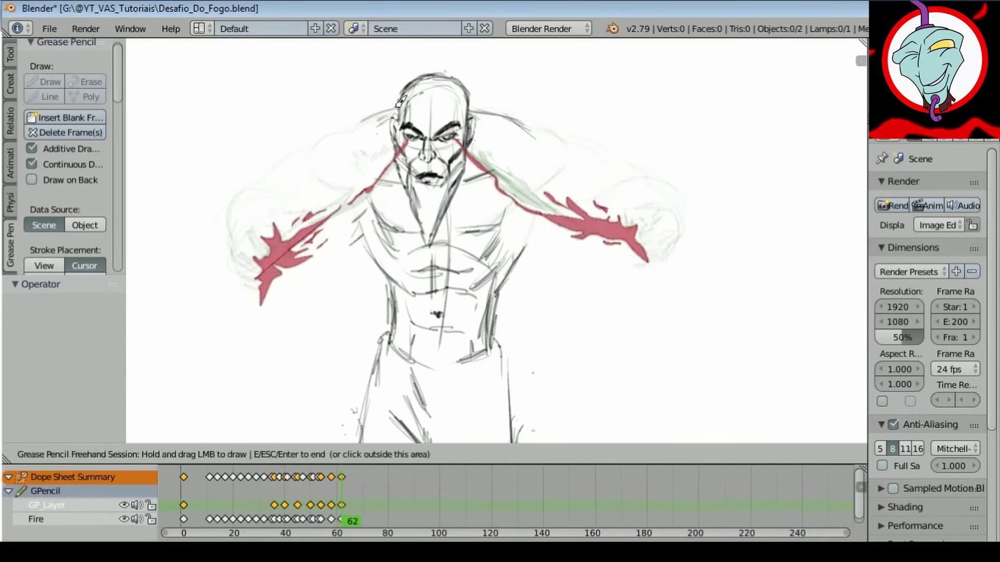
Step: Redraw dark pencil outlines for the shoulder, both forearms and the hair wisps
left_click_drag(484, 99, 566, 140)
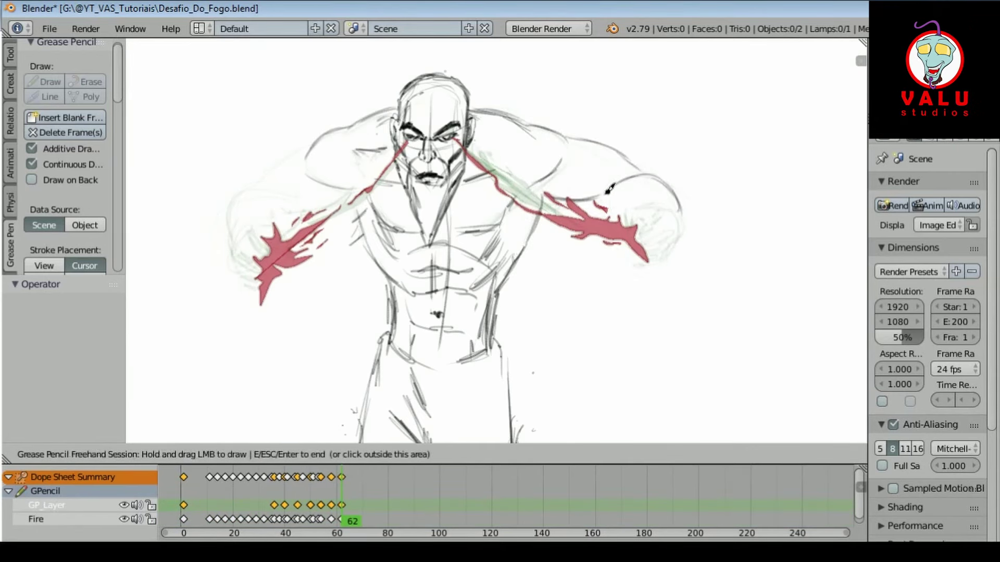
mouse_move(609, 188)
left_mouse_down()
mouse_move(644, 200)
mouse_move(646, 218)
left_mouse_up()
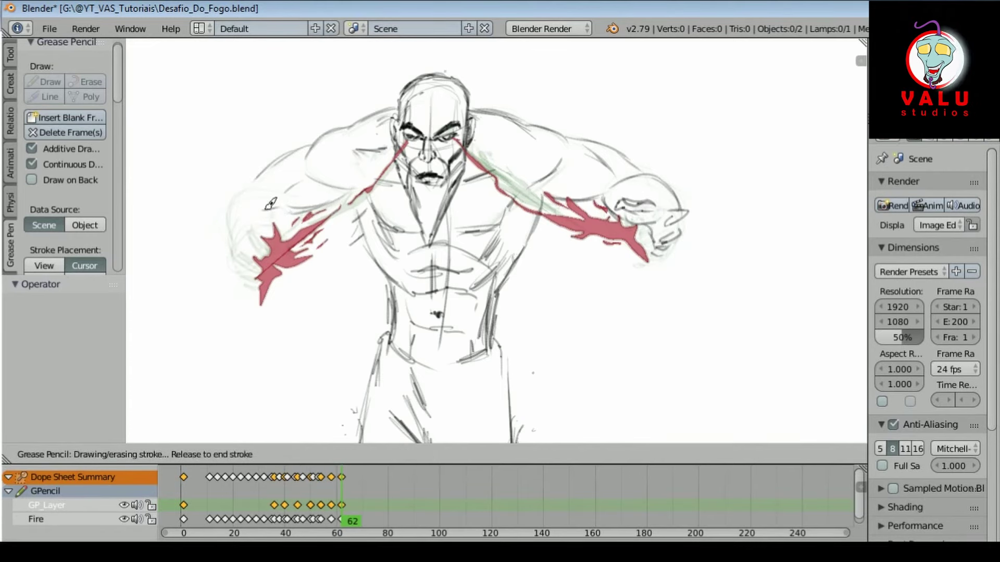
left_click_drag(259, 207, 240, 268)
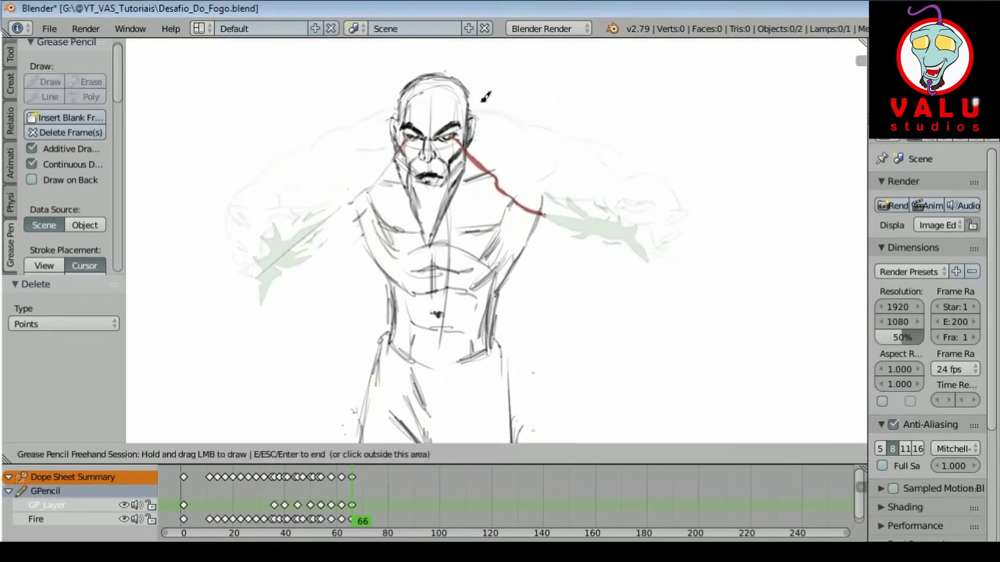
left_click_drag(402, 168, 354, 109)
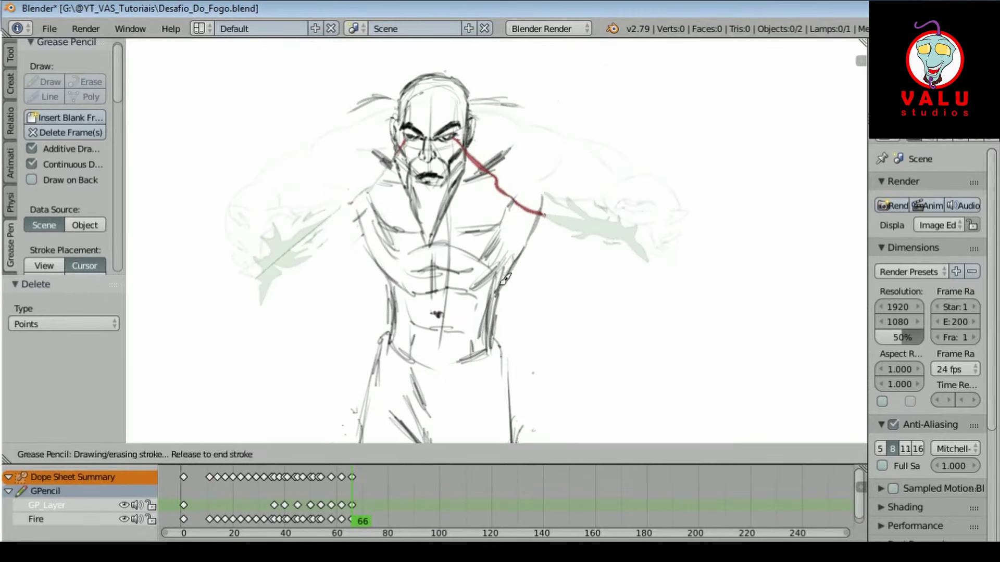
mouse_move(526, 169)
left_mouse_down()
mouse_move(548, 144)
mouse_move(560, 155)
left_mouse_up()
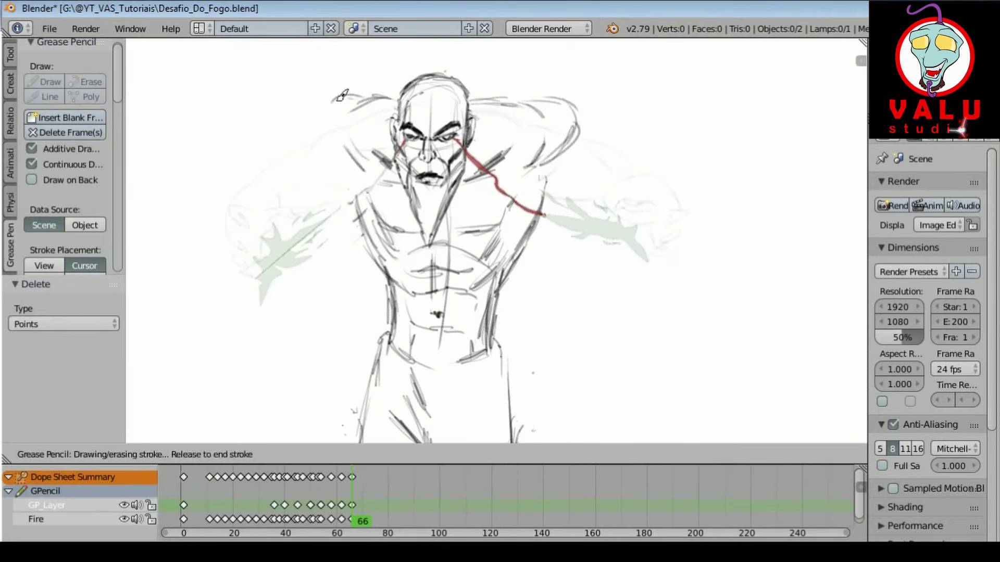
Step: Sketch the new pose with arms raised above the shoulders, fist circles and finger lines
left_click_drag(560, 96, 646, 89)
left_click_drag(614, 149, 648, 117)
left_click_drag(270, 88, 333, 95)
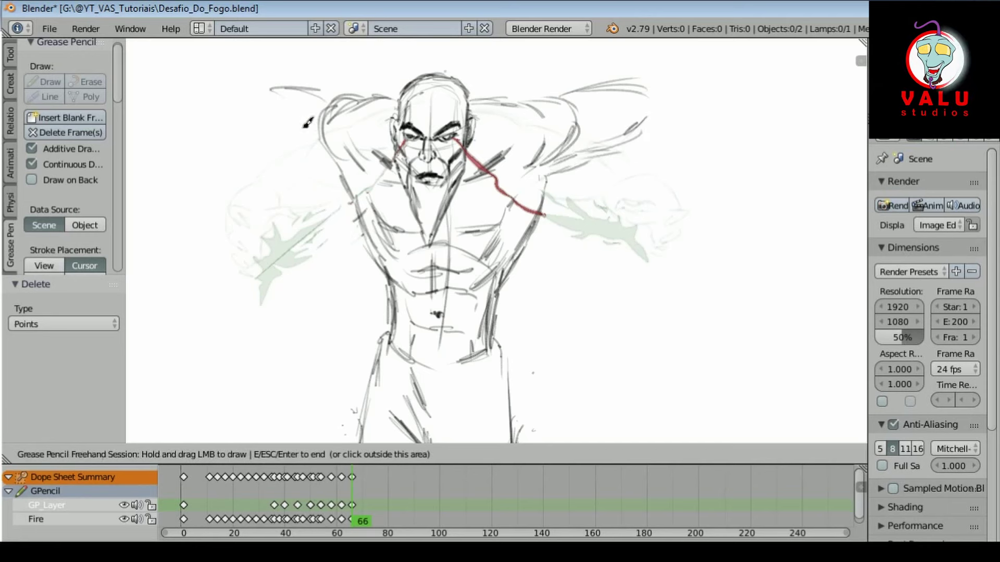
left_click_drag(251, 110, 292, 161)
left_click_drag(645, 91, 609, 167)
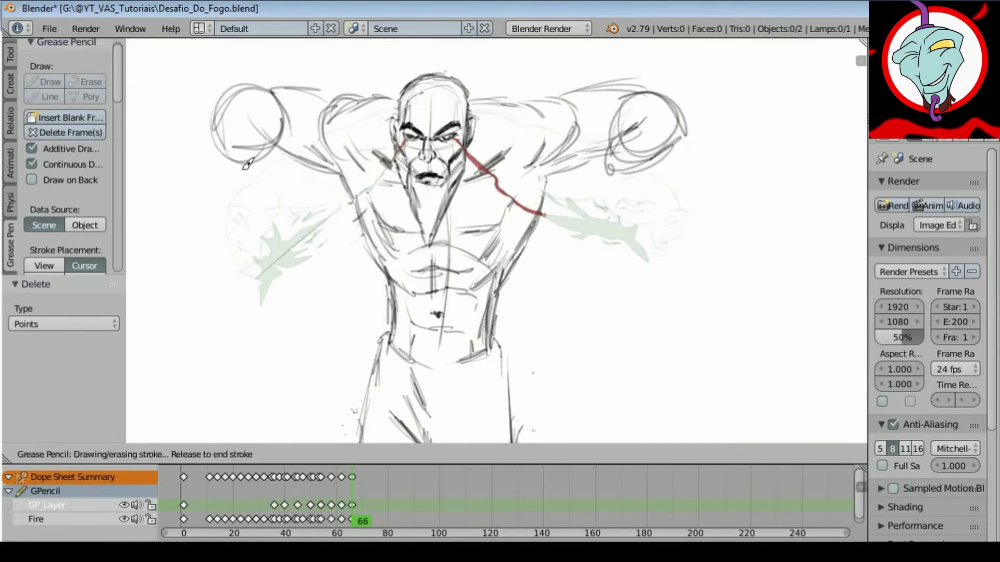
left_click_drag(279, 117, 311, 136)
left_click_drag(578, 172, 625, 130)
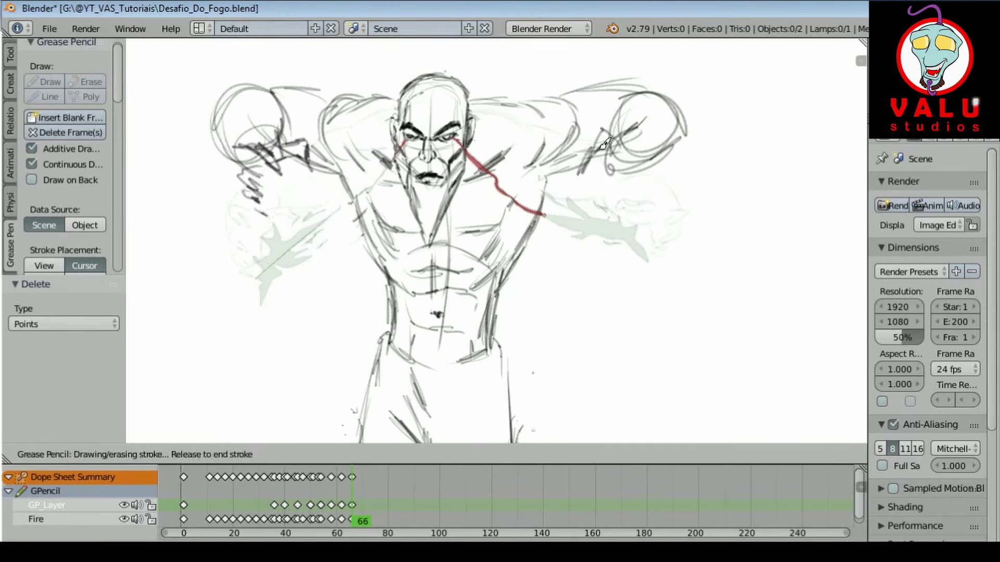
mouse_move(609, 172)
left_mouse_down()
mouse_move(643, 159)
mouse_move(608, 193)
left_mouse_up()
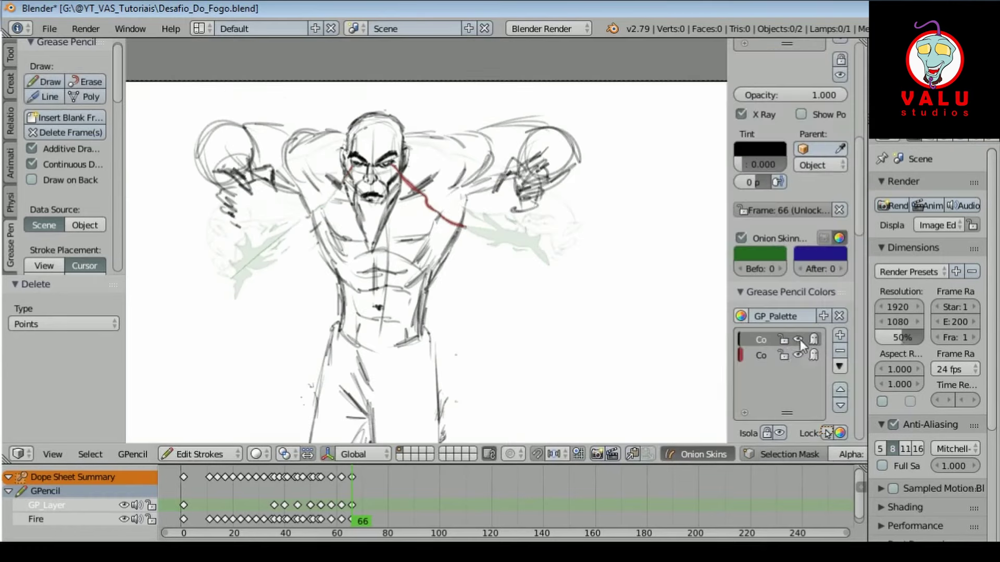
Step: Paint red fire around both raised fists
left_click(762, 355)
key("n")
mouse_move(578, 94)
left_mouse_down()
mouse_move(580, 161)
mouse_move(562, 187)
mouse_move(598, 177)
left_mouse_up()
mouse_move(301, 84)
left_mouse_down()
mouse_move(317, 156)
mouse_move(270, 182)
left_mouse_up()
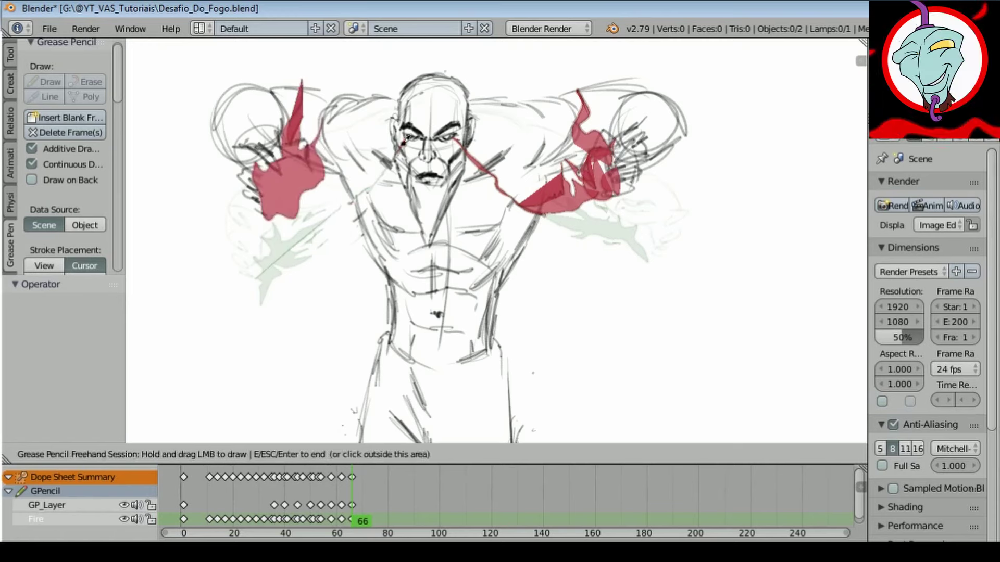
mouse_move(291, 229)
left_mouse_down()
mouse_move(323, 223)
mouse_move(338, 198)
left_mouse_up()
Step: Delete the right and left fire and body stroke points, then select the remaining head and beard strokes
key("Escape")
scroll(544, 378, "down", 2)
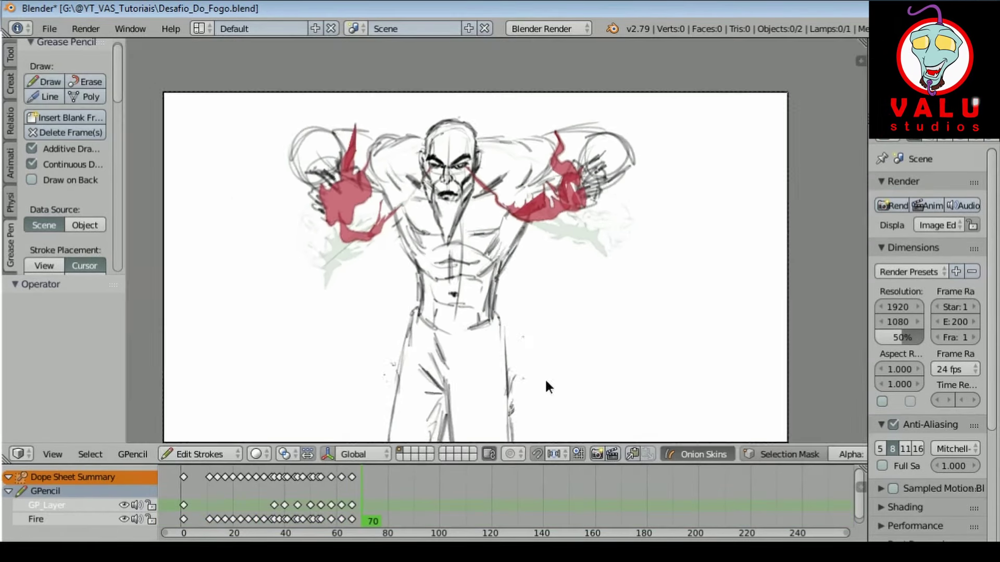
scroll(583, 343, "down", 2)
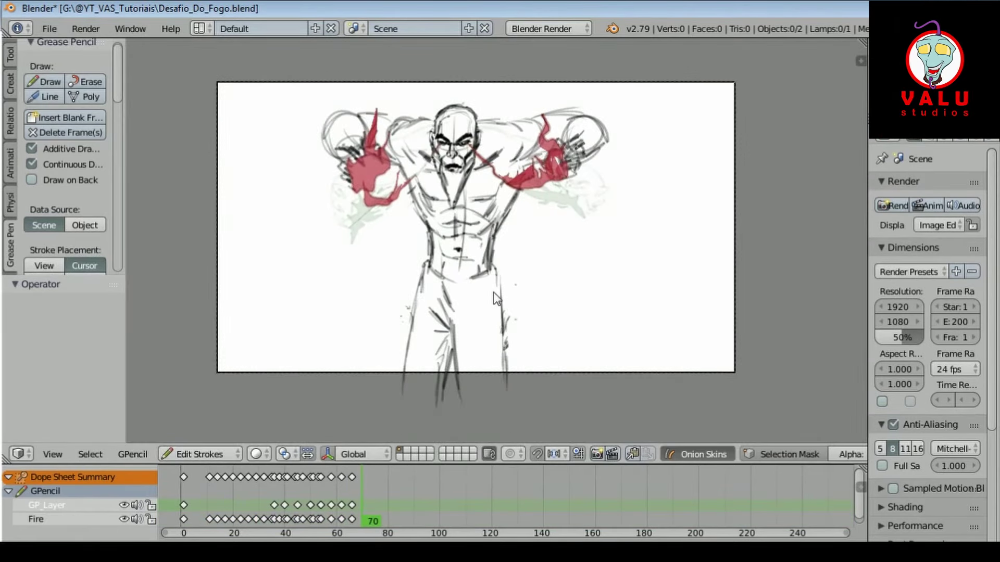
left_click_drag(444, 216, 630, 241, "ctrl")
key("x")
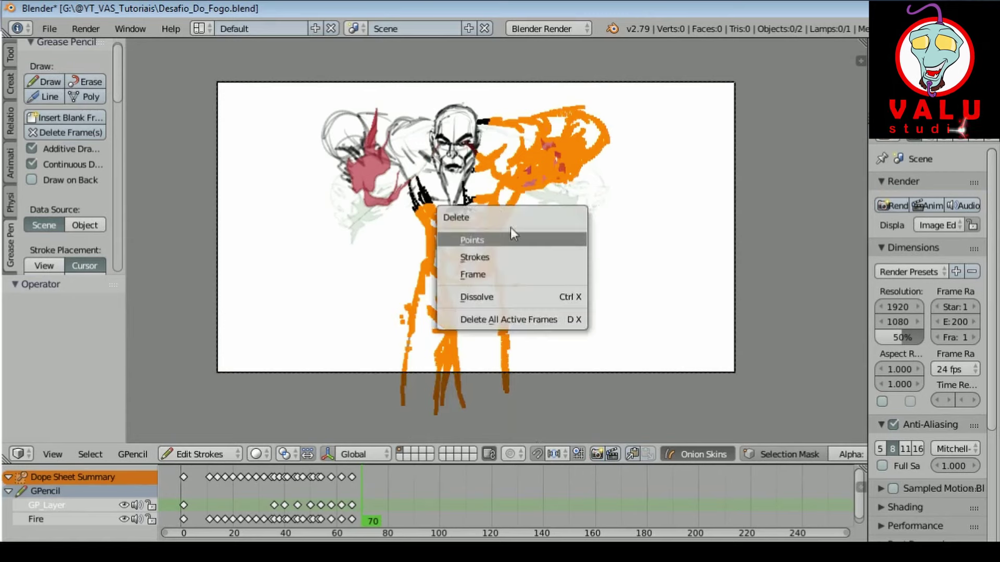
left_click(525, 240)
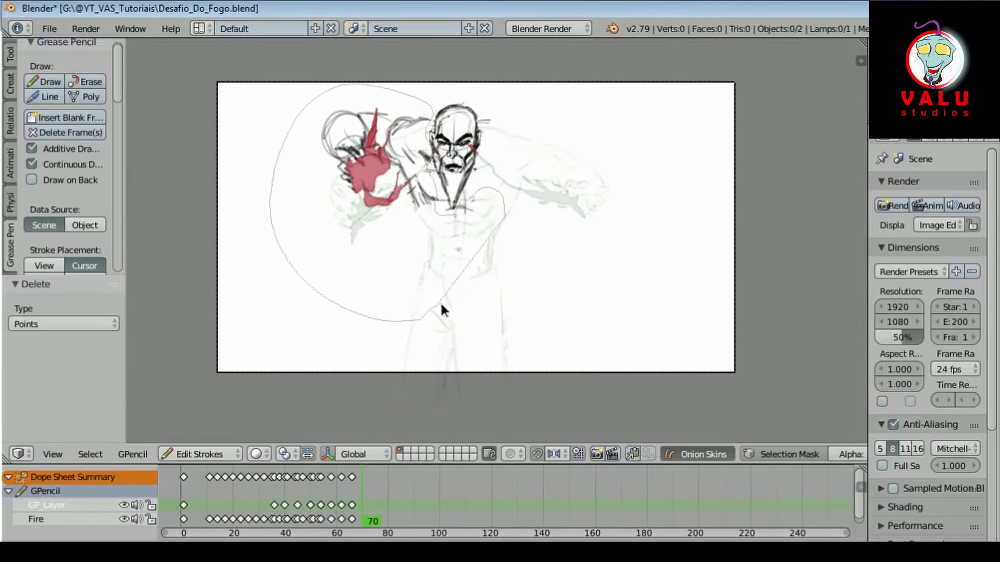
left_click_drag(441, 311, 468, 286, "ctrl")
key("x")
left_click(494, 257)
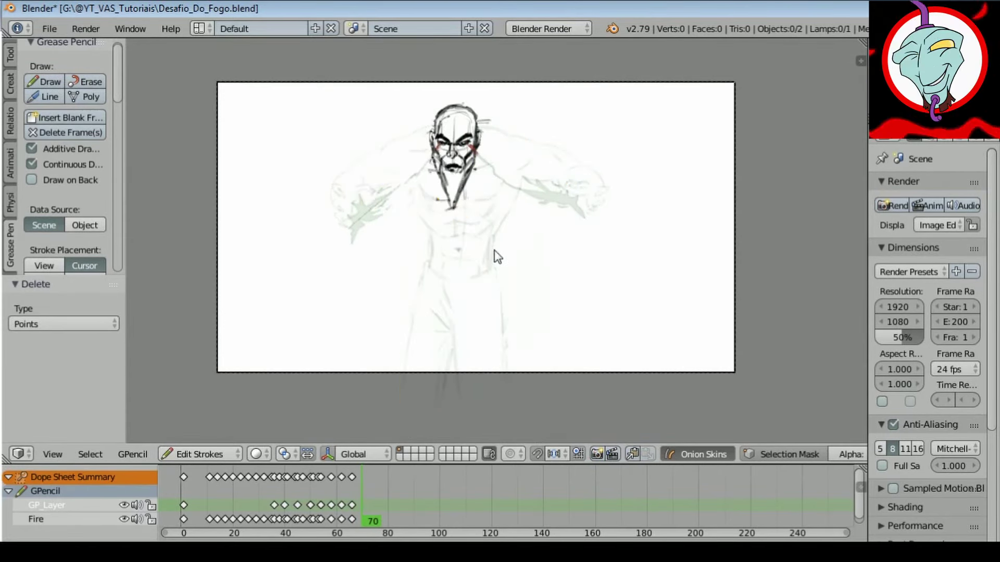
left_click_drag(438, 214, 464, 132, "ctrl")
Step: Sketch the shoulder, collar and chest lines of the crouching body
key("a")
key("d")
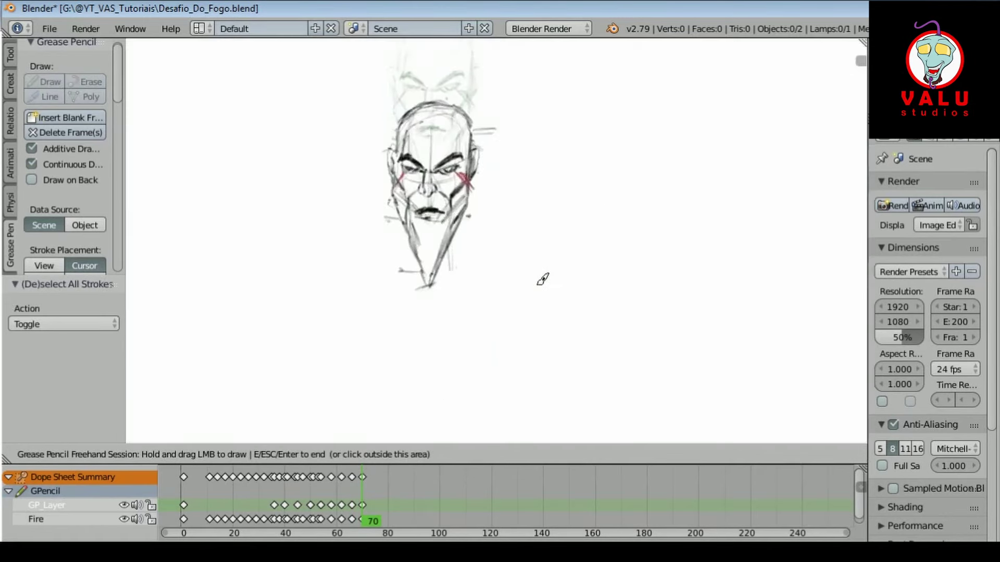
left_click_drag(368, 200, 344, 218)
left_click_drag(499, 156, 578, 240)
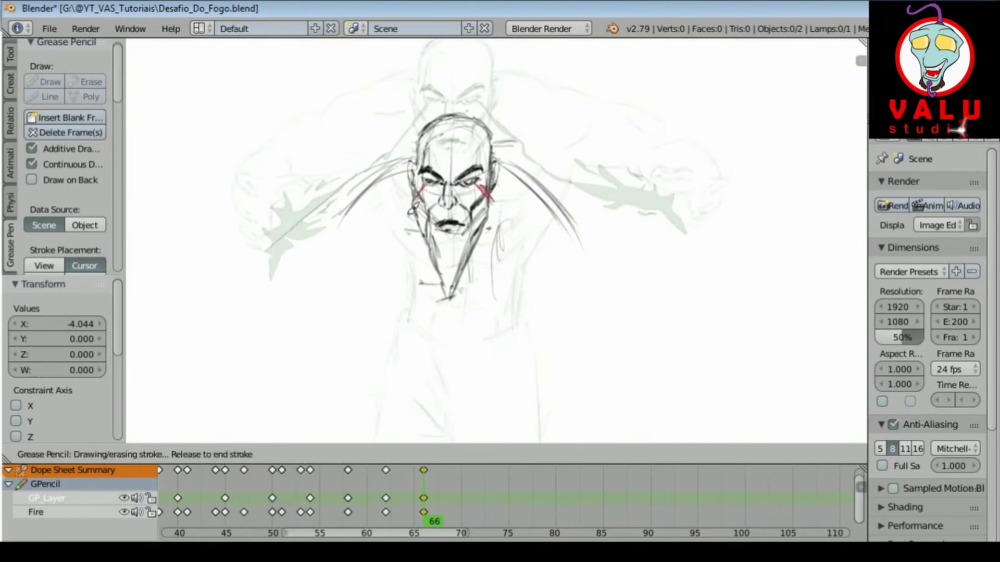
left_click_drag(421, 229, 386, 245)
left_click_drag(490, 219, 516, 255)
mouse_move(365, 304)
left_mouse_down()
mouse_move(542, 273)
mouse_move(573, 320)
left_mouse_up()
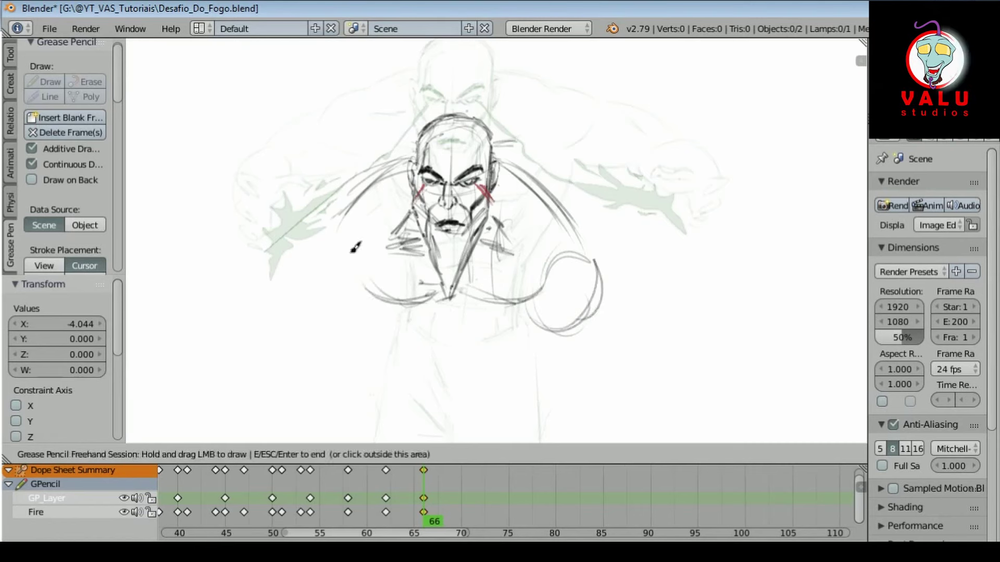
left_click_drag(359, 229, 356, 361)
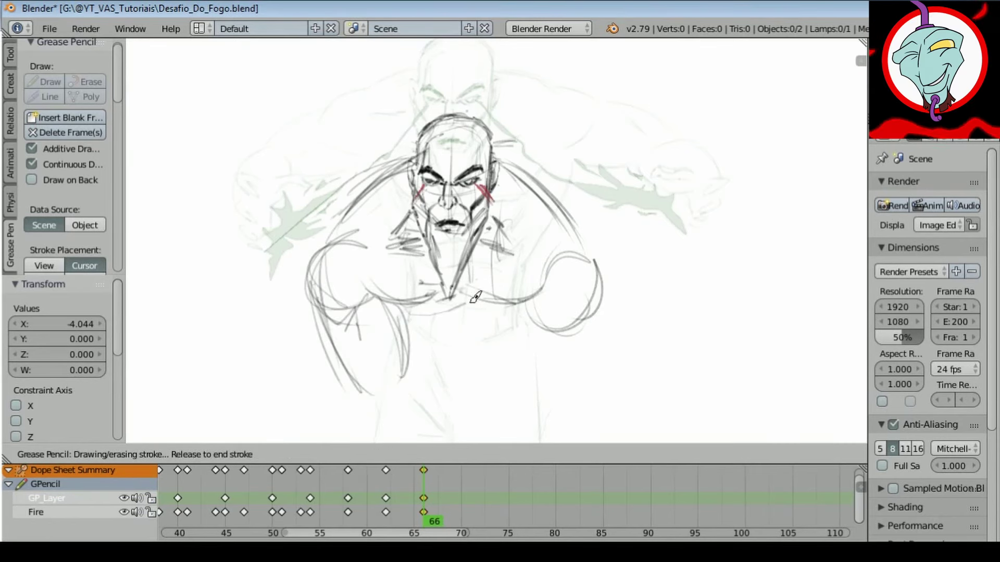
Step: Add forehead and mouth strokes, shoulder marks, and both forearms down to the hands
left_click_drag(449, 103, 442, 108)
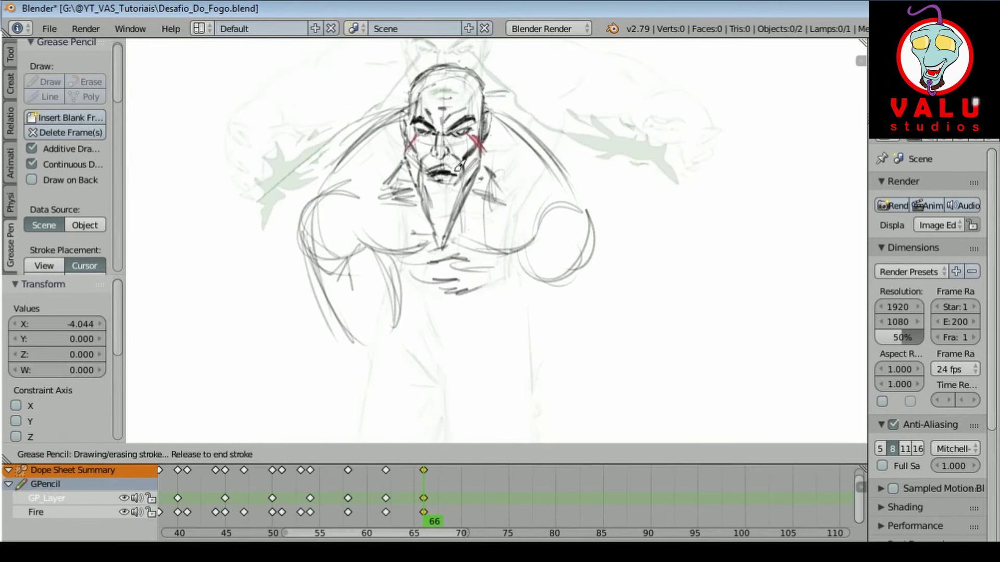
left_click_drag(424, 167, 466, 165)
left_click_drag(530, 347, 536, 341)
left_click_drag(559, 159, 570, 184)
left_click_drag(341, 175, 333, 187)
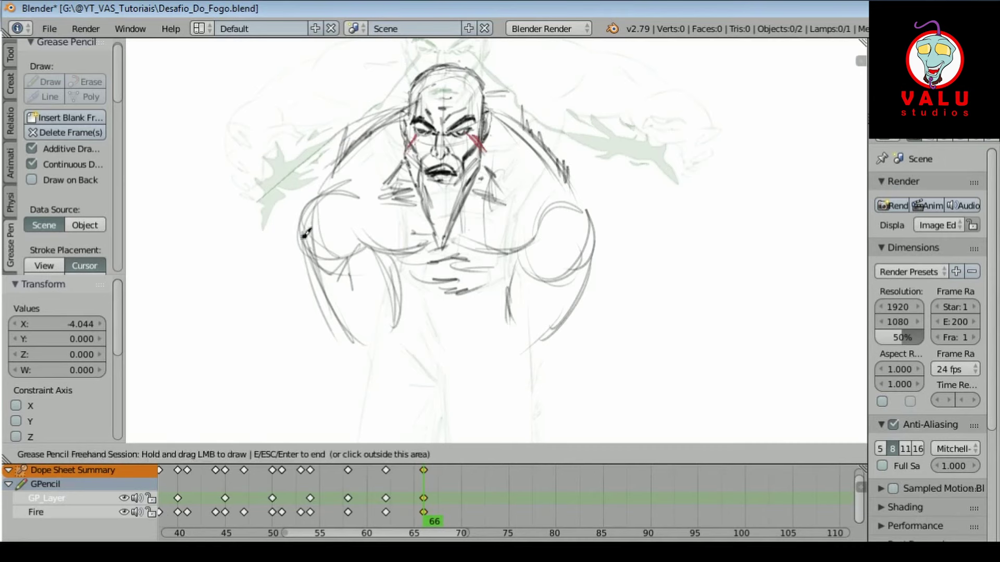
left_click_drag(338, 308, 374, 372)
left_click_drag(508, 294, 505, 357)
left_click_drag(588, 296, 549, 308)
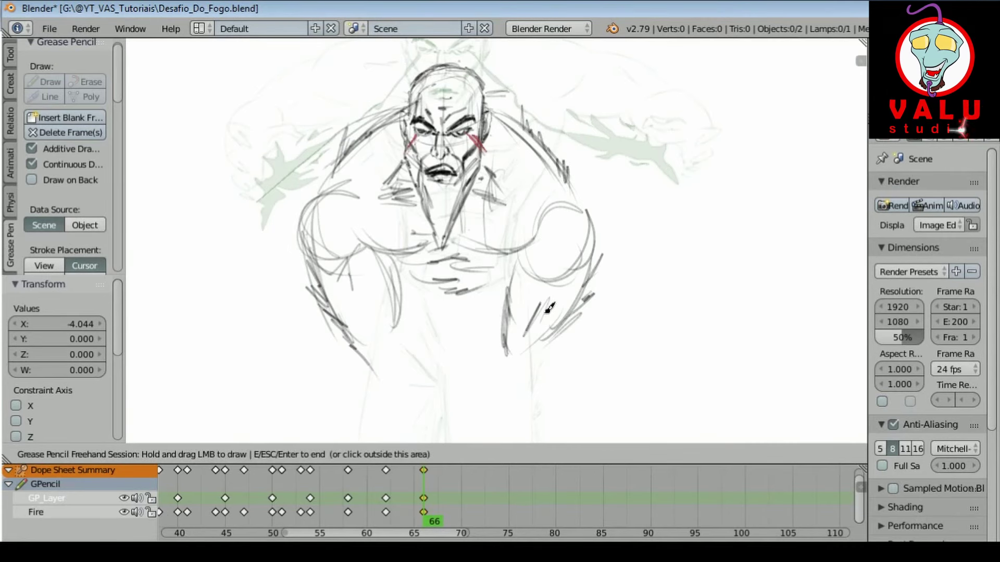
left_click_drag(571, 168, 568, 179)
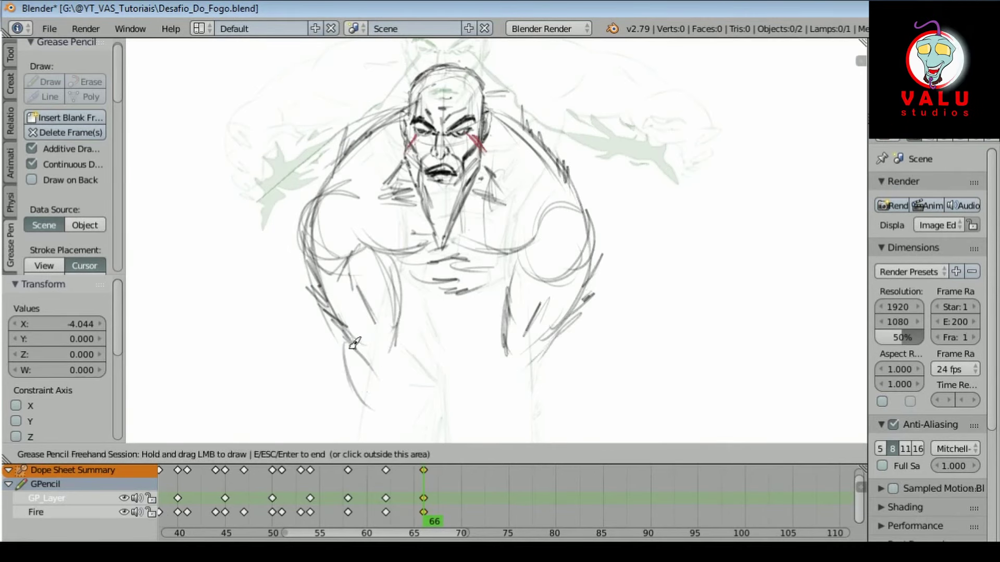
left_click_drag(355, 344, 385, 416)
Step: Add short strokes at the bottom of the legs and on the left thigh
scroll(522, 374, "down", 2)
left_click_drag(497, 301, 473, 339)
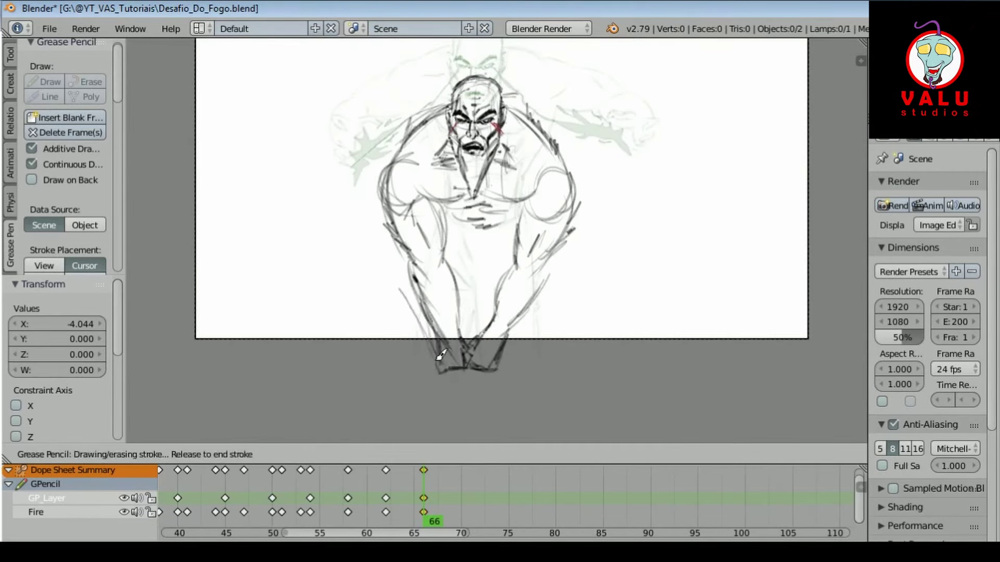
left_click_drag(497, 348, 495, 351)
left_click_drag(411, 271, 427, 289)
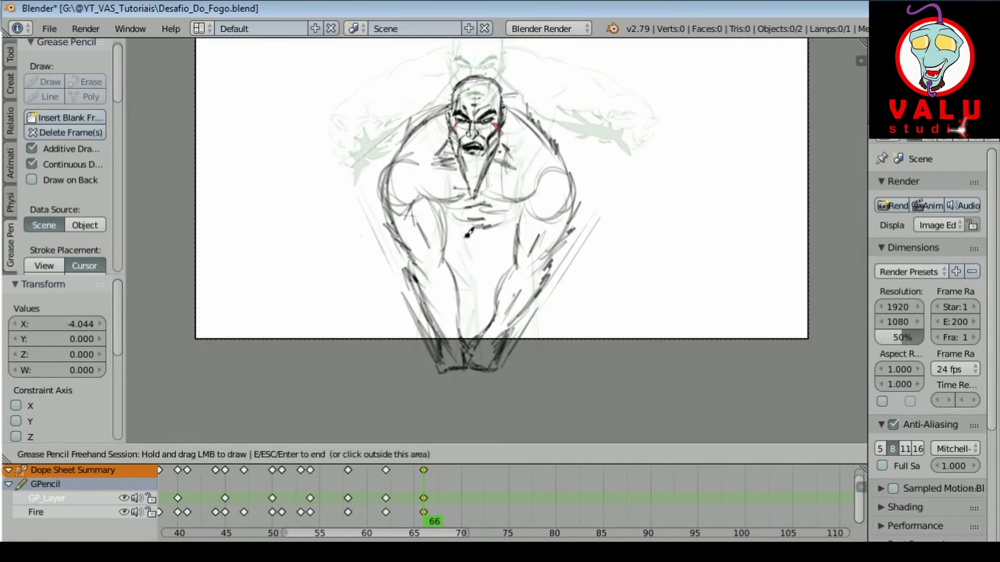
Step: Select all strokes and move the whole drawing slightly lower
key("Escape")
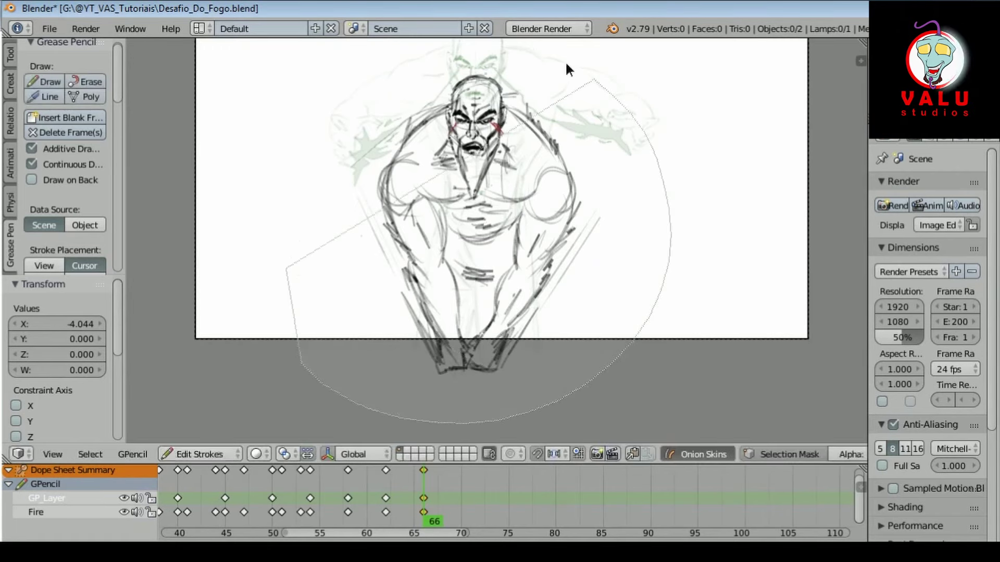
key("a")
key("g")
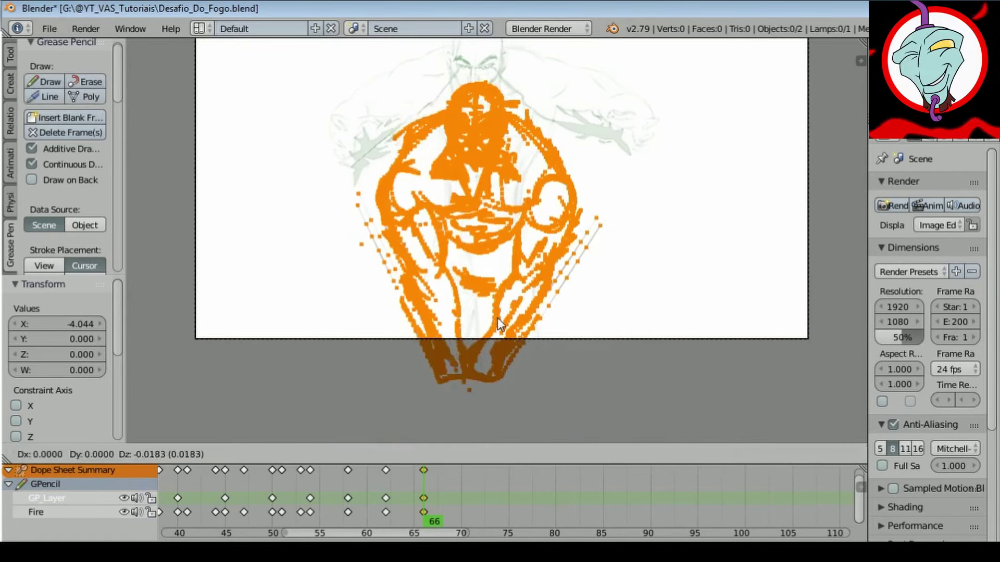
left_click(494, 338)
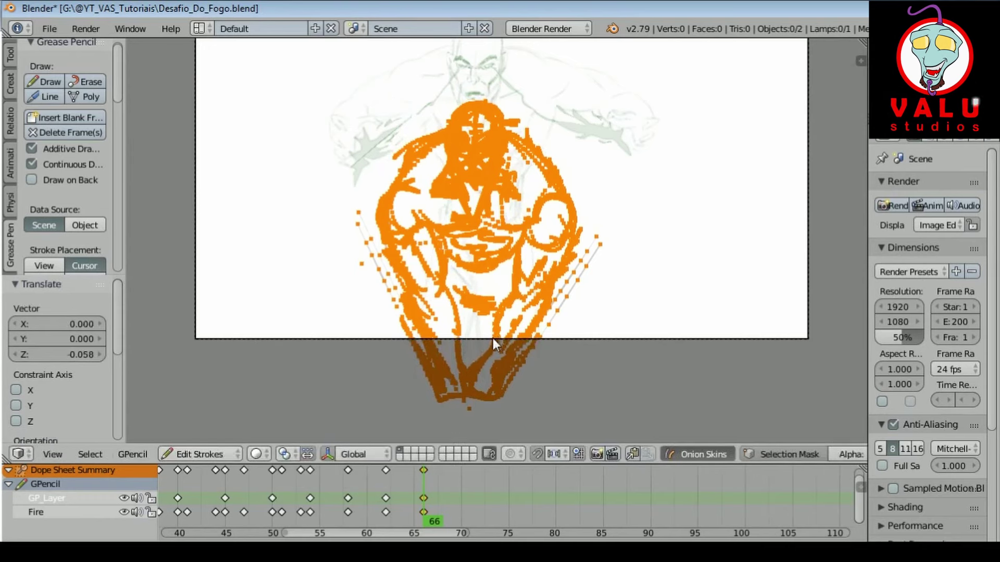
Step: Sketch curved lower-torso lines, the spread lower legs and the feet
key("a")
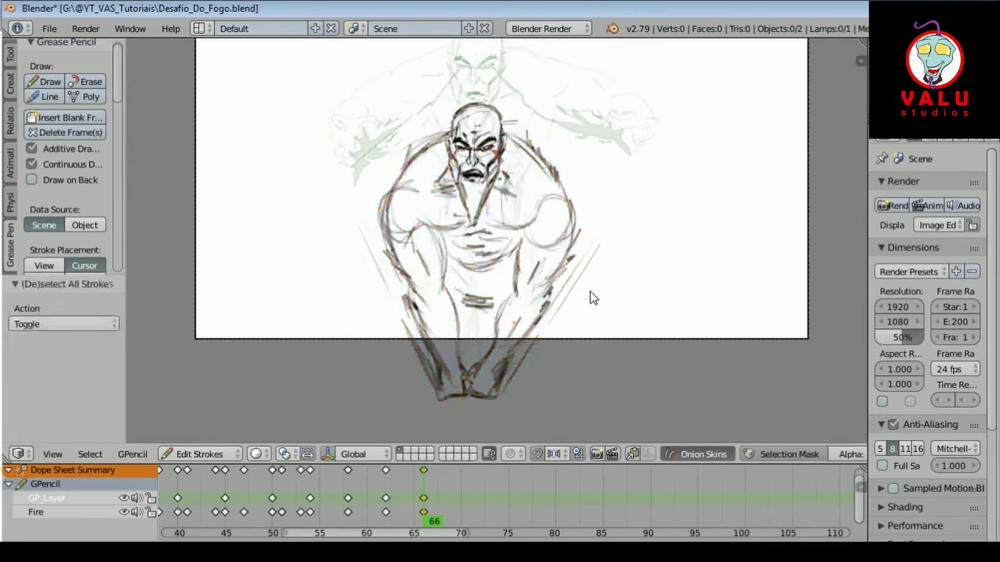
left_click_drag(590, 292, 536, 277)
left_click_drag(623, 322, 520, 323)
left_click_drag(325, 330, 422, 313)
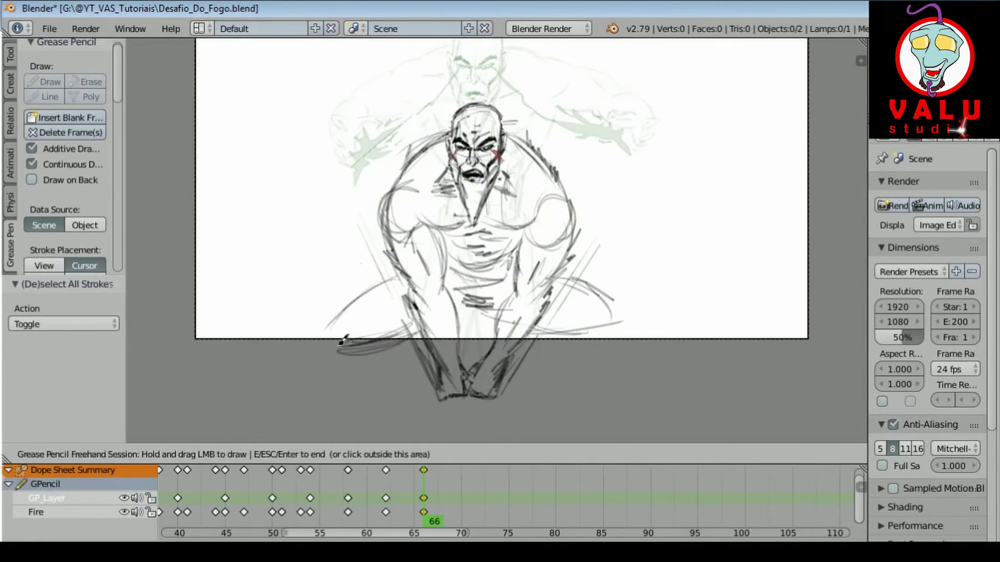
left_click_drag(382, 384, 386, 388)
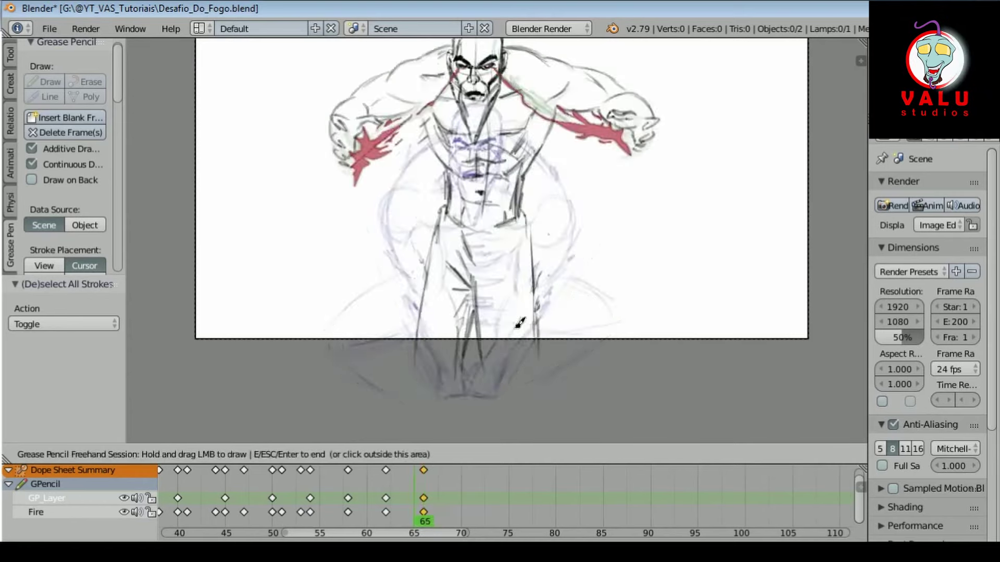
left_click_drag(512, 407, 529, 394)
mouse_move(391, 419)
left_mouse_down()
mouse_move(509, 413)
mouse_move(549, 432)
left_mouse_up()
Step: On the Fire layer, draw red flame streaks bursting up around the figure, then go to frame 64
left_click(35, 512)
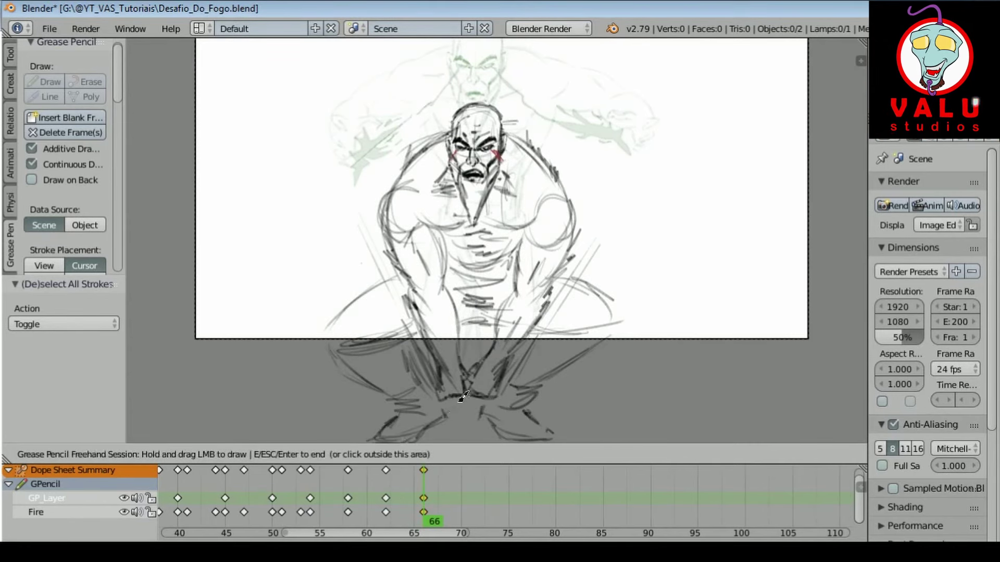
mouse_move(402, 316)
left_mouse_down()
mouse_move(474, 376)
mouse_move(469, 397)
mouse_move(487, 339)
mouse_move(607, 135)
left_mouse_up()
left_click_drag(572, 211, 520, 333)
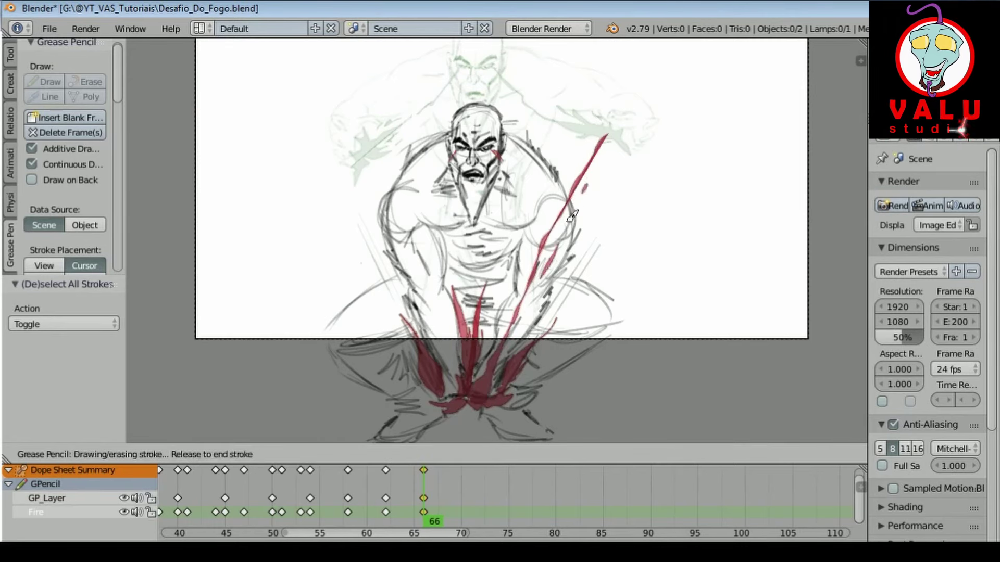
left_click_drag(408, 316, 367, 163)
left_click_drag(430, 348, 391, 266)
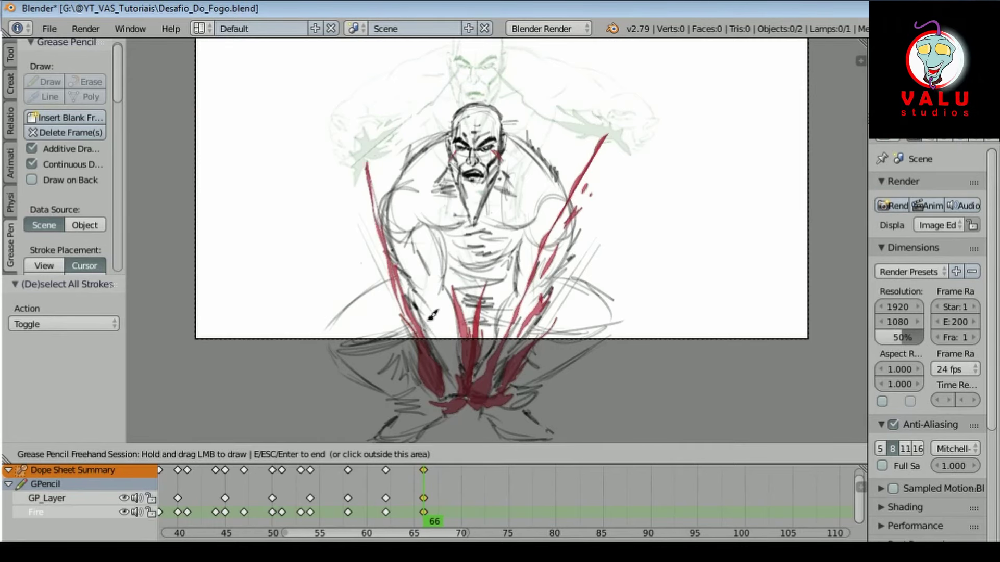
left_click_drag(437, 320, 401, 238)
left_click_drag(406, 532, 418, 535)
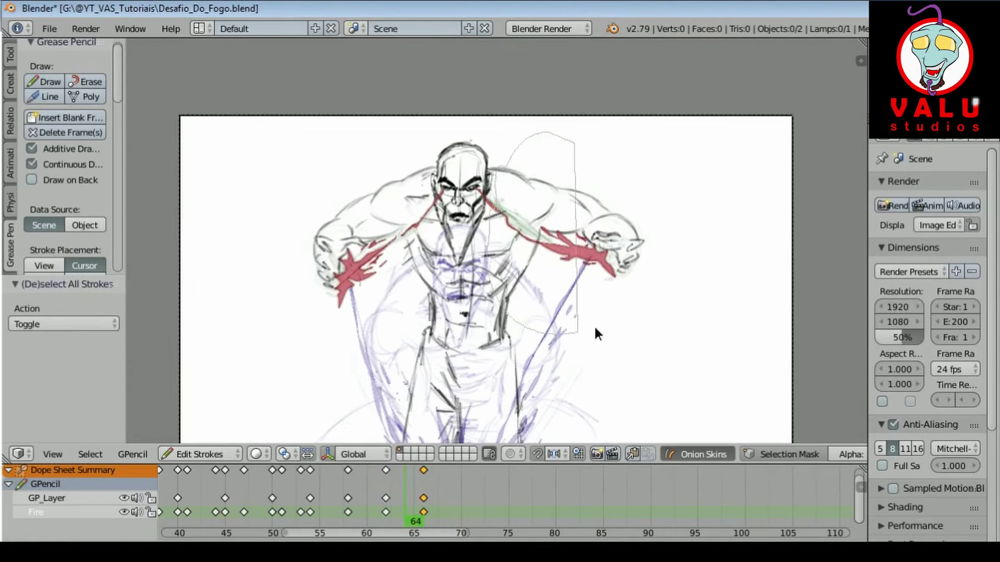
Step: Try deleting the selected body stroke points, undoing each attempt, then grab the head strokes to reposition
key("x")
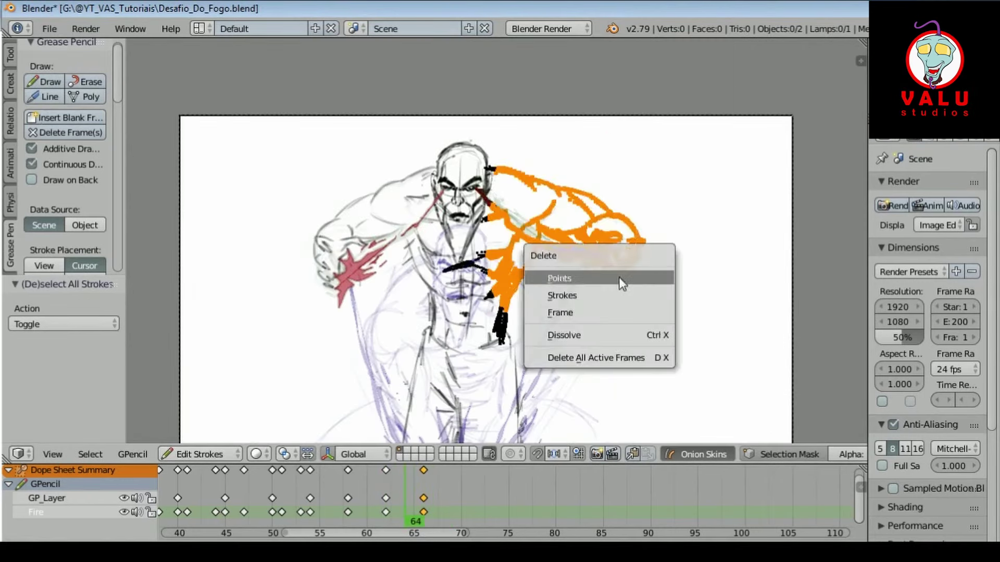
left_click(620, 281)
key("ctrl+z")
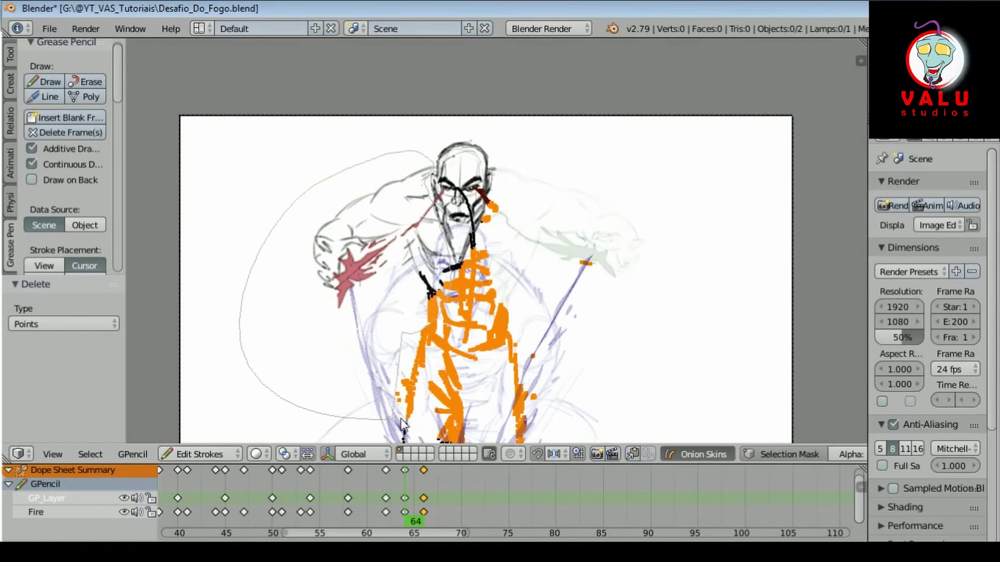
key("x")
left_click(602, 375)
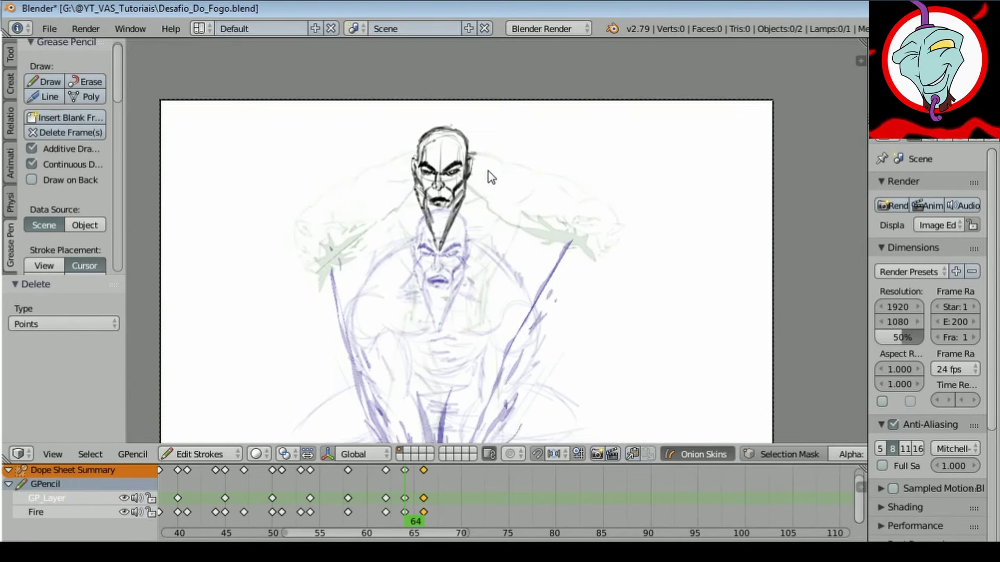
key("ctrl+z")
key("g")
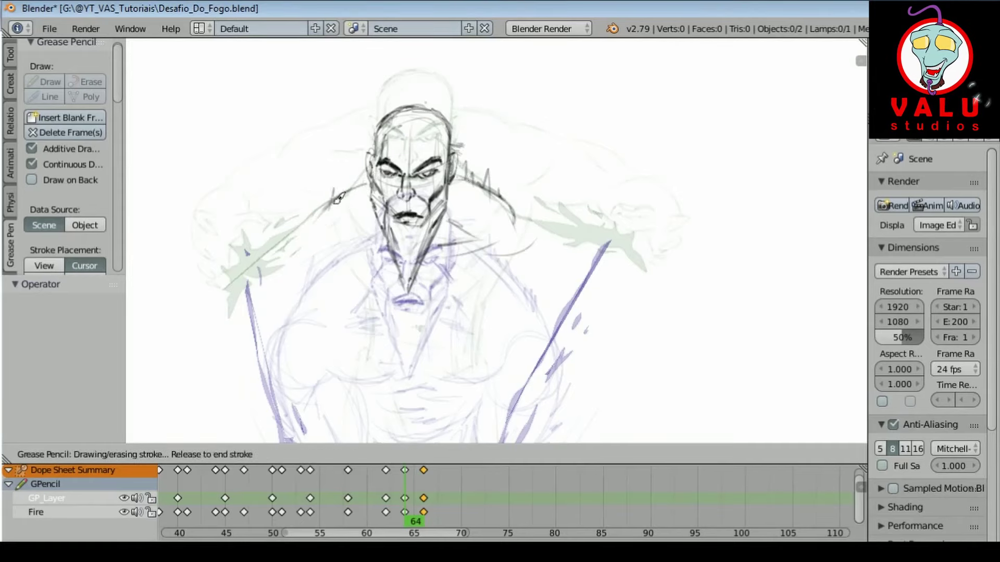
Step: Sketch the right arm and shoulder, the left torso and arm, and the hands
middle_click_drag(604, 339, 573, 265, "shift")
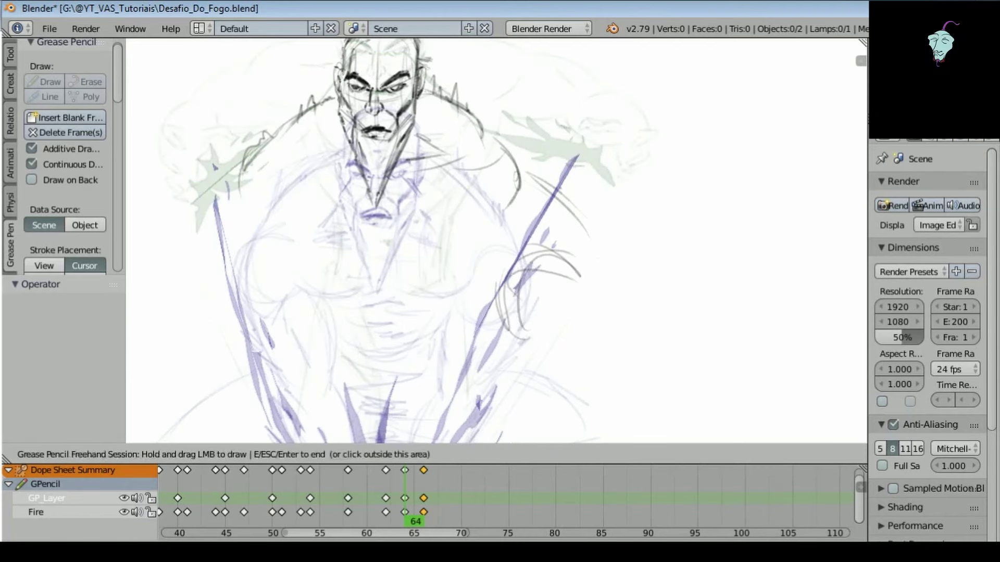
left_click_drag(546, 182, 566, 279)
left_click_drag(230, 180, 245, 229)
left_click_drag(319, 166, 297, 172)
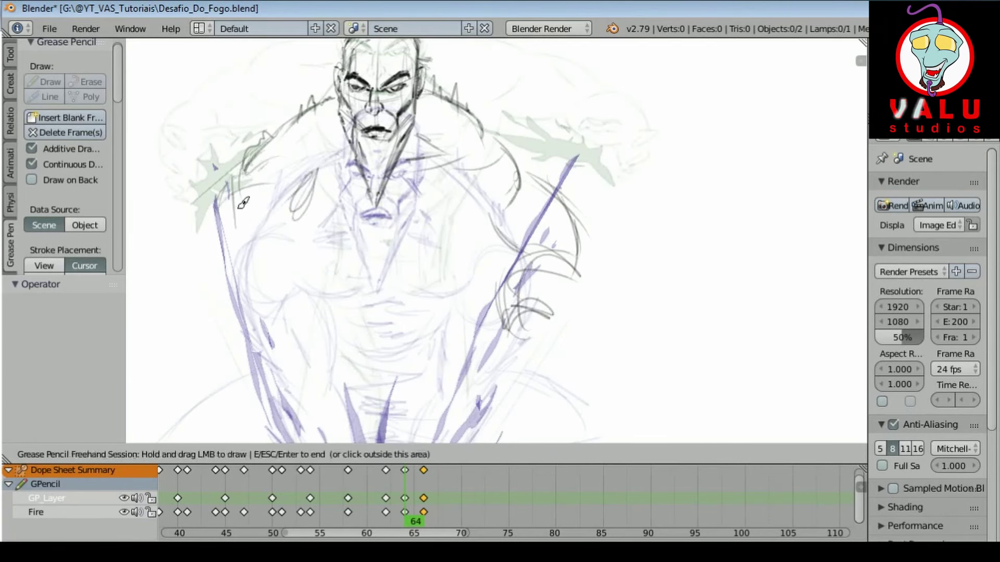
mouse_move(289, 269)
left_mouse_down()
mouse_move(323, 312)
mouse_move(287, 342)
left_mouse_up()
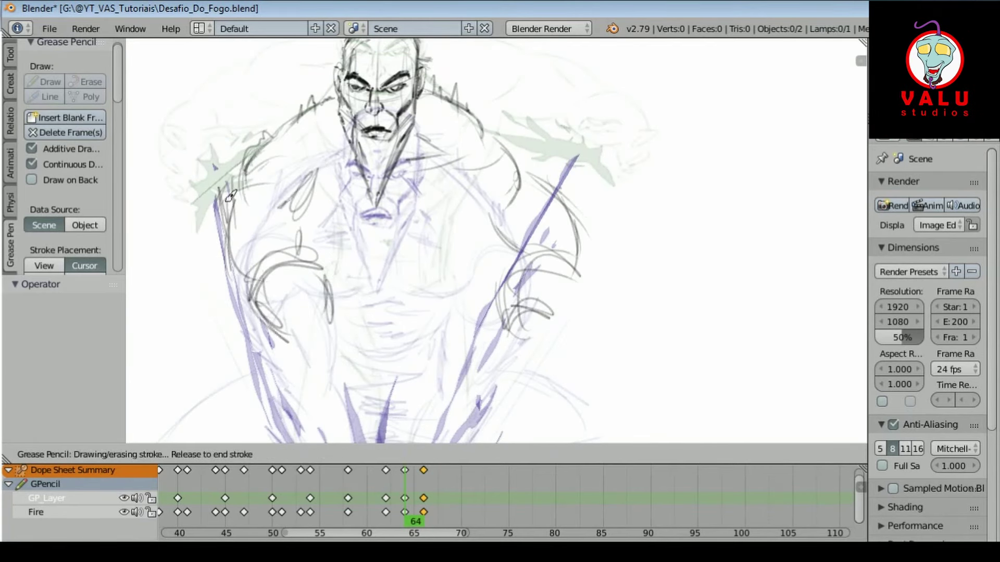
mouse_move(486, 317)
left_mouse_down()
mouse_move(508, 359)
mouse_move(492, 375)
left_mouse_up()
Step: Add hatching on the chest and a stroke across the belly, comparing with the neighbouring frame
middle_click_drag(352, 359, 338, 251, "shift")
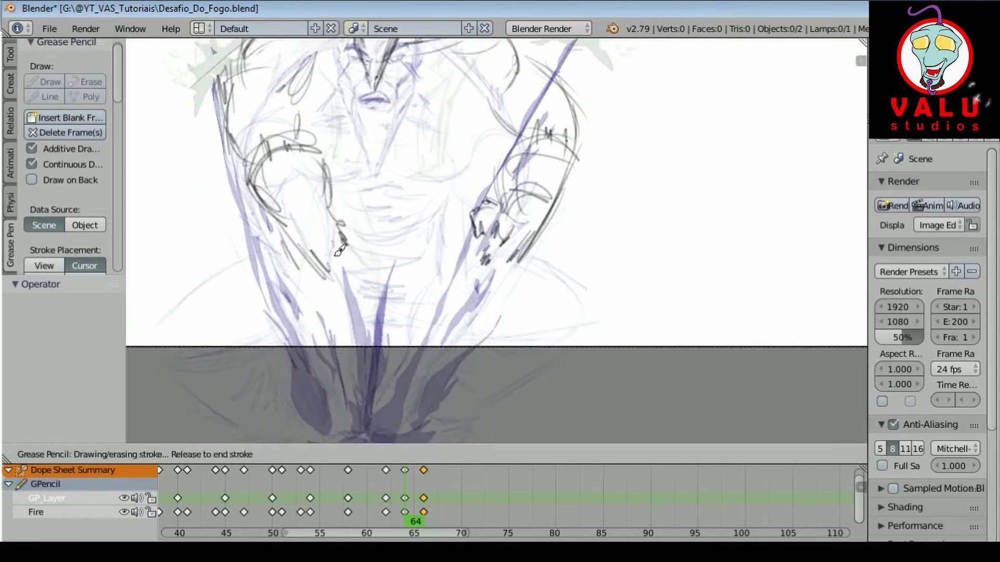
middle_click_drag(314, 218, 298, 322, "shift")
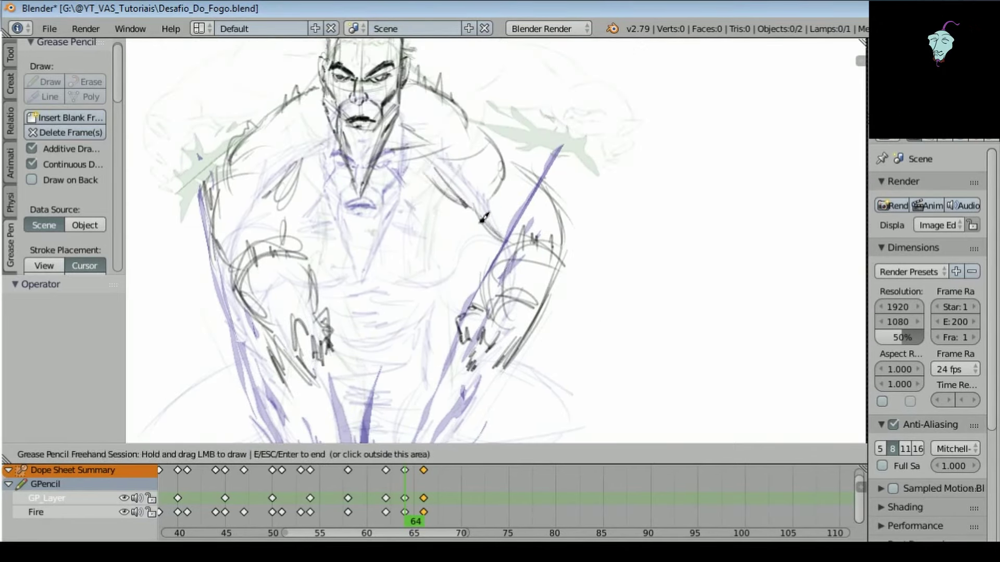
middle_click_drag(484, 218, 498, 204, "shift")
mouse_move(312, 177)
left_mouse_down()
mouse_move(321, 202)
mouse_move(365, 237)
left_mouse_up()
left_click_drag(427, 229, 461, 198)
key("Right")
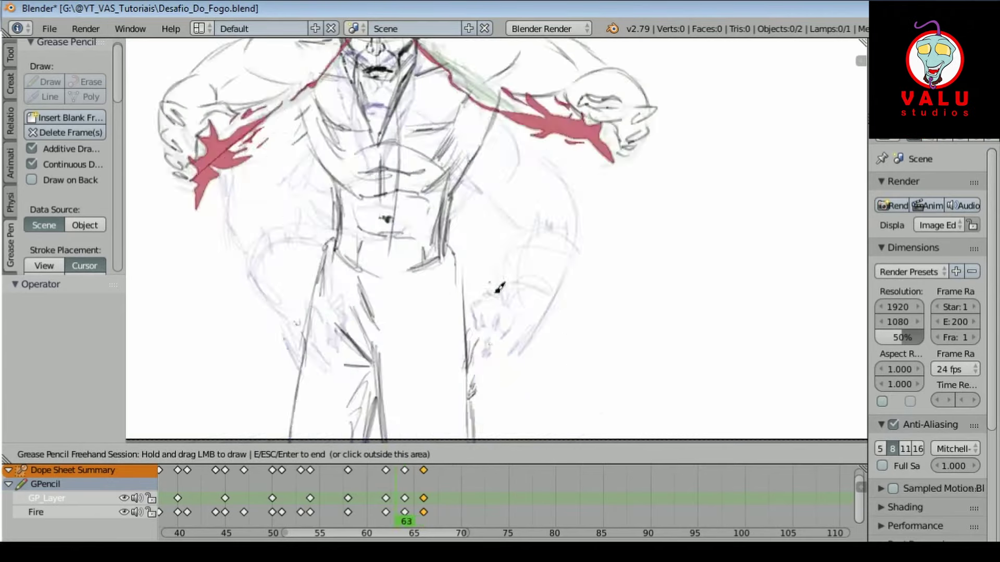
key("Left")
left_click_drag(438, 325, 351, 310)
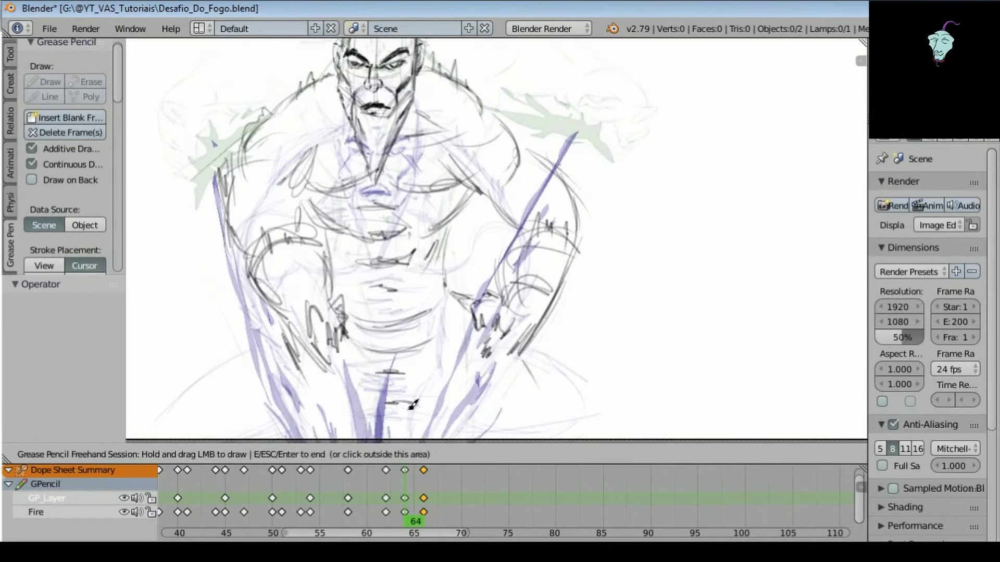
Step: Draw dark lines on the chin and neck and a curving line up the left shoulder
middle_click_drag(411, 403, 514, 227)
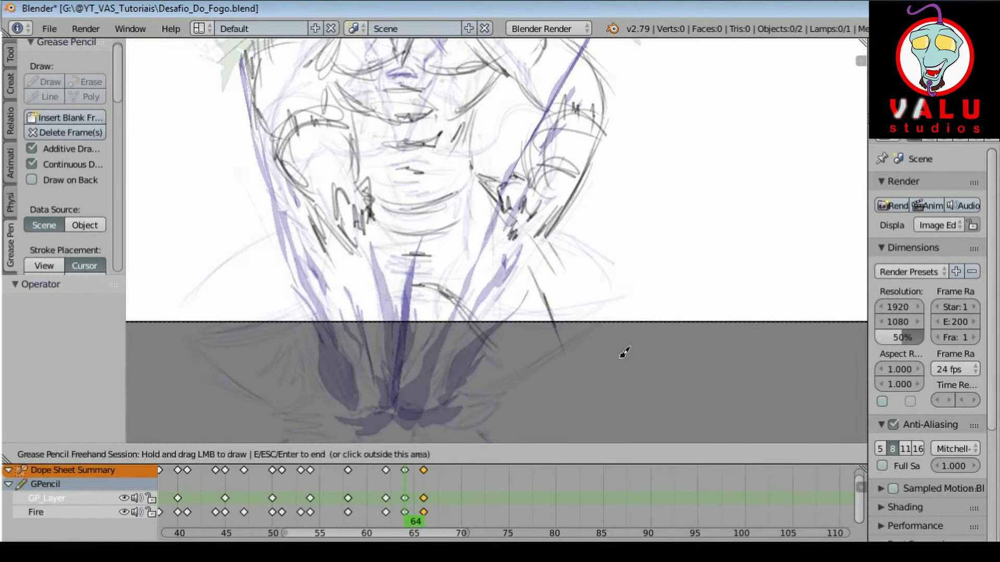
left_click_drag(469, 166, 378, 183)
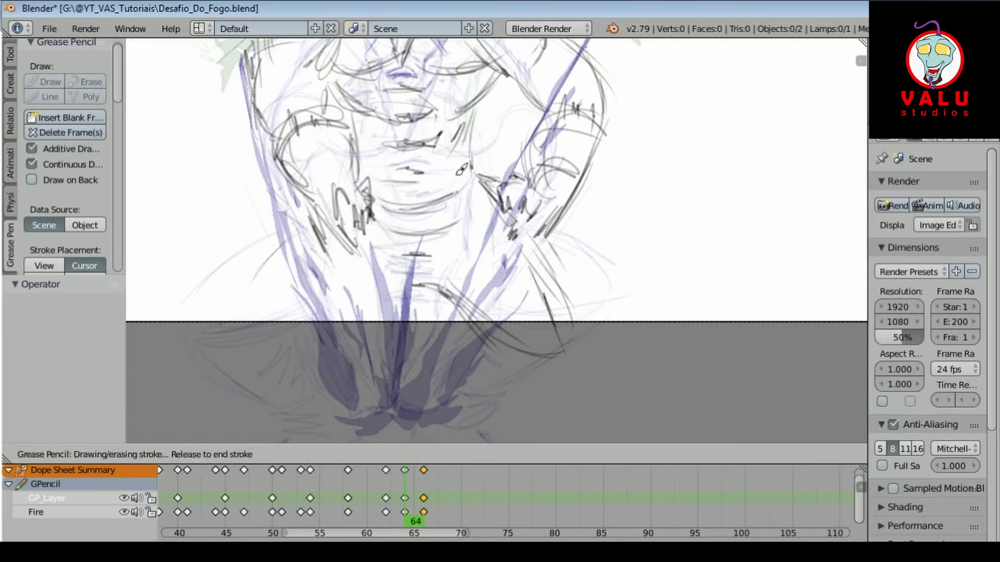
left_click_drag(421, 257, 452, 299)
left_click_drag(376, 262, 408, 246)
left_click_drag(271, 211, 206, 328)
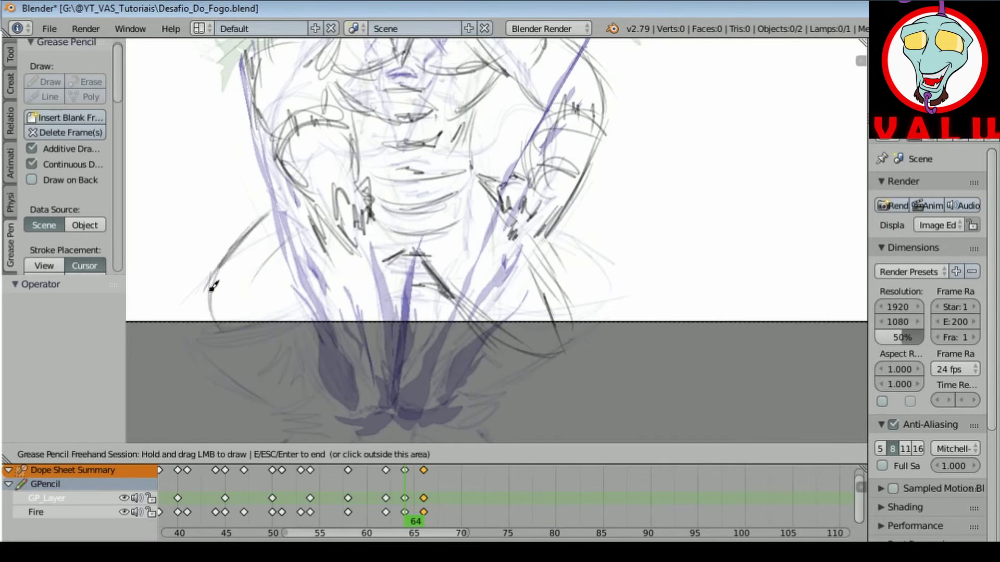
left_click_drag(224, 265, 277, 213)
Step: Add dark pencil strokes from the neck down into the flames below the figure
scroll(416, 230, "down", 3)
scroll(281, 392, "up", 3)
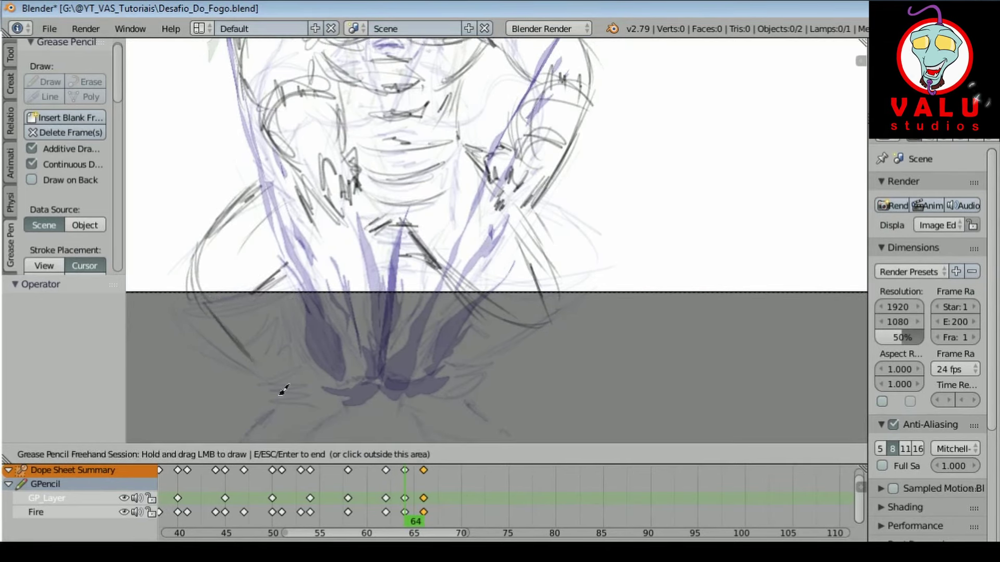
left_click_drag(270, 271, 320, 354)
left_click_drag(471, 287, 422, 365)
mouse_move(542, 255)
left_mouse_down()
mouse_move(479, 357)
mouse_move(437, 390)
left_mouse_up()
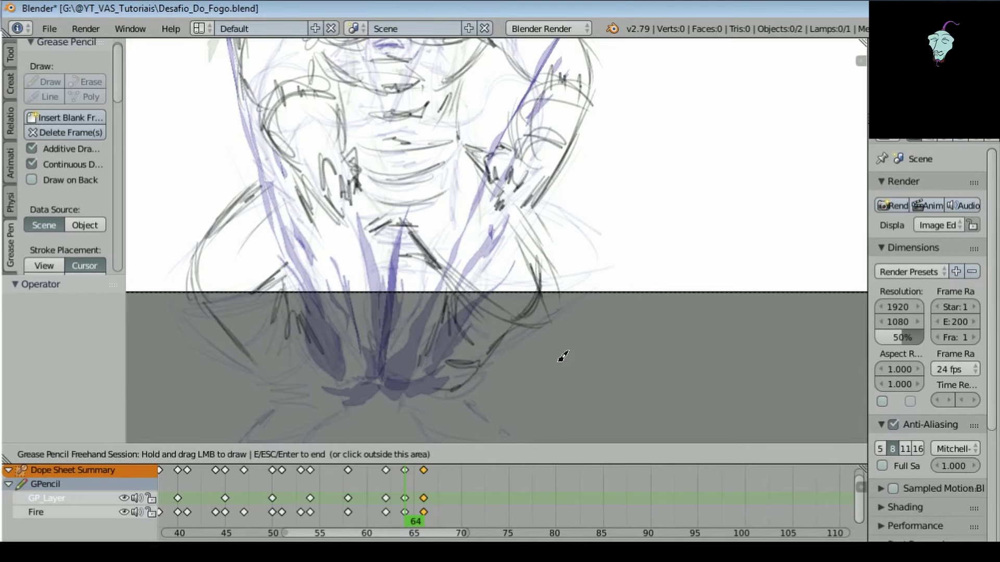
middle_click_drag(562, 357, 586, 274, "shift")
left_click_drag(461, 311, 526, 357)
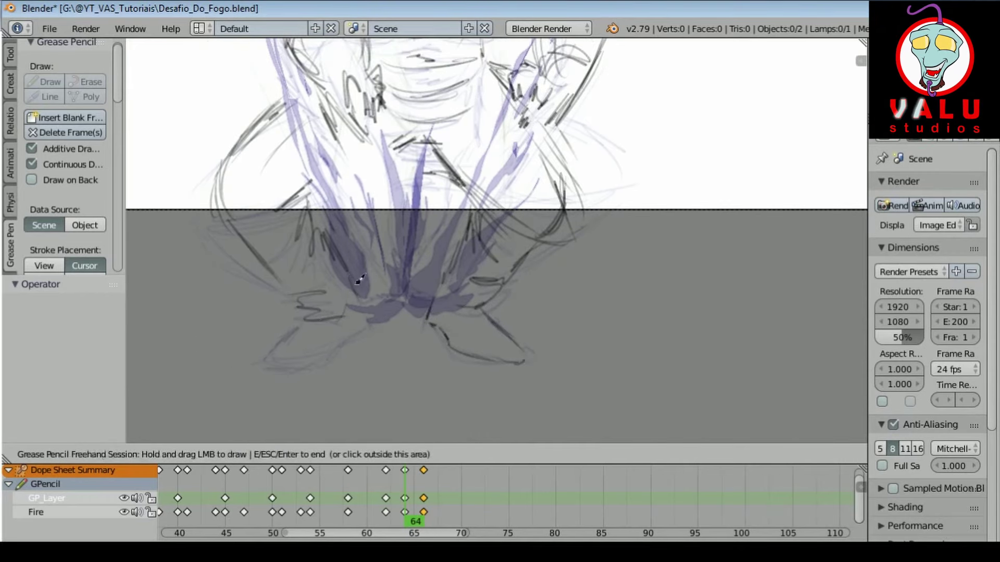
left_click_drag(273, 367, 361, 308)
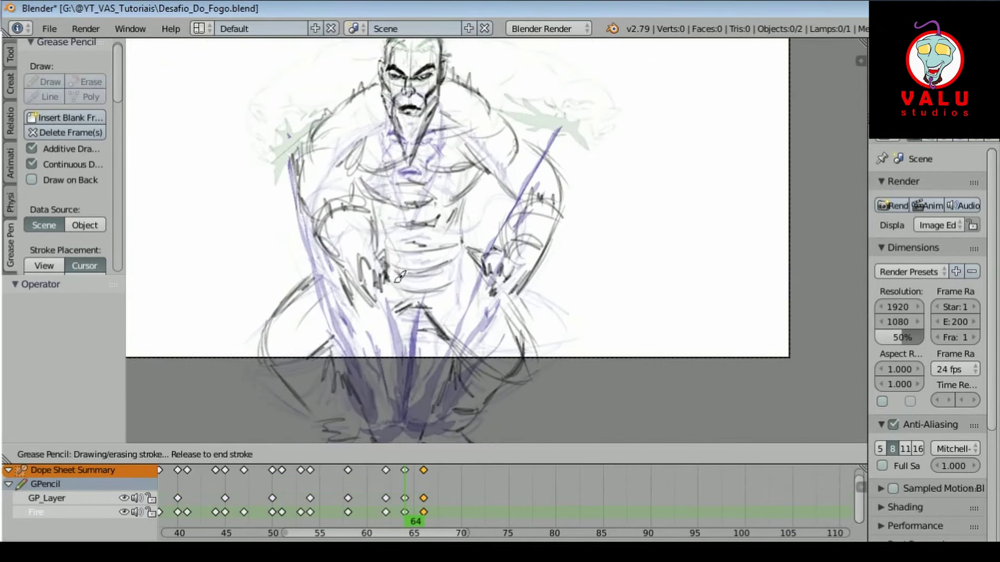
Step: Paint red flame strokes over the torso and the right arm
mouse_move(384, 224)
left_mouse_down()
mouse_move(386, 265)
mouse_move(337, 216)
left_mouse_up()
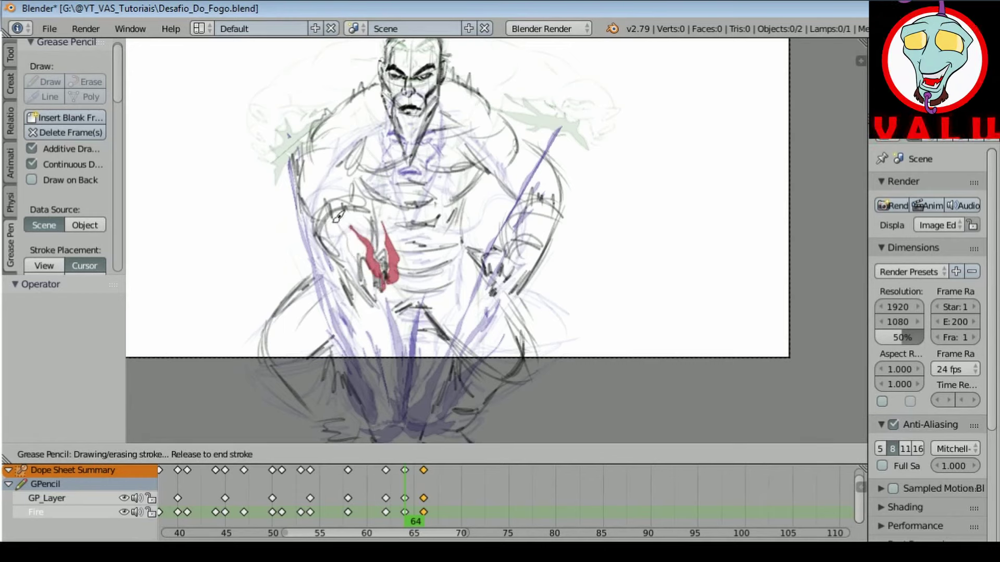
mouse_move(368, 292)
left_mouse_down()
mouse_move(331, 302)
mouse_move(312, 156)
left_mouse_up()
mouse_move(520, 185)
left_mouse_down()
mouse_move(479, 266)
mouse_move(502, 281)
mouse_move(500, 301)
left_mouse_up()
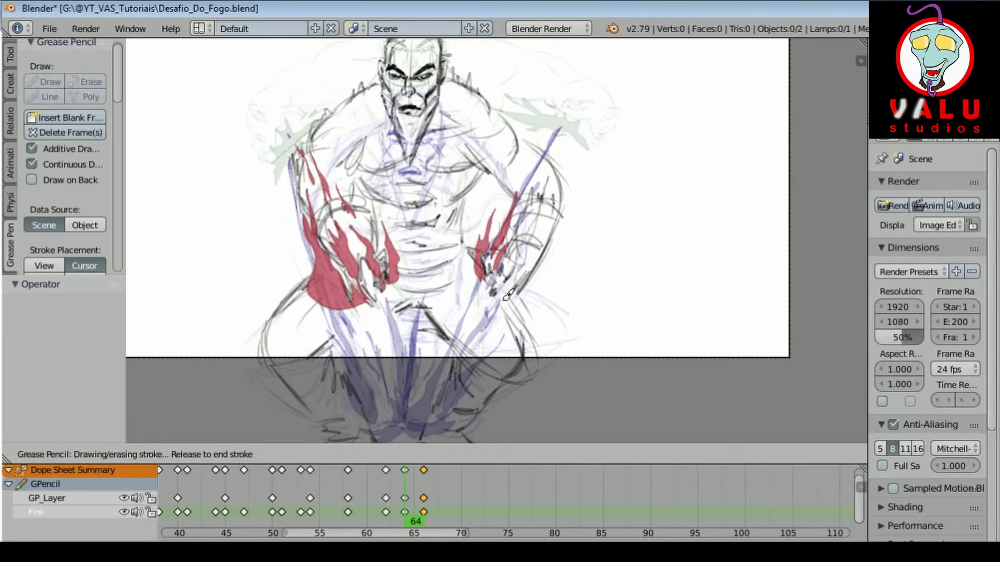
left_click_drag(552, 212, 529, 263)
key("Escape")
middle_click_drag(490, 120, 487, 323, "shift")
Step: Select the face strokes, lower them slightly, and deselect everything
scroll(486, 324, "up", 3)
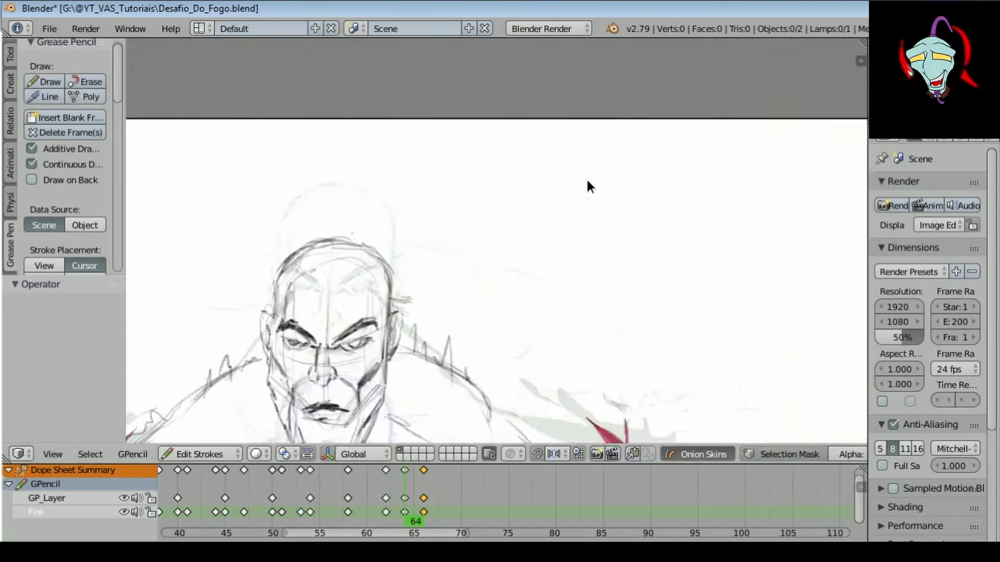
scroll(585, 177, "up", 2)
middle_click_drag(520, 253, 465, 243, "shift")
key("a")
key("g")
left_click(465, 255)
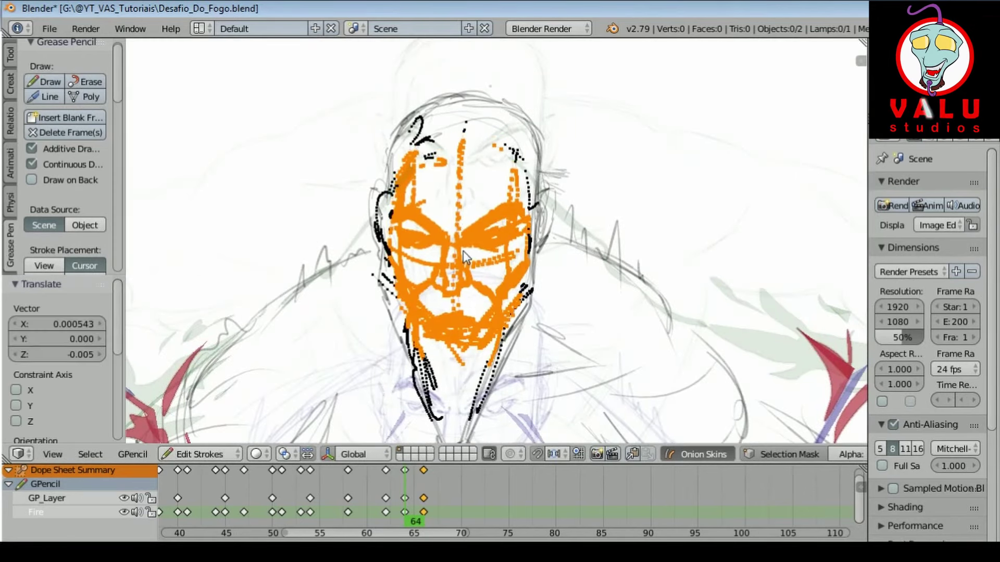
key("a")
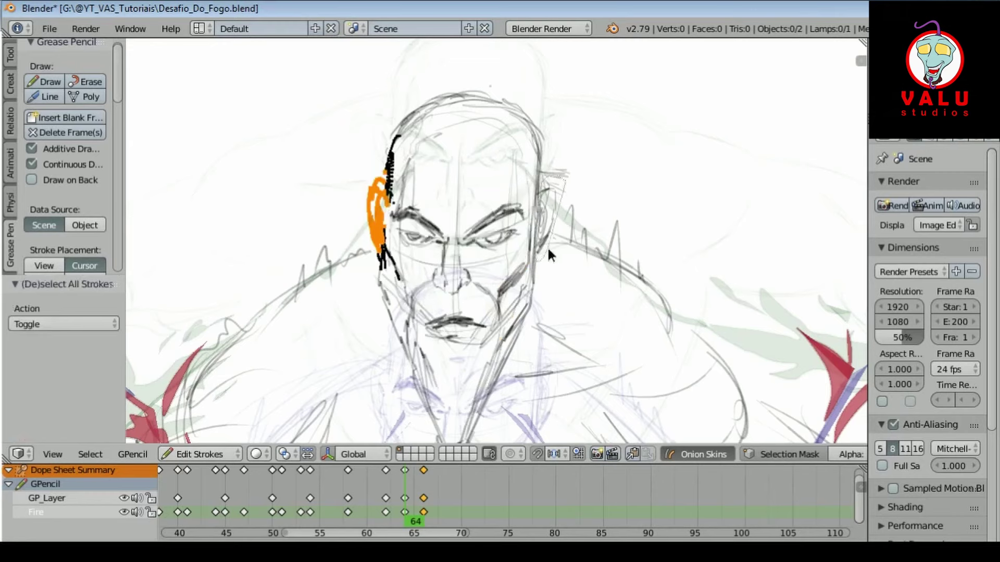
key("a")
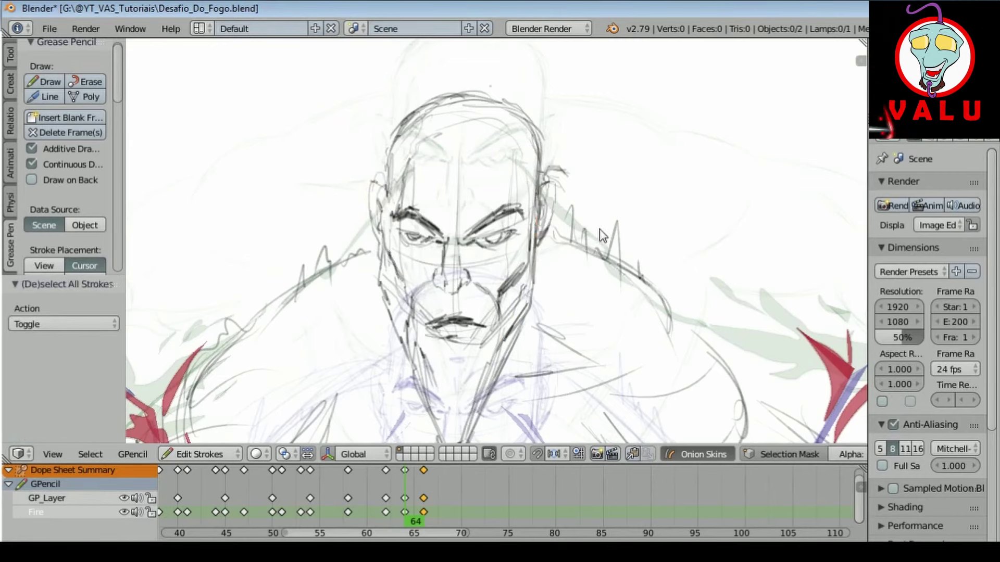
key("a")
Step: Zoom out and step back to frame 60
scroll(458, 320, "down", 2)
scroll(564, 248, "down", 1)
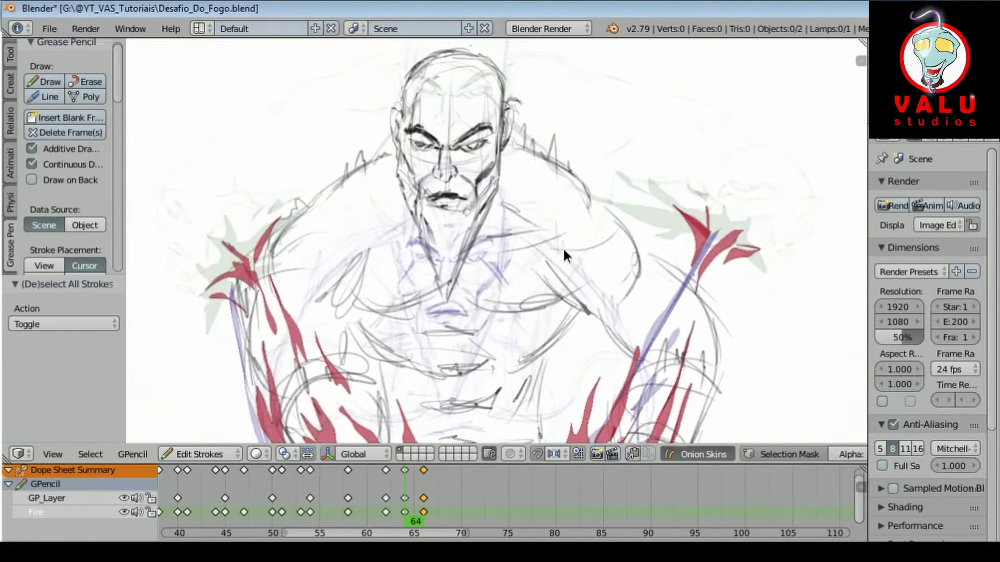
scroll(654, 361, "down", 3)
scroll(654, 360, "down", 1)
key("Left")
key("Left")
key("Left")
Step: Lasso-select the right arm's strokes, then rotate and move them into the new pose
left_click_drag(717, 200, 513, 88, "ctrl")
left_click_drag(525, 83, 500, 107, "ctrl")
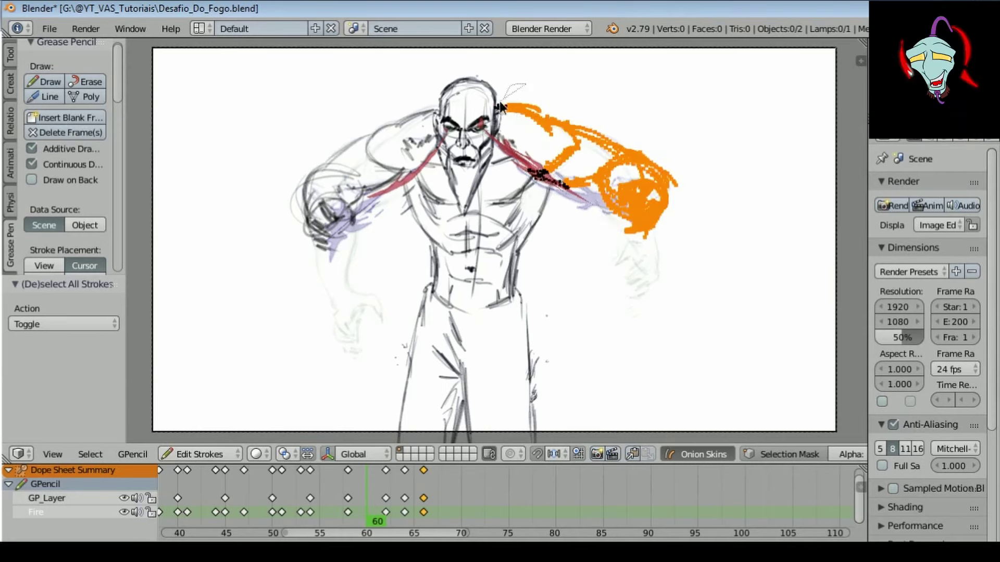
key("r")
left_click(641, 133)
key("g")
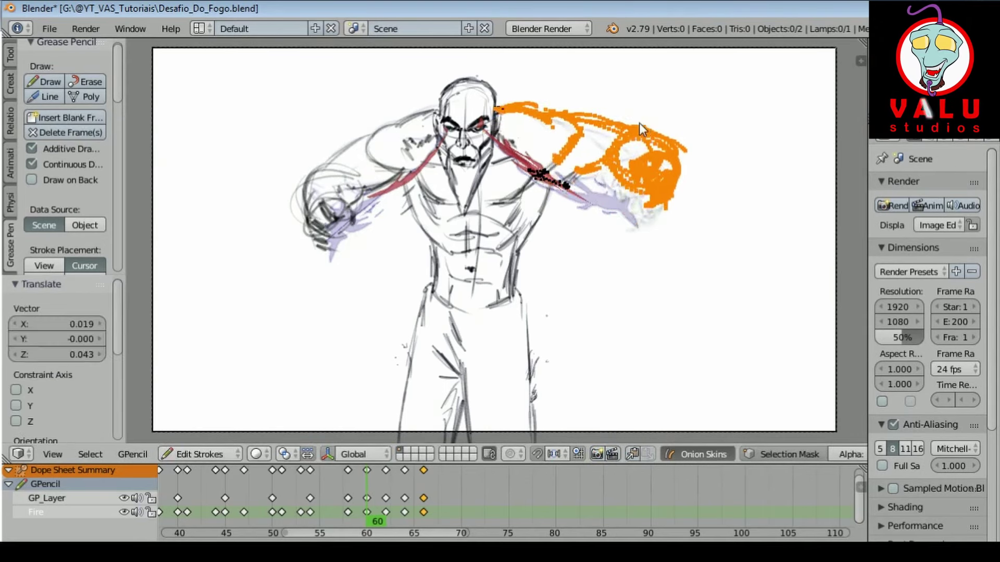
key("a")
Step: Reposition the left arm's strokes with a slight rotation and move
left_click_drag(356, 78, 368, 215, "ctrl")
left_click_drag(418, 164, 396, 107, "ctrl")
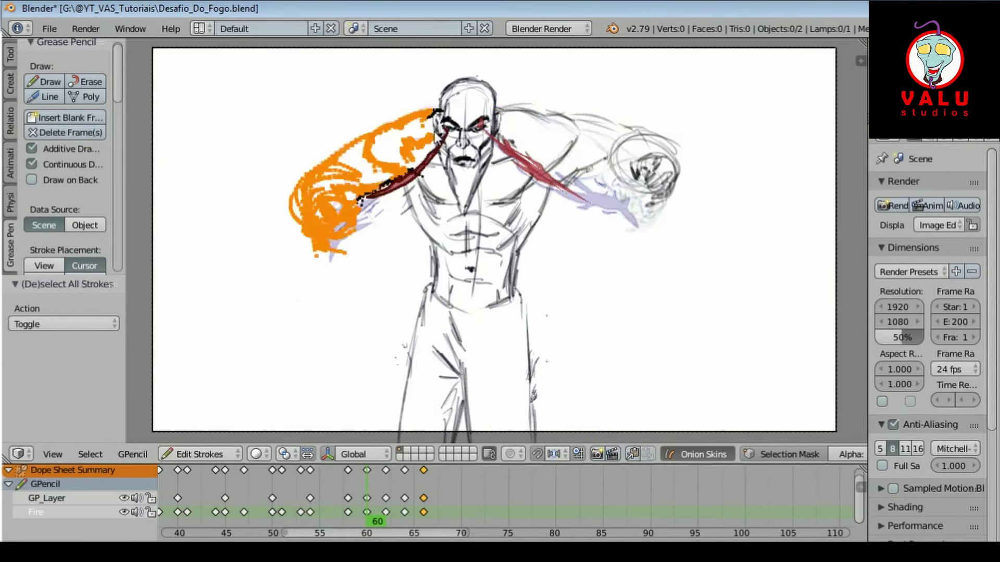
key("g")
left_click(425, 159)
key("r")
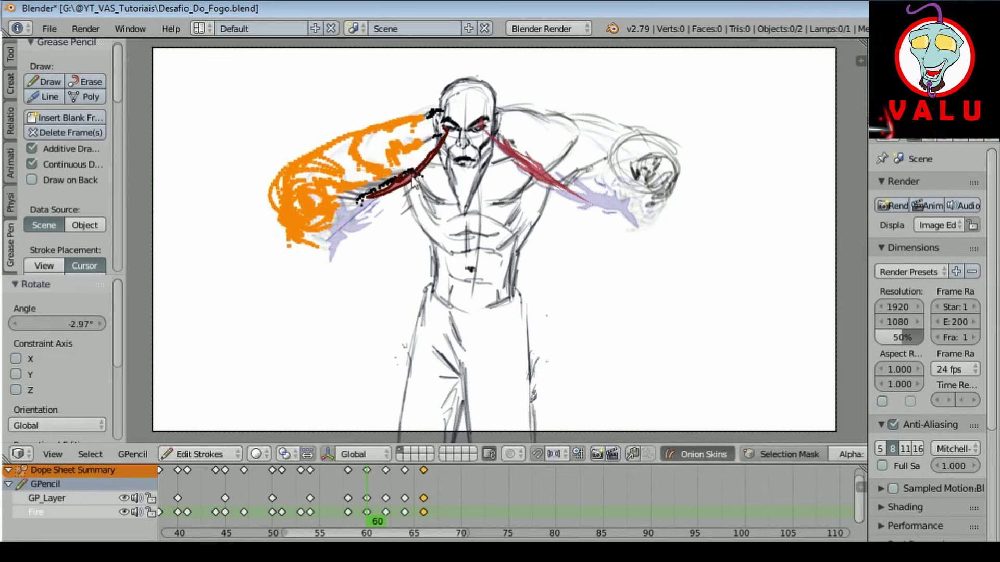
key("g")
left_click(420, 176)
key("a")
Step: Draw a red stroke along the left arm and delay later keyframes by three frames
left_click_drag(387, 511, 355, 516)
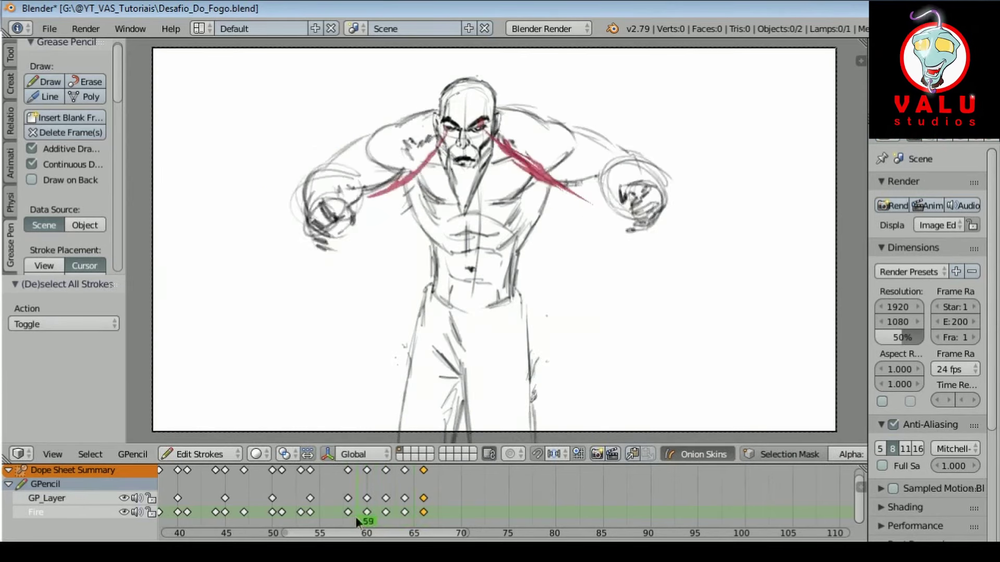
left_click_drag(327, 217, 406, 180)
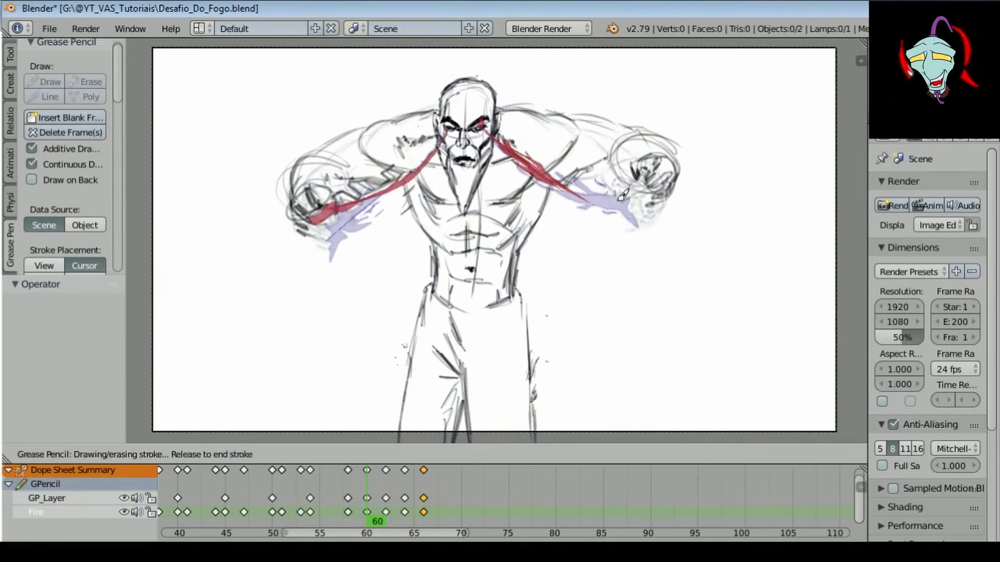
key("Escape")
left_click(357, 517)
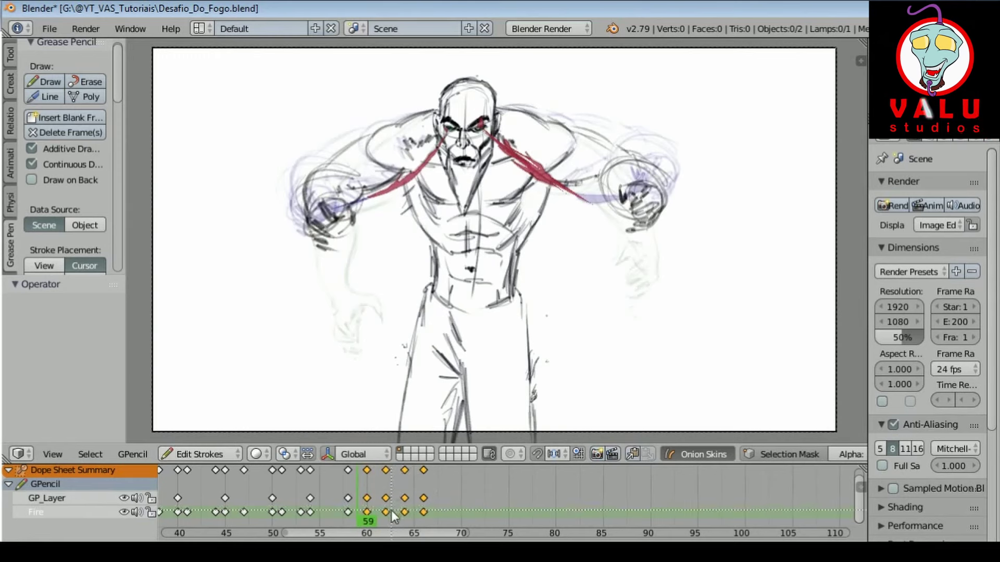
left_click_drag(411, 512, 440, 511)
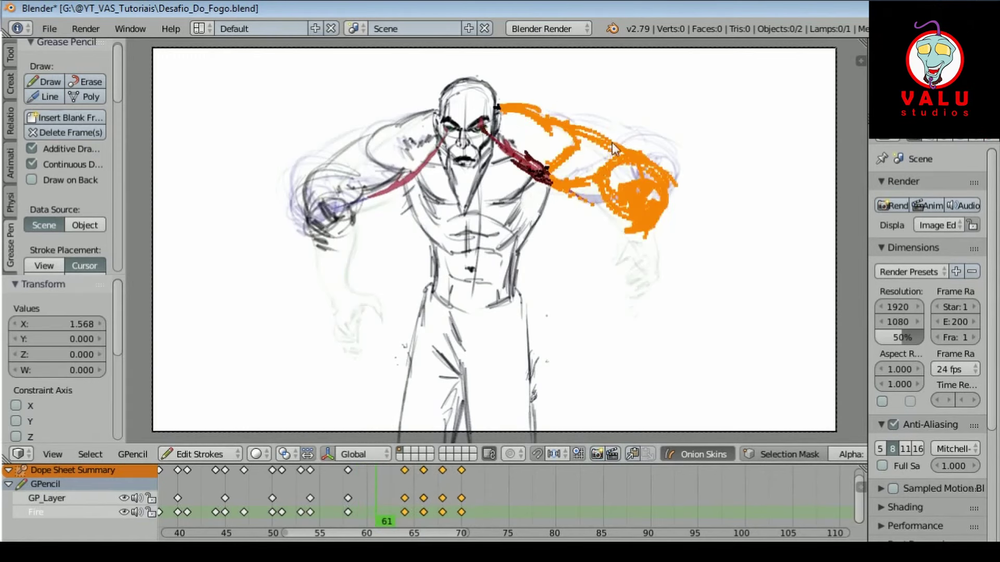
Step: Rotate and move the right arm's fire strokes to sit above the arm
key("r")
left_click(564, 189)
key("r")
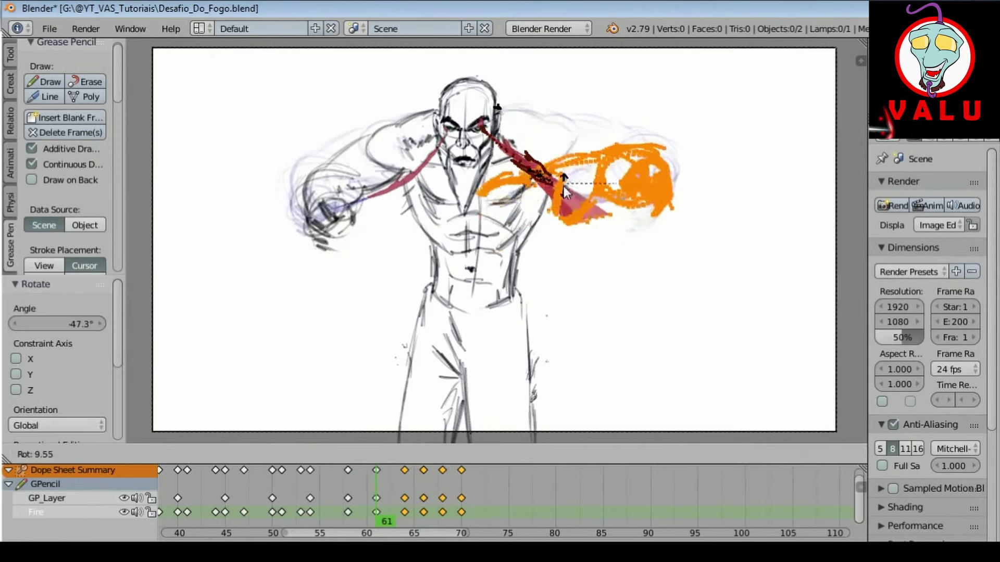
key("g")
left_click(594, 109)
key("r")
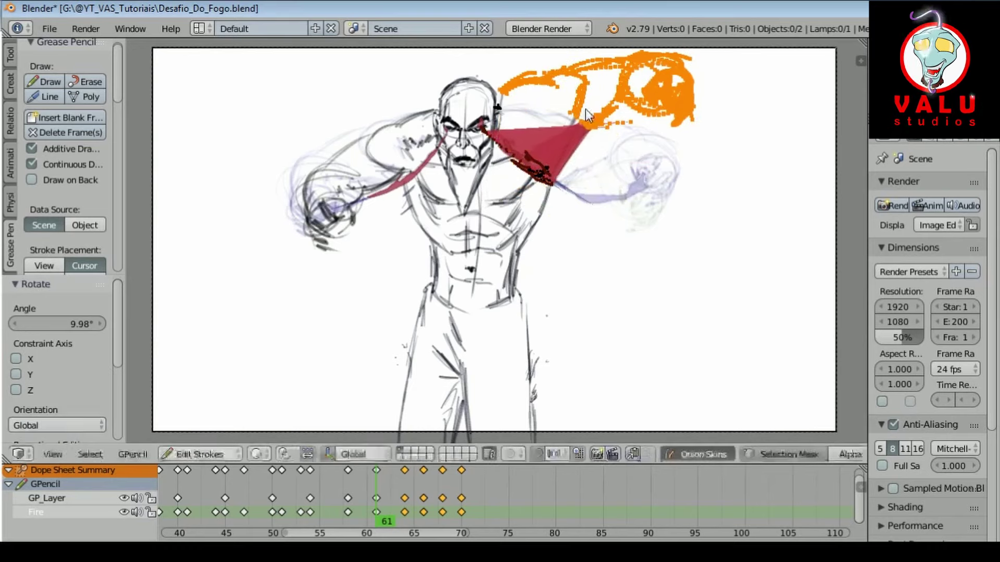
key("g")
left_click(587, 147)
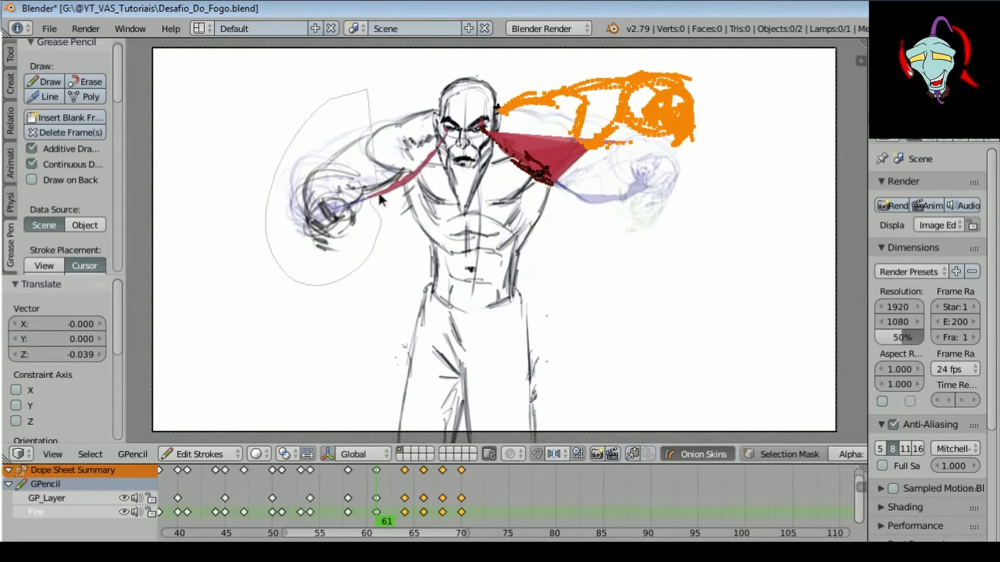
Step: Rotate the fire strokes 5.05°, then rotate the left arm's fire and move it up-left
key("r")
left_click(415, 133)
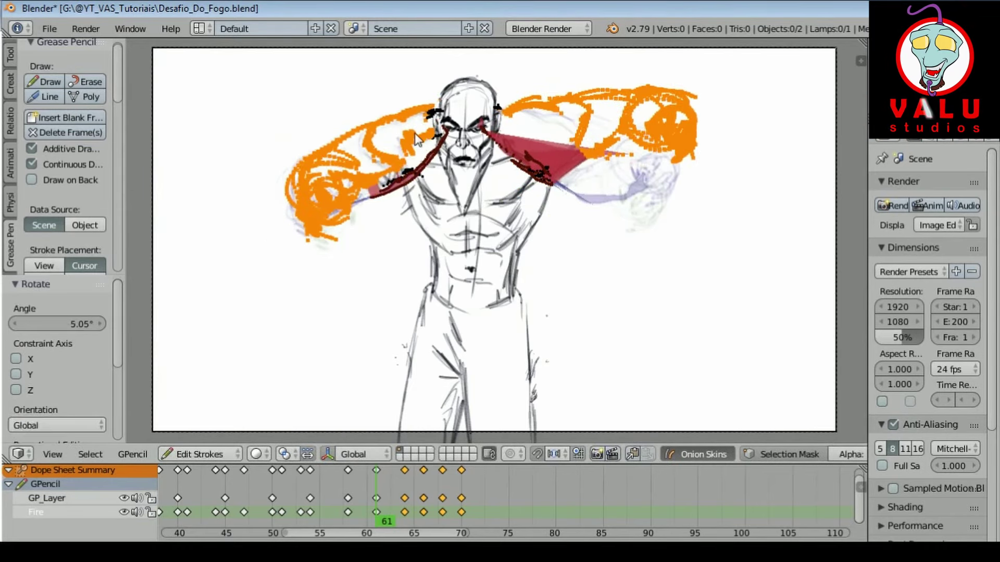
key("a")
left_click_drag(416, 162, 419, 166, "ctrl")
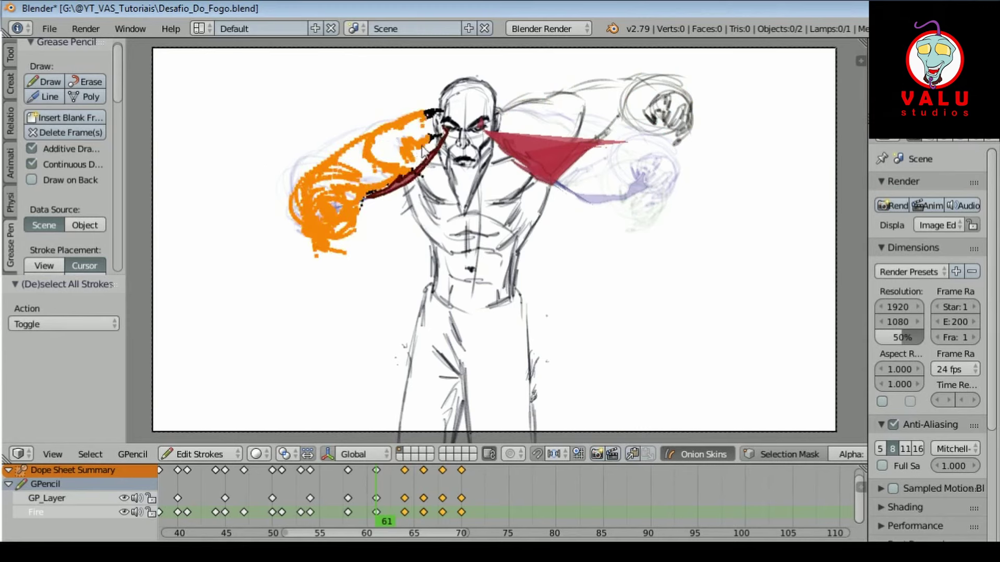
key("r")
left_click(422, 192)
key("g")
left_click(384, 197)
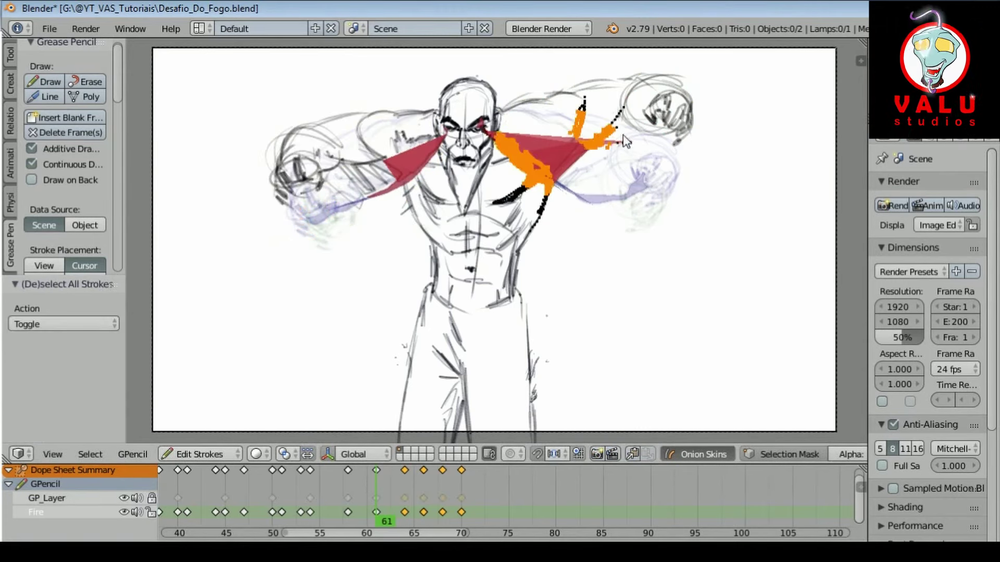
Step: Delete the red fill beside the face and draw a red stroke from hand to face
key("x")
left_click(441, 164)
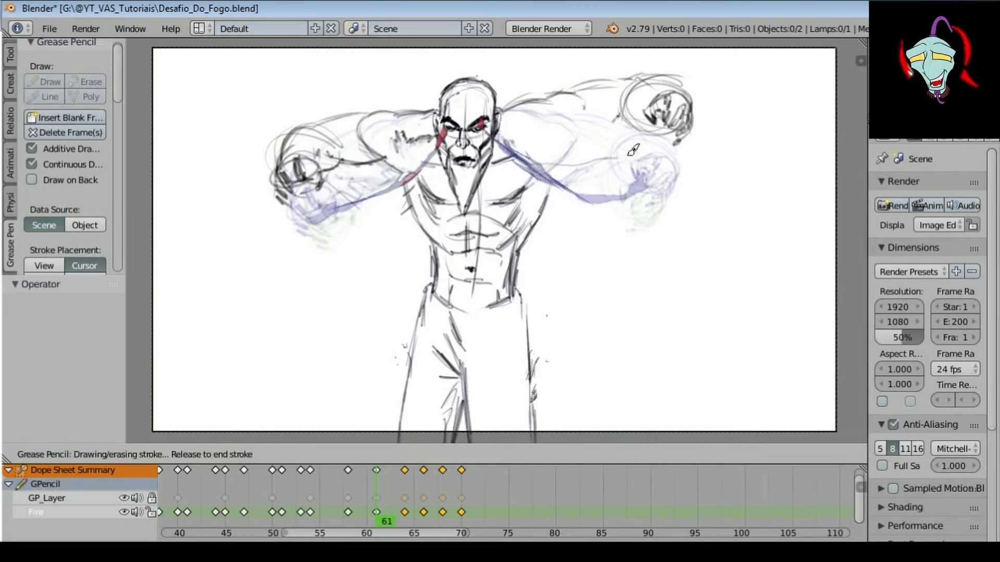
mouse_move(656, 128)
left_mouse_down()
mouse_move(641, 143)
mouse_move(499, 138)
left_mouse_up()
left_click_drag(338, 182, 255, 180)
key("Escape")
Step: Move the frame-61 keyframes back to frame 59 and shift the whole drawing
left_click(376, 503)
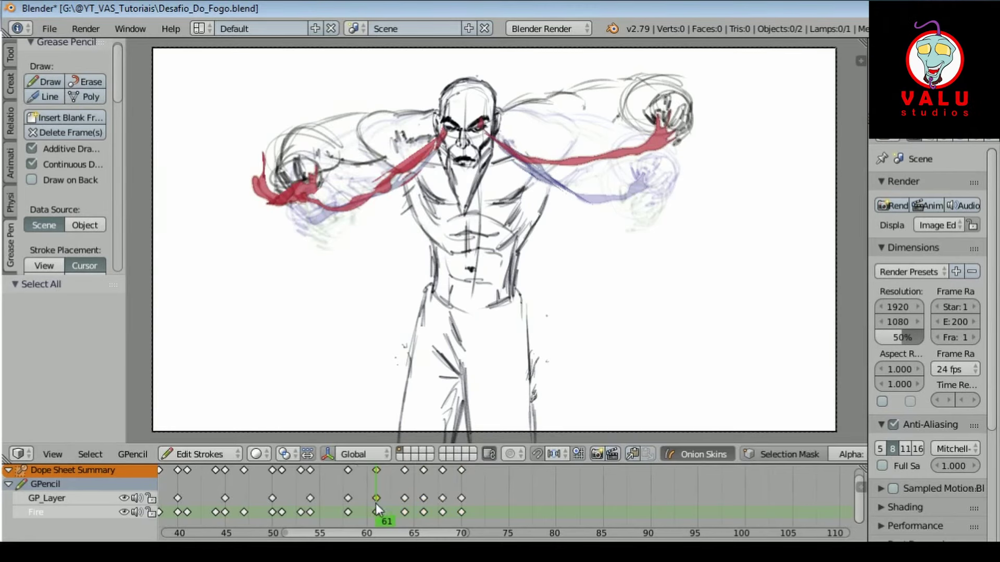
left_click_drag(376, 503, 357, 503)
key("a")
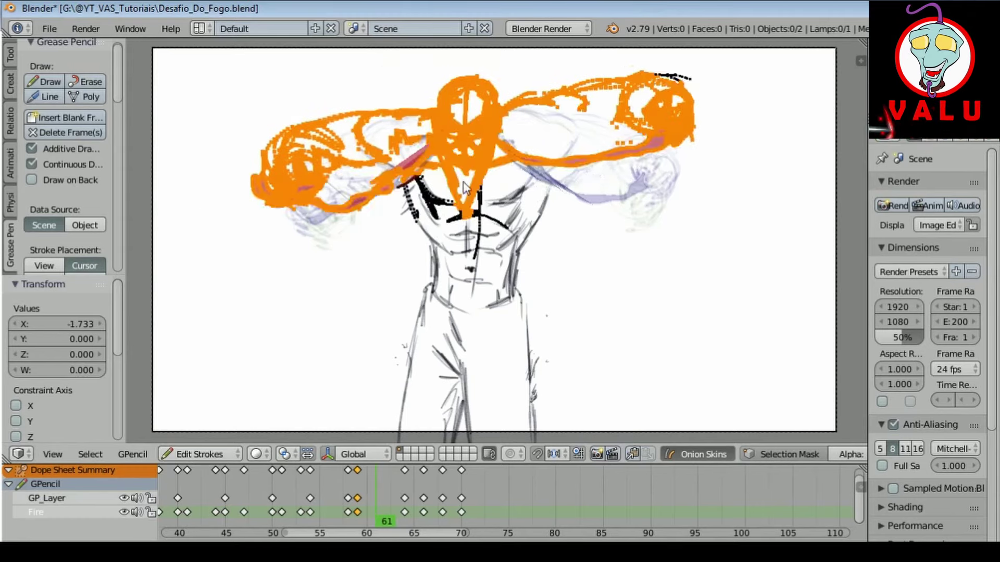
key("g")
left_click(479, 237)
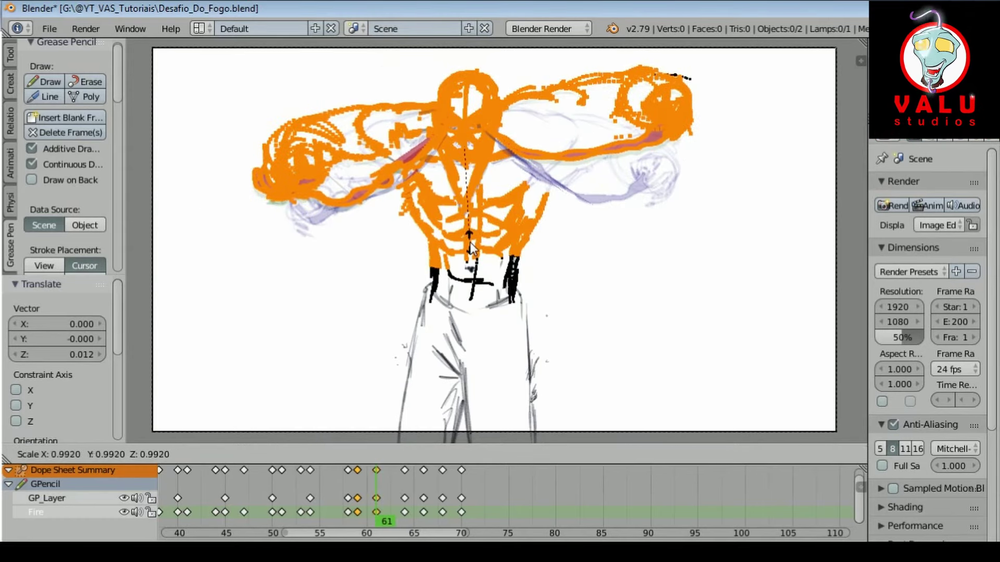
key("a")
Step: Draw red fire strokes trailing along the right arm
left_click(555, 156)
left_click_drag(555, 157, 573, 131)
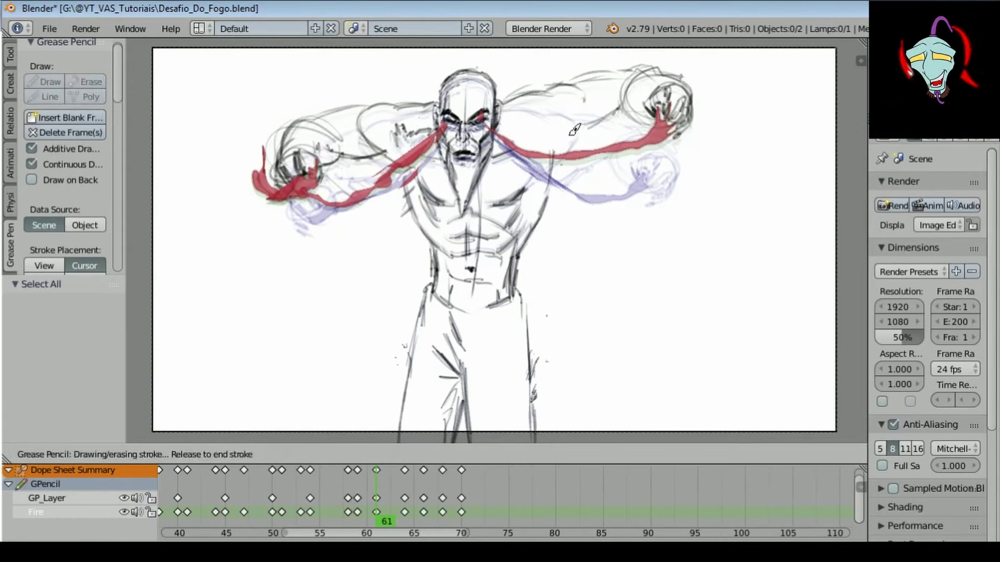
mouse_move(545, 82)
left_mouse_down()
mouse_move(574, 134)
mouse_move(552, 126)
left_mouse_up()
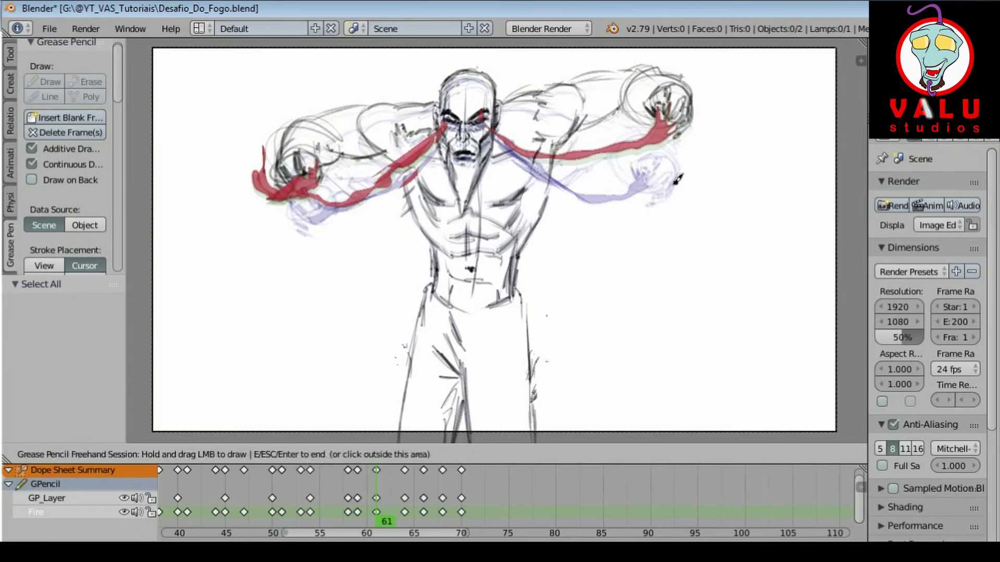
mouse_move(544, 195)
left_mouse_down()
mouse_move(578, 123)
mouse_move(641, 102)
left_mouse_up()
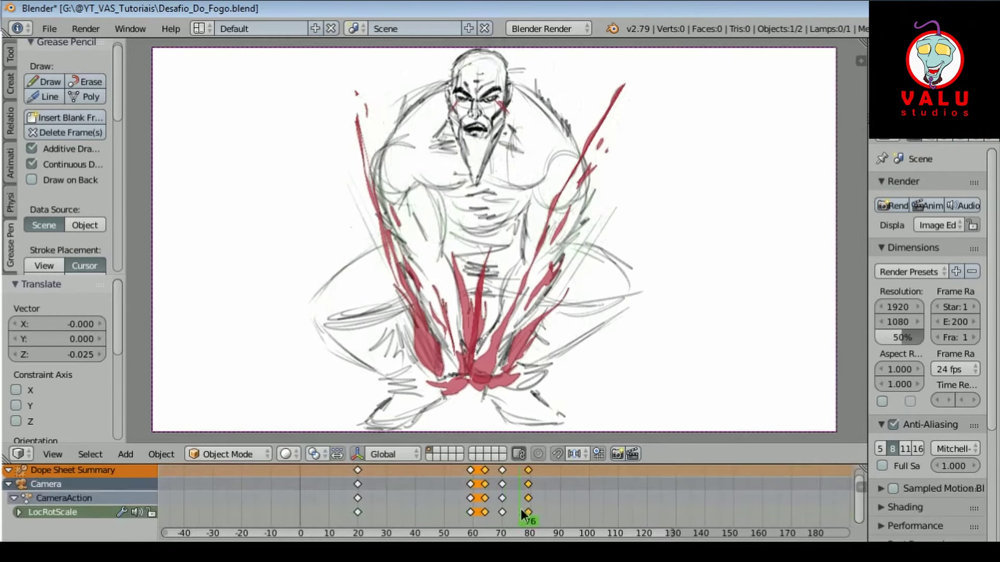
Step: At frame 120, pull the camera far back along Y and play back the motion
left_click(659, 518)
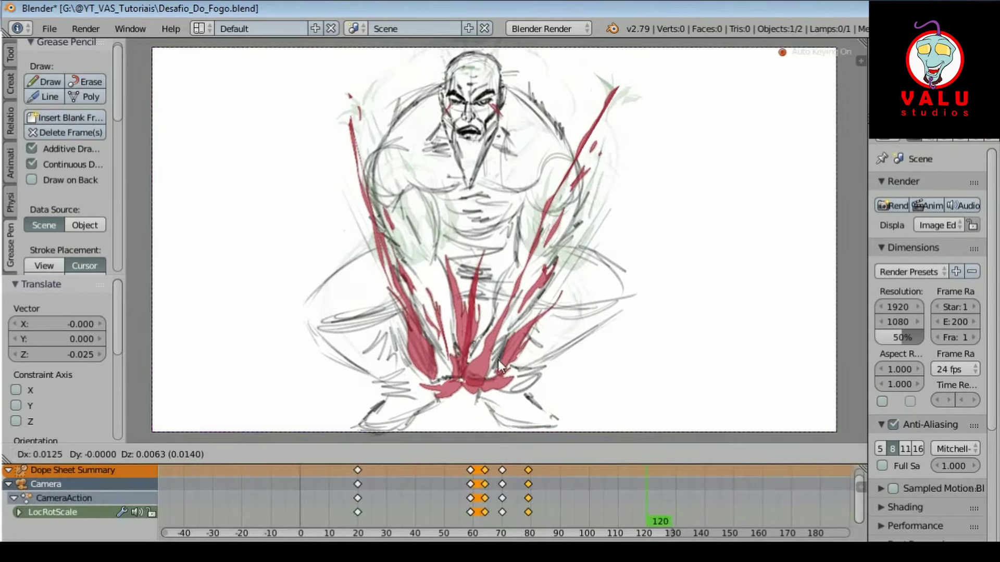
key("g")
key("y")
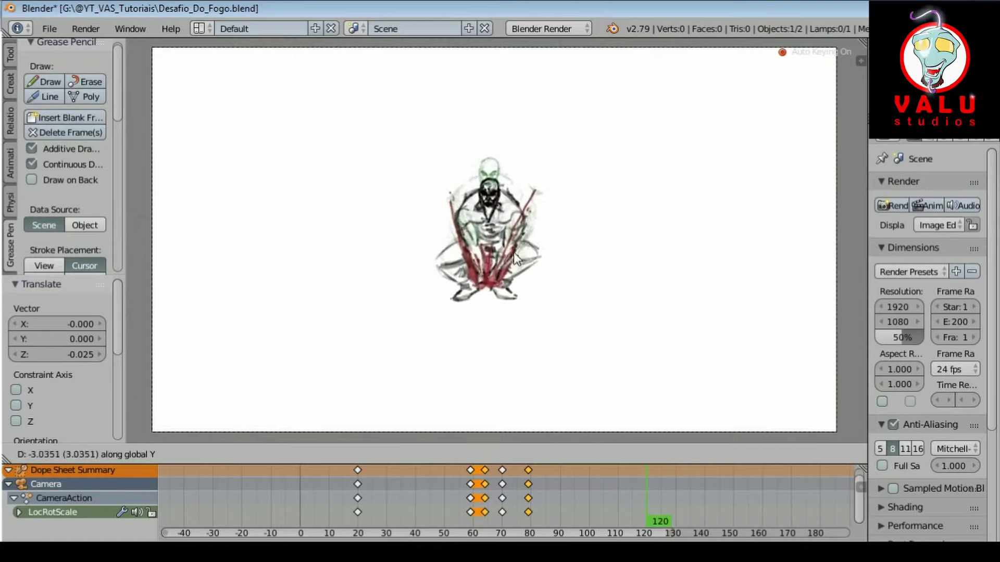
left_click(527, 229)
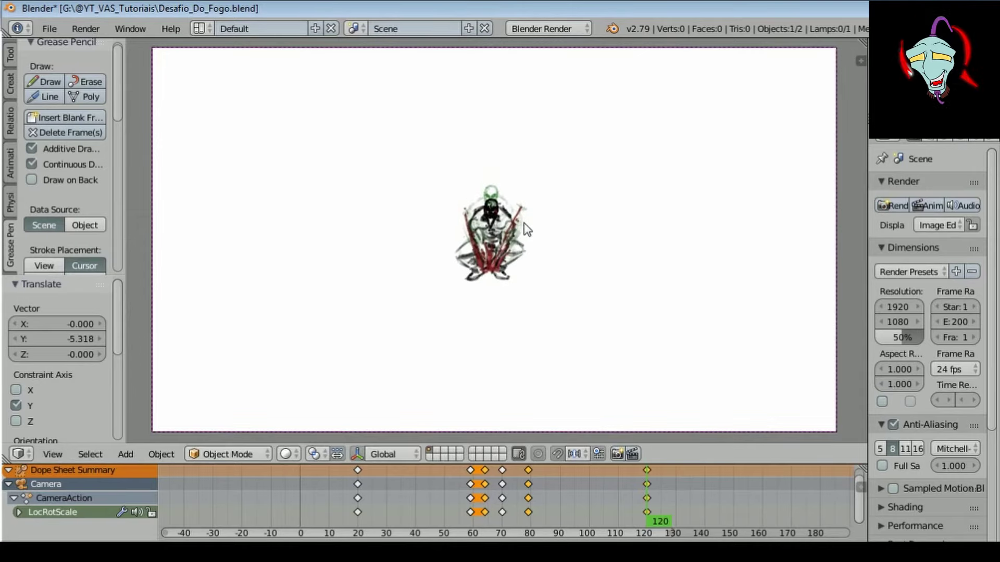
left_click_drag(510, 516, 671, 517)
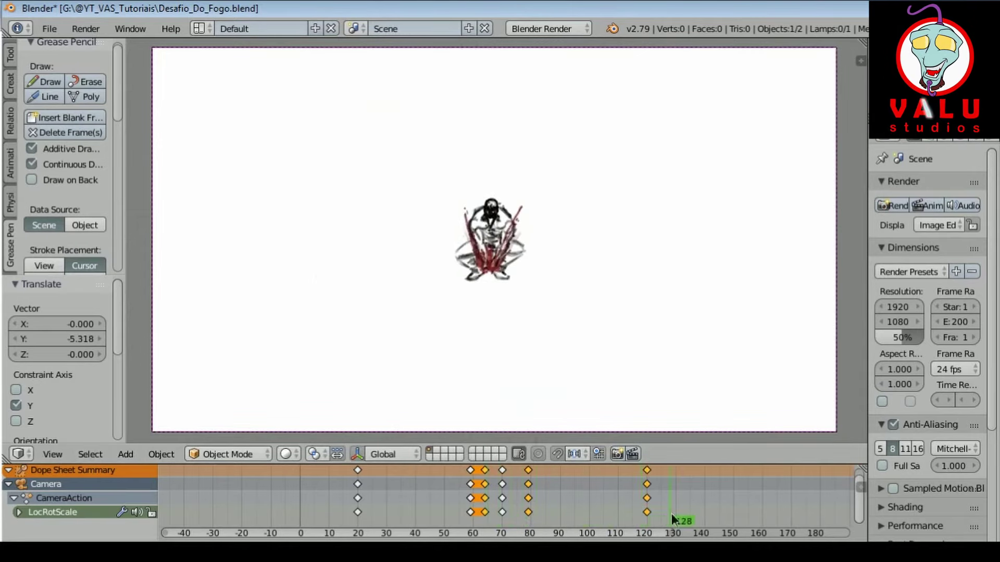
left_click(380, 518)
key("alt+a")
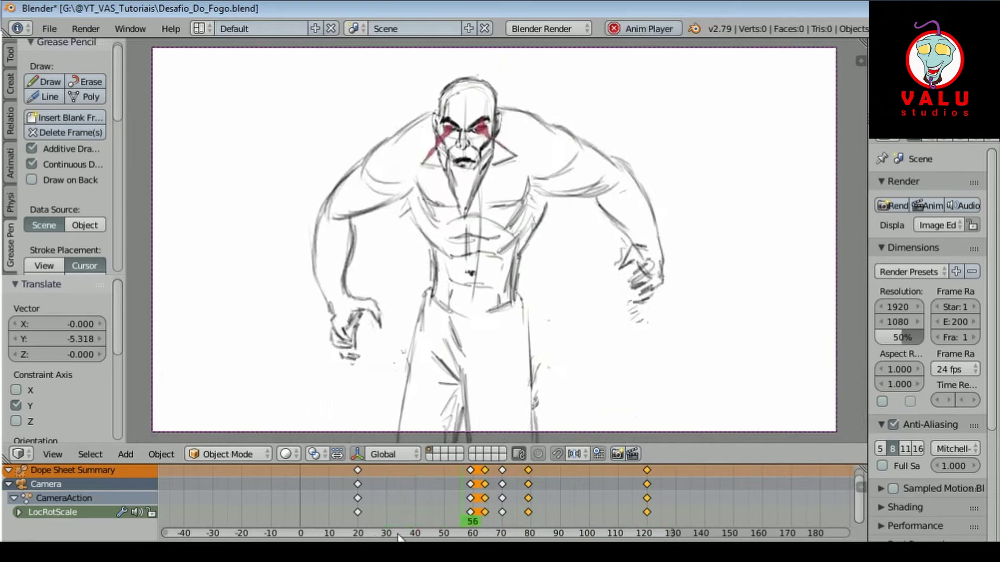
key("alt+a")
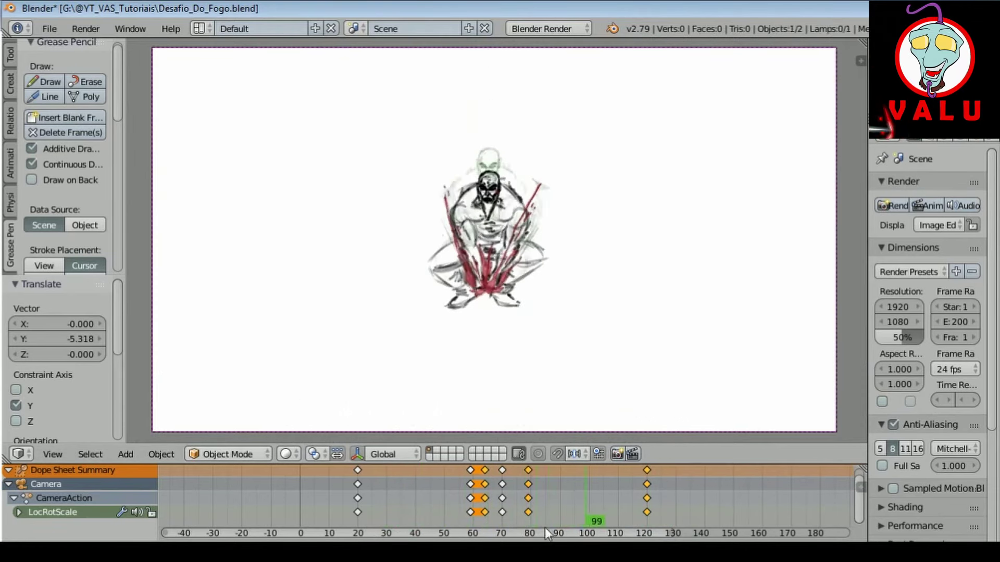
Step: Shift the camera's frame-80 keys to about frame 77
left_click_drag(545, 527, 543, 513)
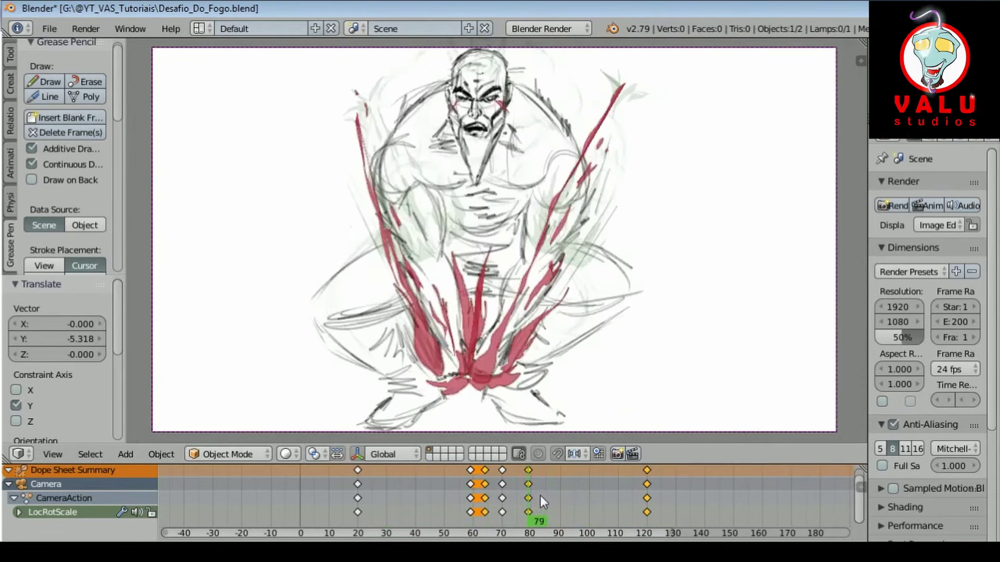
key("a")
mouse_move(526, 521)
left_mouse_down("ctrl")
mouse_move(533, 492)
mouse_move(508, 516)
mouse_move(529, 513)
left_mouse_up("ctrl")
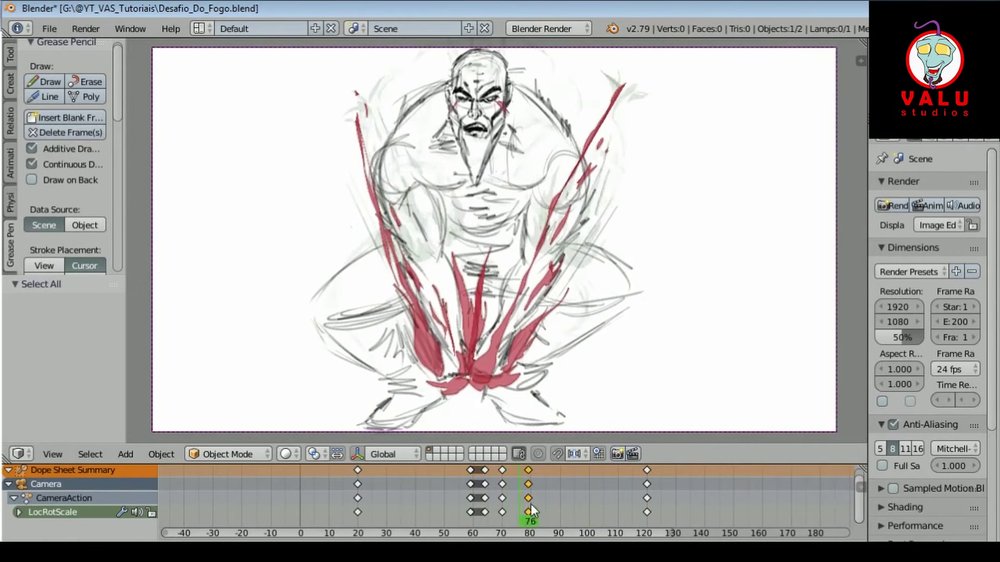
key("g")
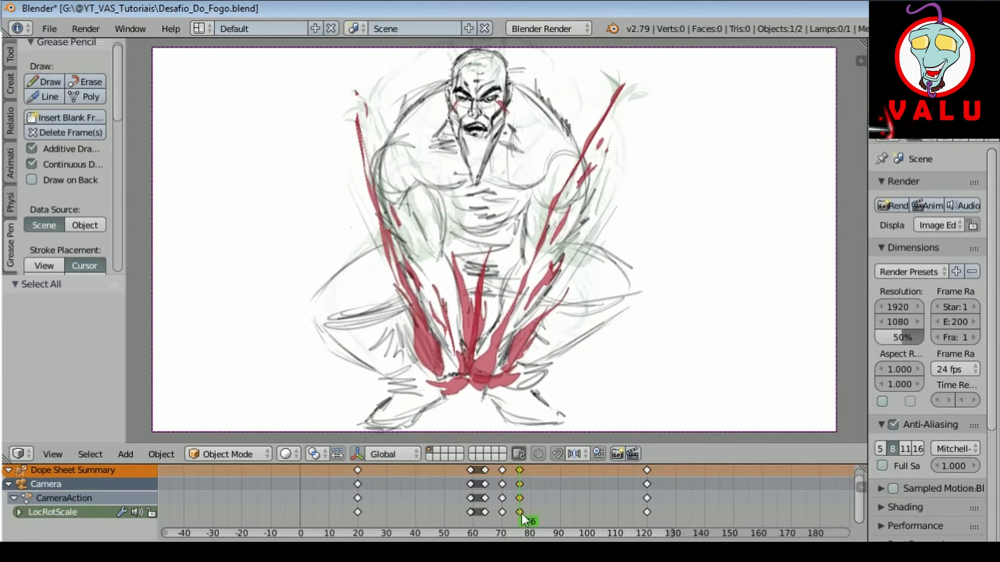
left_click(521, 513)
mouse_move(516, 521)
left_mouse_down()
mouse_move(539, 520)
mouse_move(492, 526)
mouse_move(520, 527)
mouse_move(498, 531)
left_mouse_up()
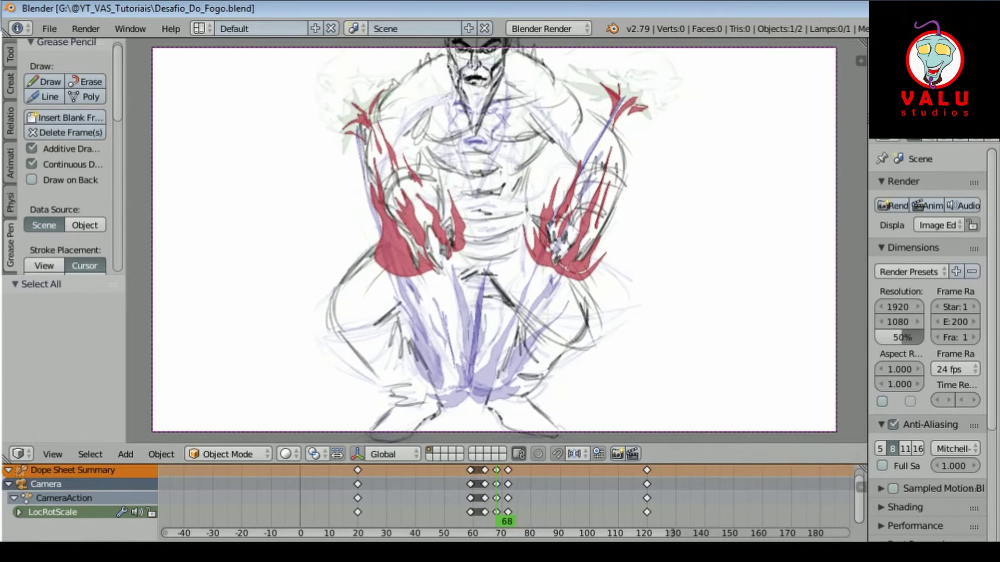
Step: Switch the Dope Sheet to Grease Pencil mode and start a red blob at the fire's base
left_click(291, 542)
left_click(306, 483)
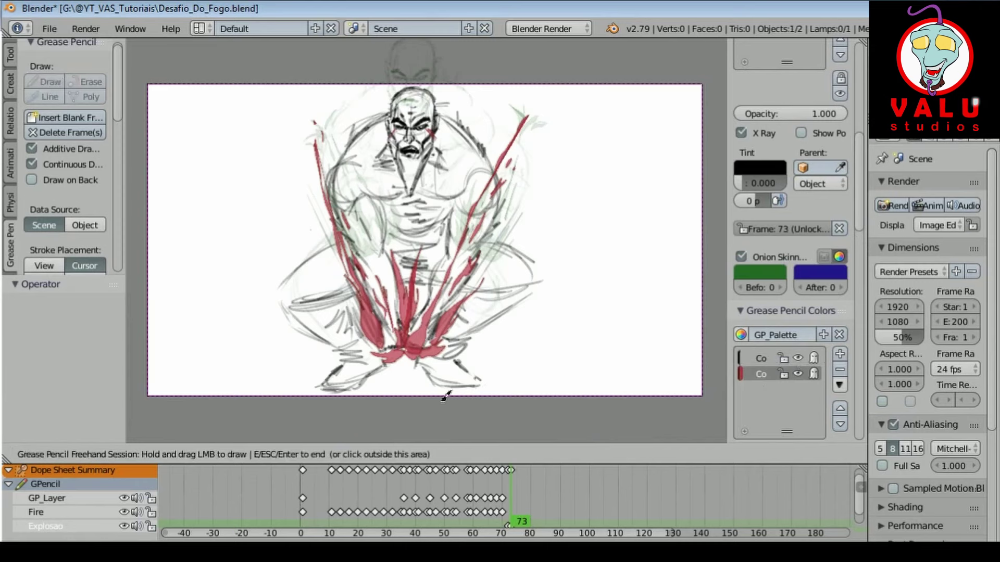
mouse_move(469, 349)
left_mouse_down()
mouse_move(447, 359)
mouse_move(633, 220)
left_mouse_up()
Step: On frame 75, draw red flames around the fire's base and four streaks shooting up-right
key("Right")
key("Right")
left_click_drag(469, 359, 532, 165)
left_click_drag(417, 333, 409, 156)
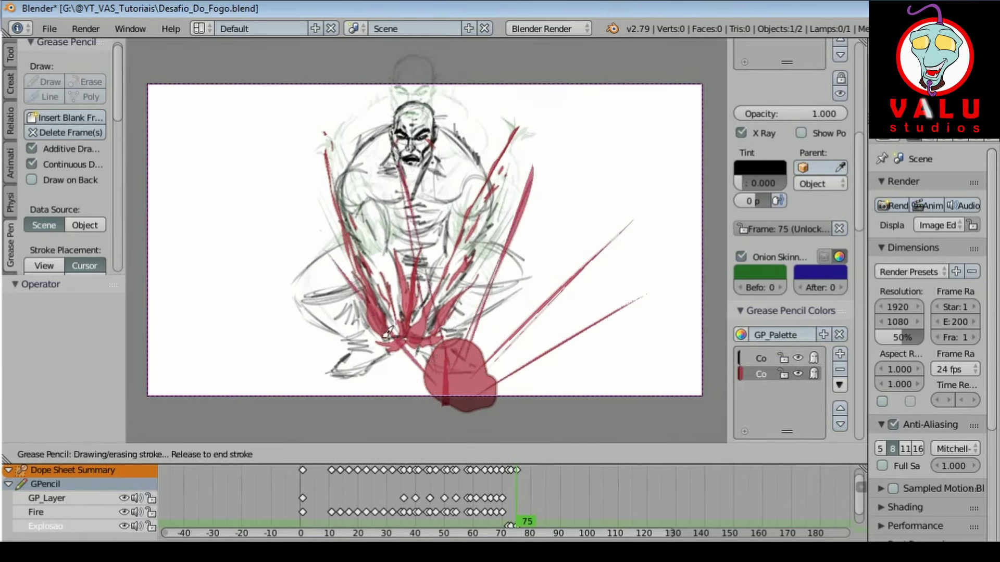
mouse_move(383, 323)
left_mouse_down()
mouse_move(416, 406)
mouse_move(409, 334)
left_mouse_up()
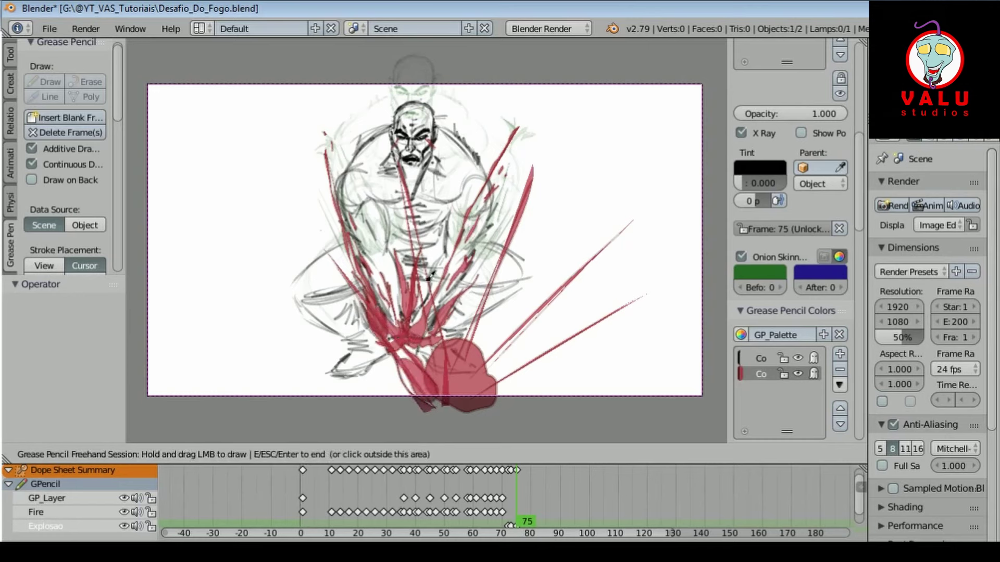
left_click_drag(511, 230, 462, 371)
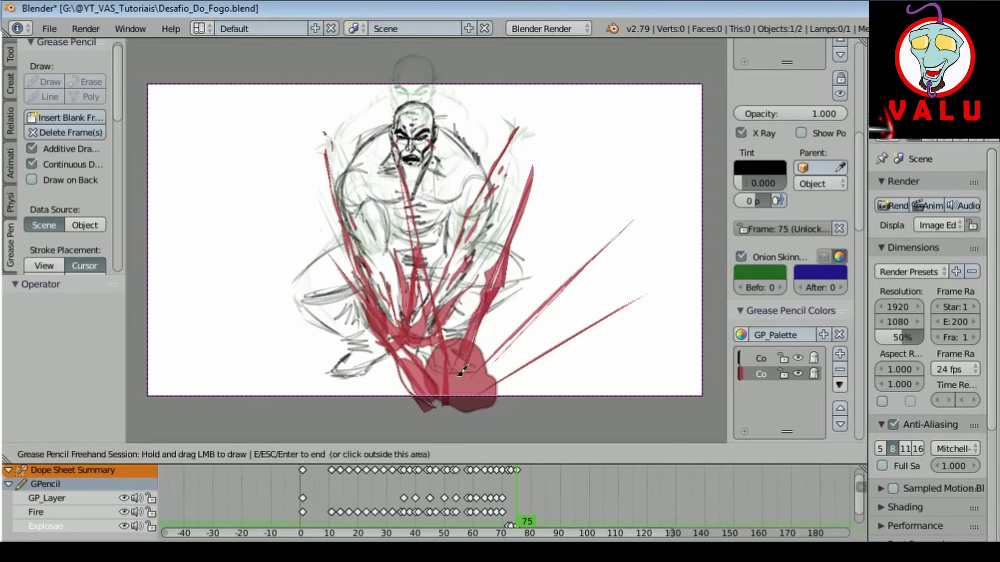
left_click_drag(502, 337, 578, 282)
left_click_drag(475, 393, 607, 250)
left_click_drag(469, 376, 629, 303)
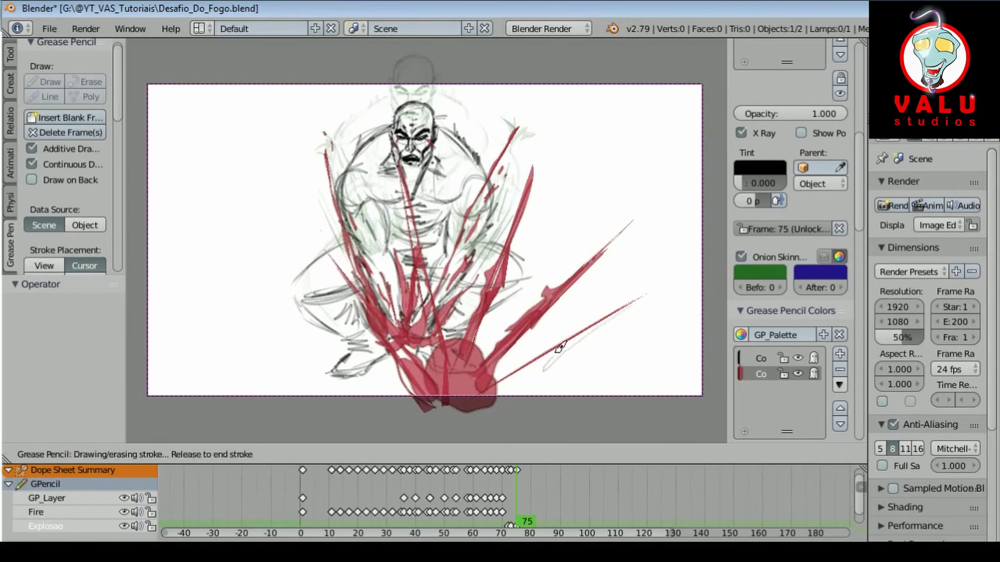
left_click_drag(473, 398, 630, 307)
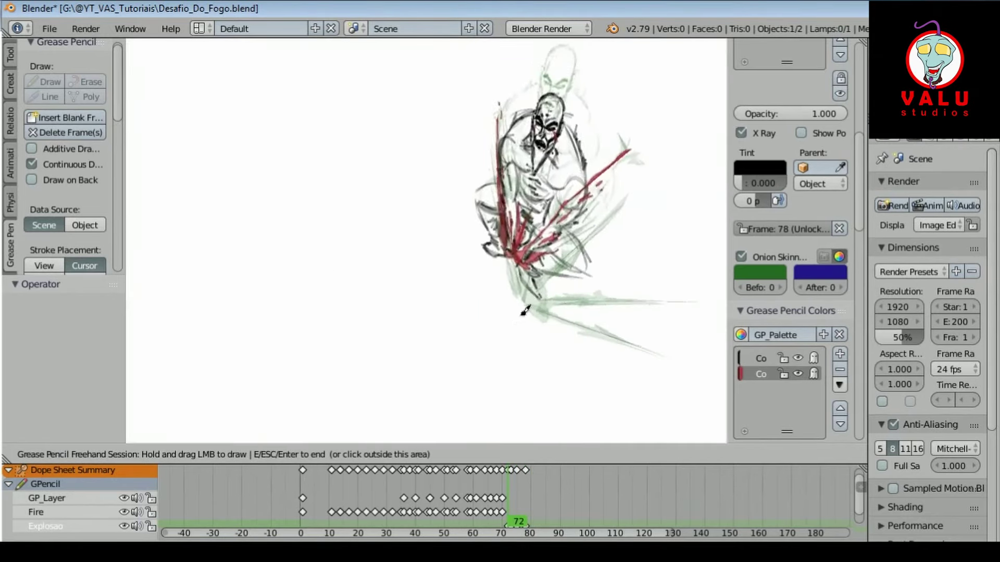
Step: Orbit to check the explosion strokes, then end the drawing session
middle_click_drag(525, 309, 469, 257)
middle_click_drag(495, 299, 522, 324)
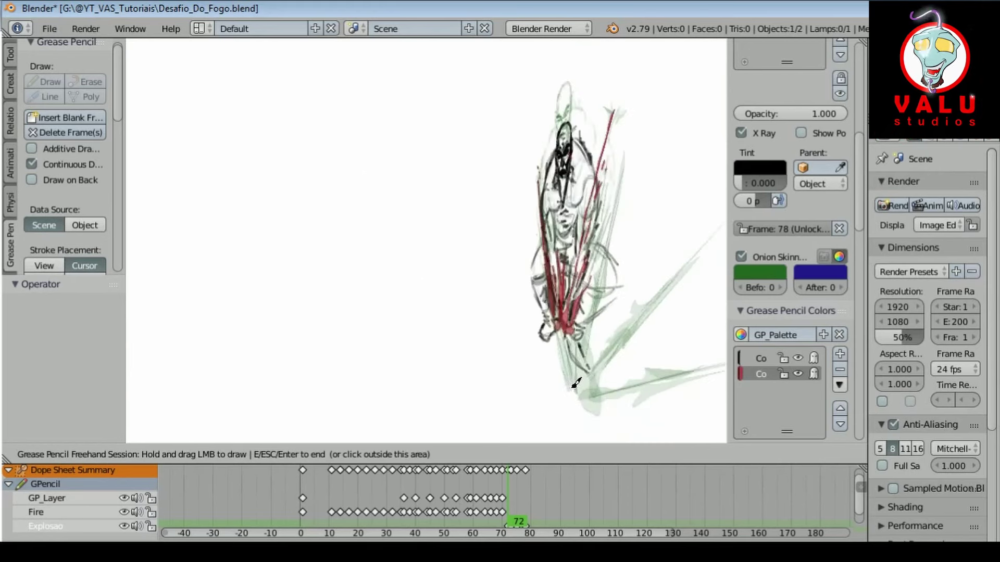
middle_click_drag(576, 382, 557, 346)
left_click(845, 285)
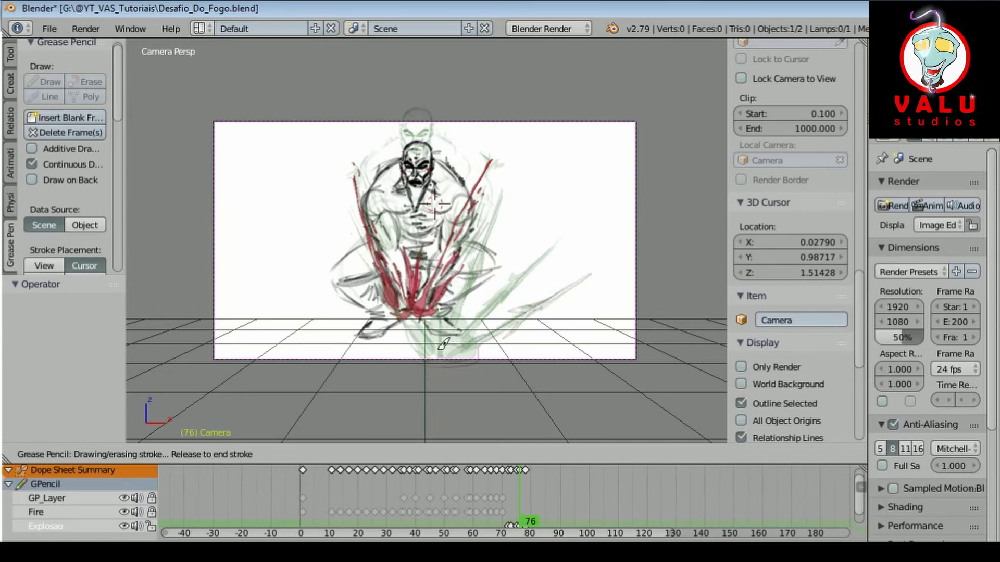
Step: Draw red flames fanning up and left from the fire's base
left_click_drag(443, 346, 588, 275)
left_click_drag(443, 354, 577, 221)
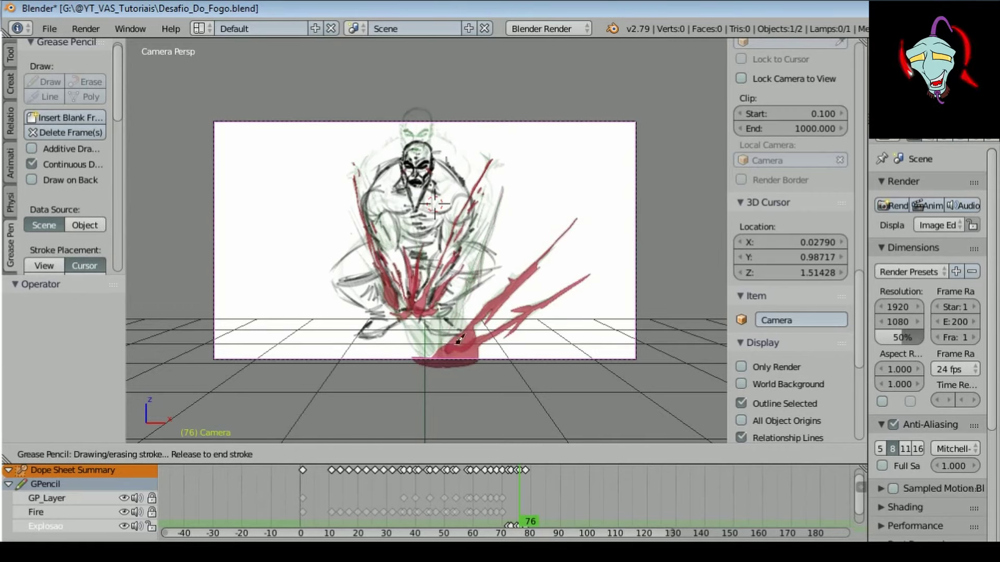
left_click_drag(458, 341, 481, 253)
mouse_move(443, 358)
left_mouse_down()
mouse_move(422, 307)
mouse_move(344, 219)
left_mouse_up()
left_click_drag(383, 314, 444, 360)
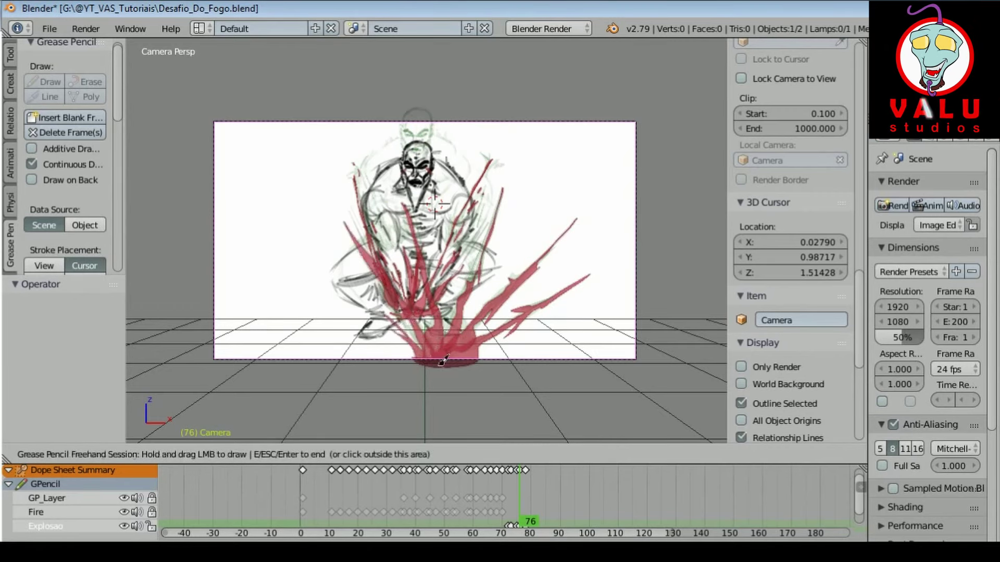
scroll(621, 516, "up", 8)
Step: Delete the unwanted Explosao keyframe and move to frame 78
left_click(620, 516)
key("Delete")
left_click_drag(608, 510, 689, 511)
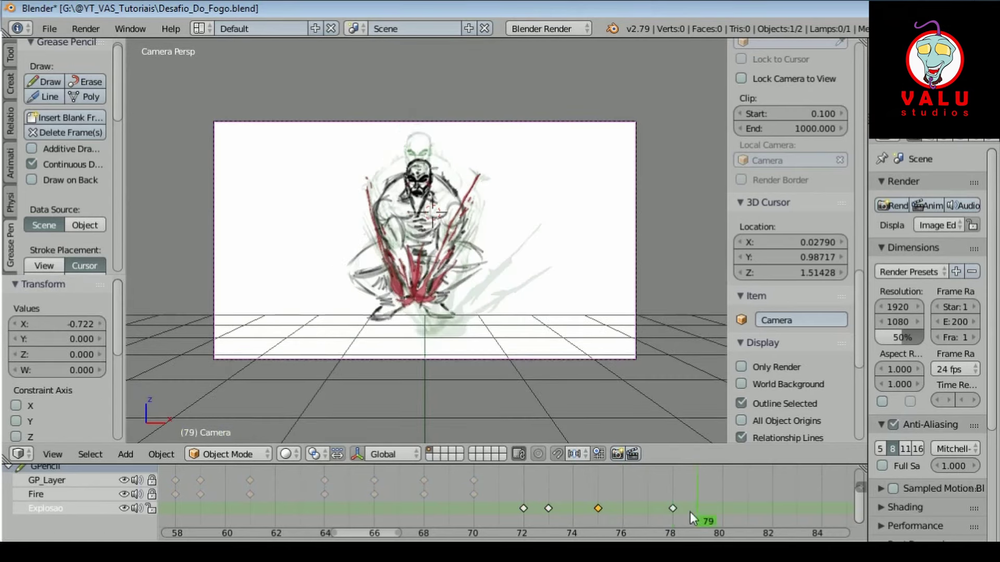
scroll(588, 278, "up", 1)
scroll(662, 241, "up", 2)
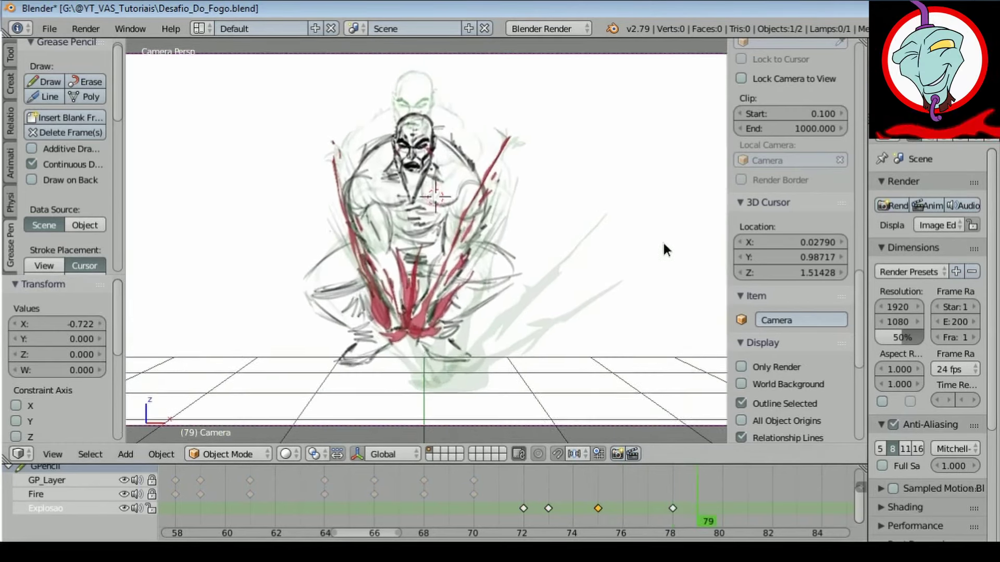
key("Left")
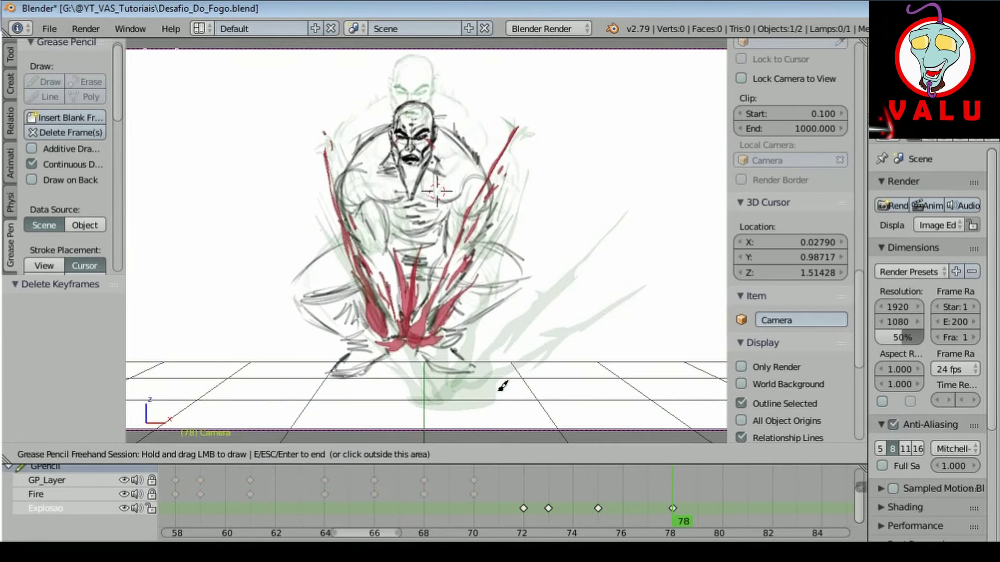
scroll(502, 388, "down", 1)
Step: Draw tall red flames, flames left of the figure and a red pool on the ground
mouse_move(347, 384)
left_mouse_down()
mouse_move(460, 347)
mouse_move(402, 349)
left_mouse_up()
left_click_drag(486, 246, 358, 385)
left_click_drag(177, 121, 273, 281)
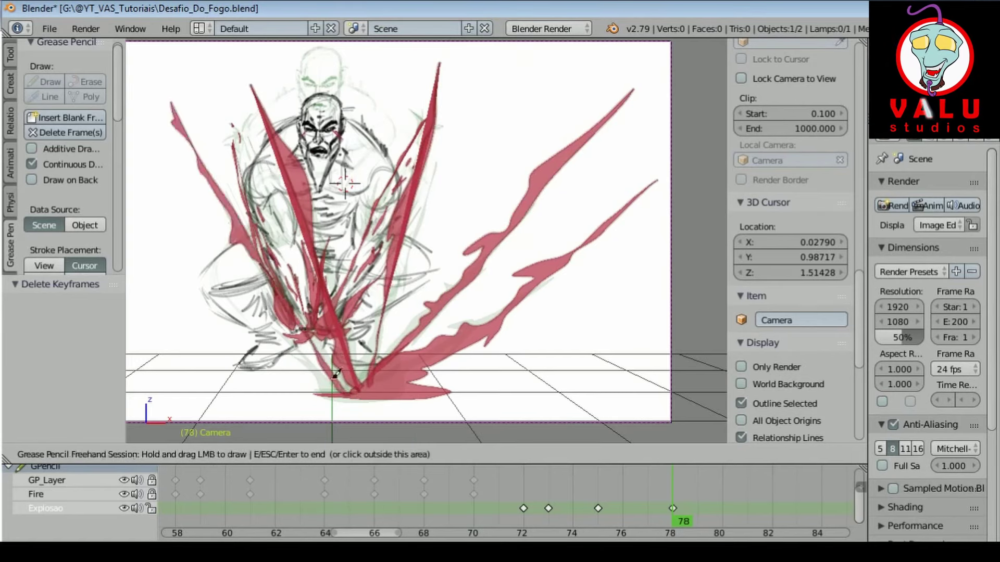
mouse_move(127, 190)
left_mouse_down()
mouse_move(292, 383)
mouse_move(346, 390)
left_mouse_up()
left_click_drag(468, 384, 468, 386)
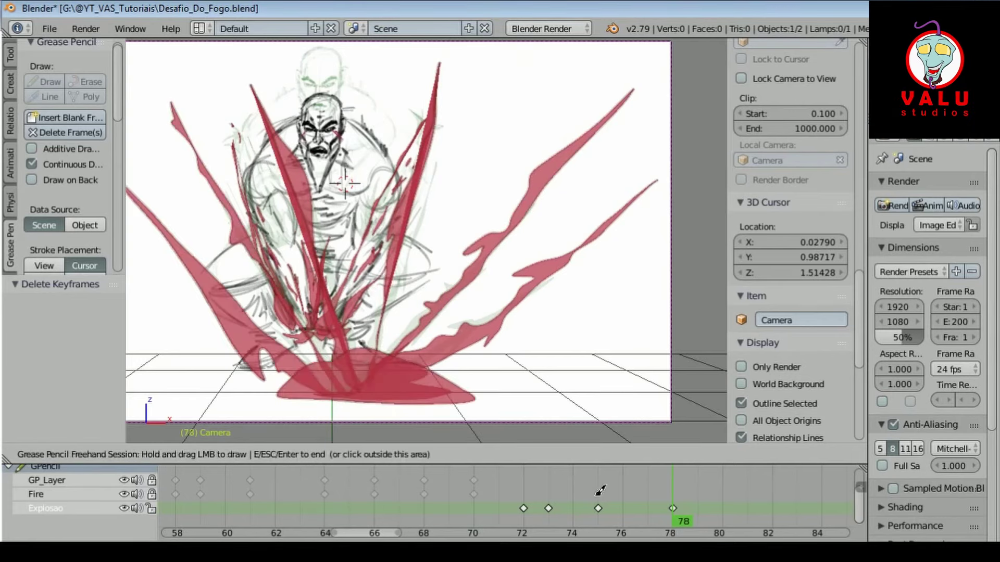
mouse_move(632, 515)
left_mouse_down()
mouse_move(744, 510)
mouse_move(722, 510)
left_mouse_up()
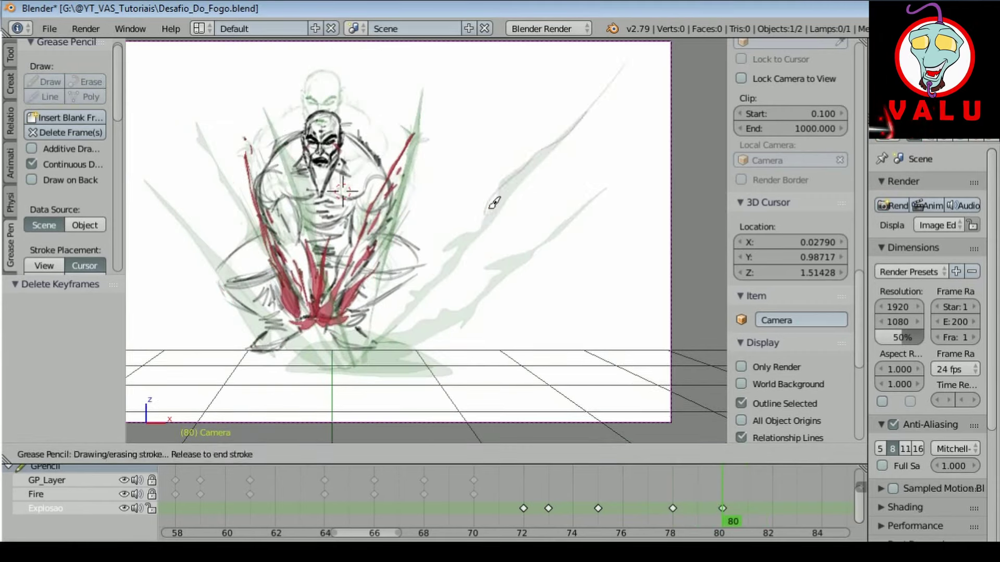
Step: Add long flame streaks and a curling crack along the floor
left_click_drag(484, 213, 630, 57)
left_click_drag(644, 140, 375, 359)
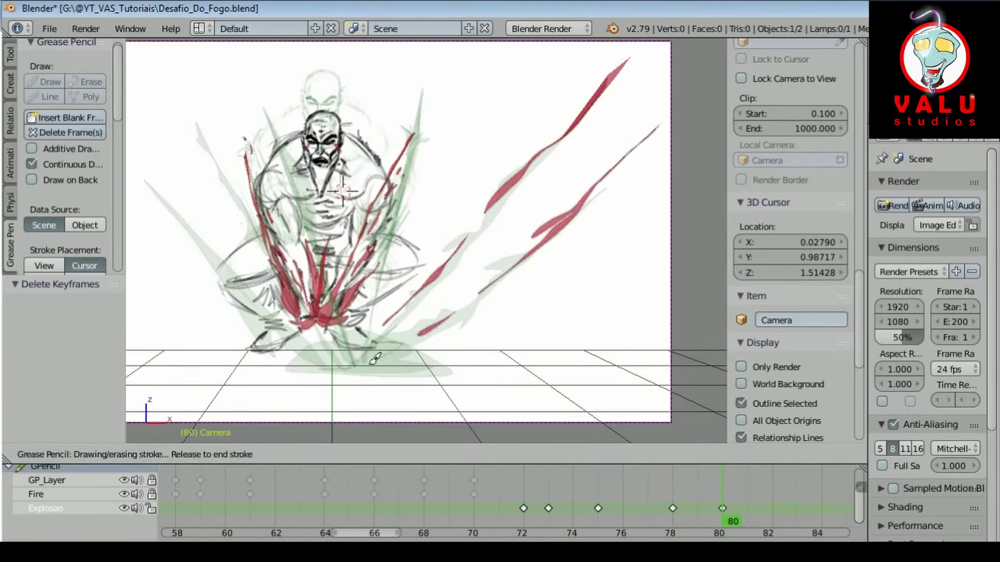
mouse_move(487, 330)
left_mouse_down()
mouse_move(496, 365)
mouse_move(319, 357)
mouse_move(179, 373)
left_mouse_up()
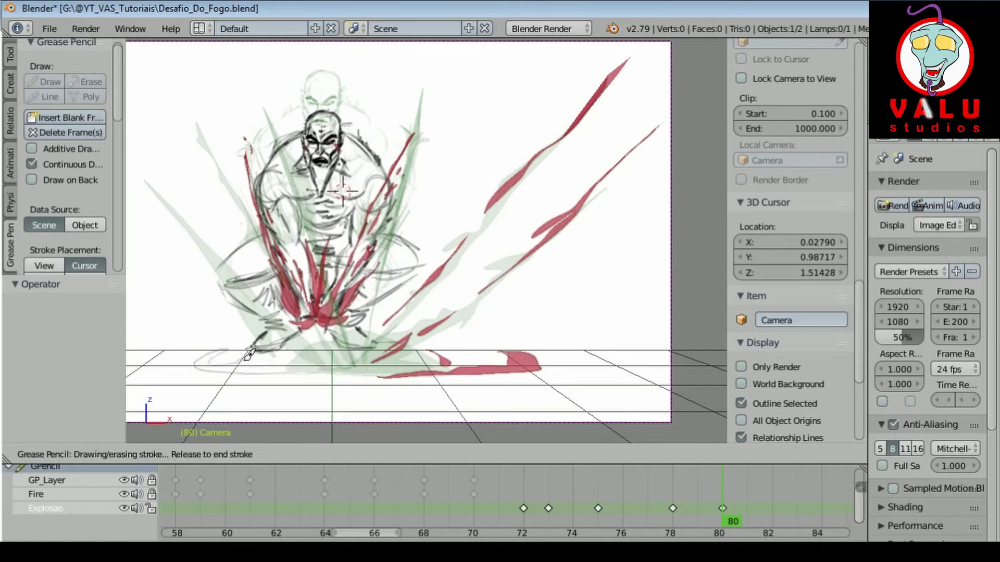
left_click_drag(249, 355, 322, 356)
scroll(197, 232, "up", 3, "ctrl")
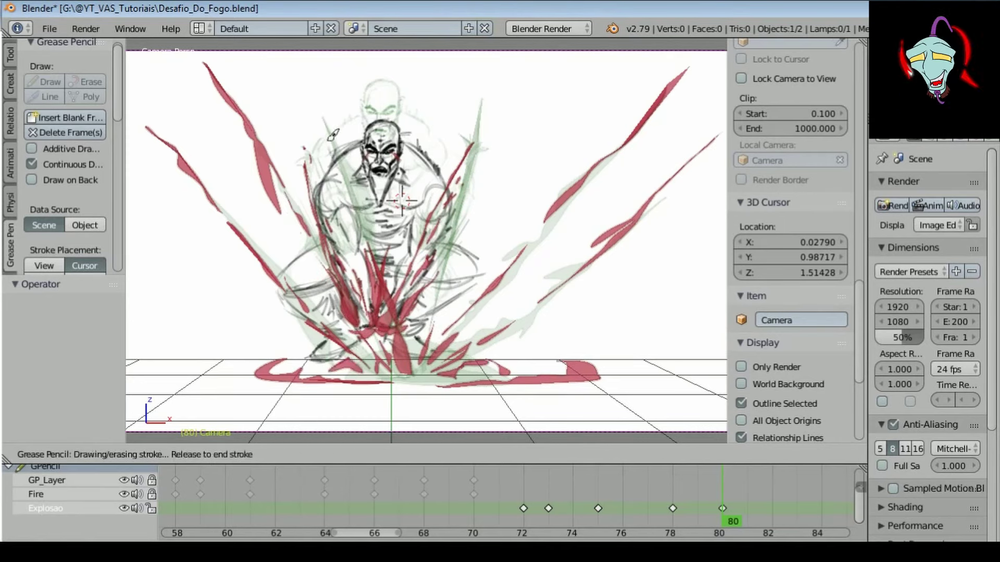
Step: Finish the frame-80 floor stroke and draw a red flame curving down-right on a later frame
left_click_drag(332, 135, 313, 218)
key("Right")
key("Right")
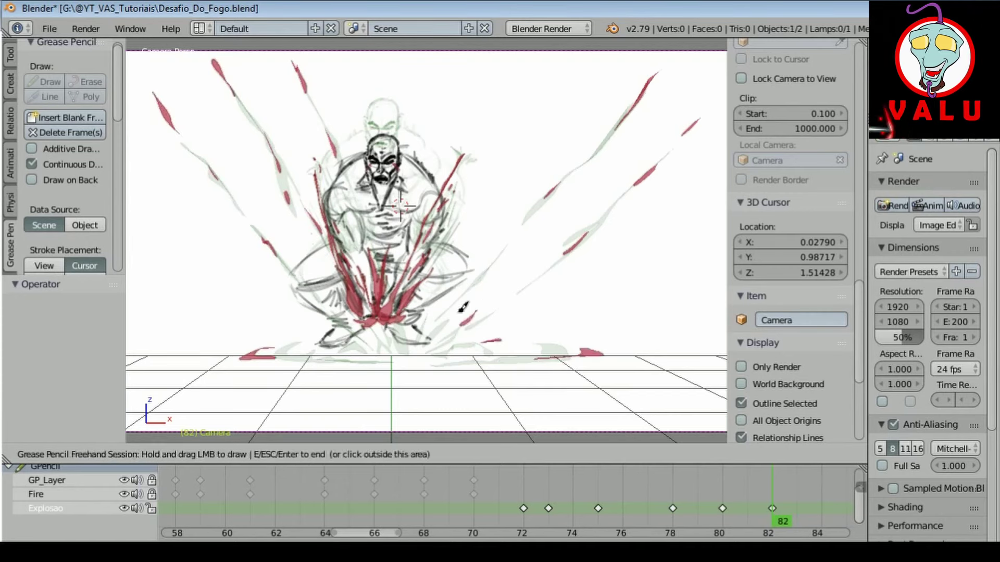
key("Right")
key("Right")
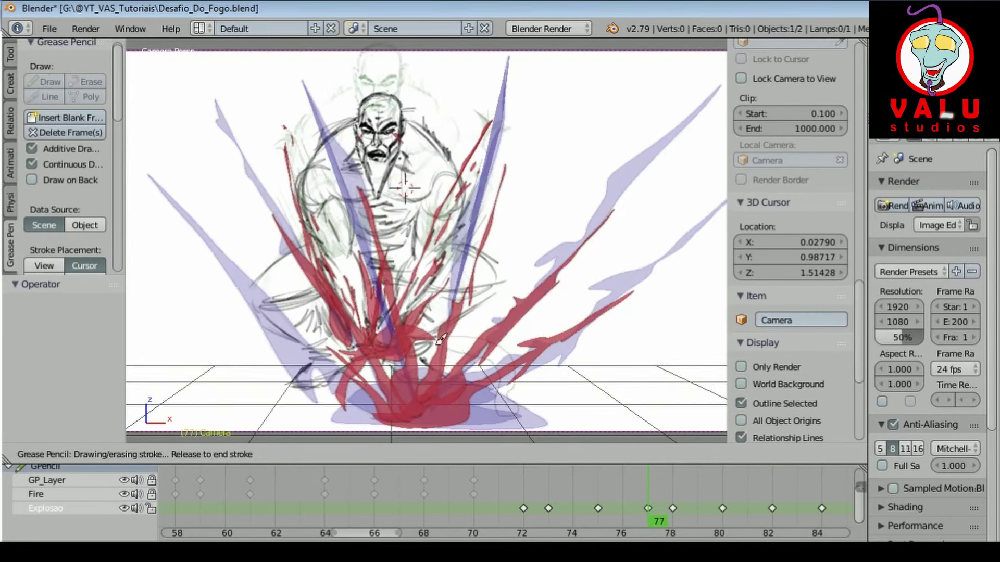
left_click_drag(439, 339, 469, 401)
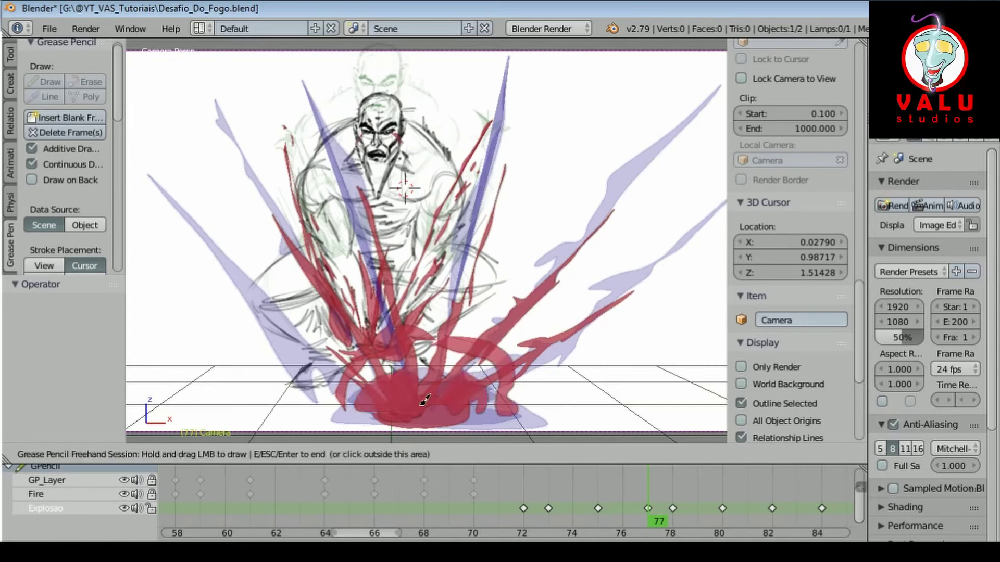
Step: On frame 78, draw a large red arc across the figure plus more flame strokes
key("Escape")
left_click(672, 514)
left_click(46, 79)
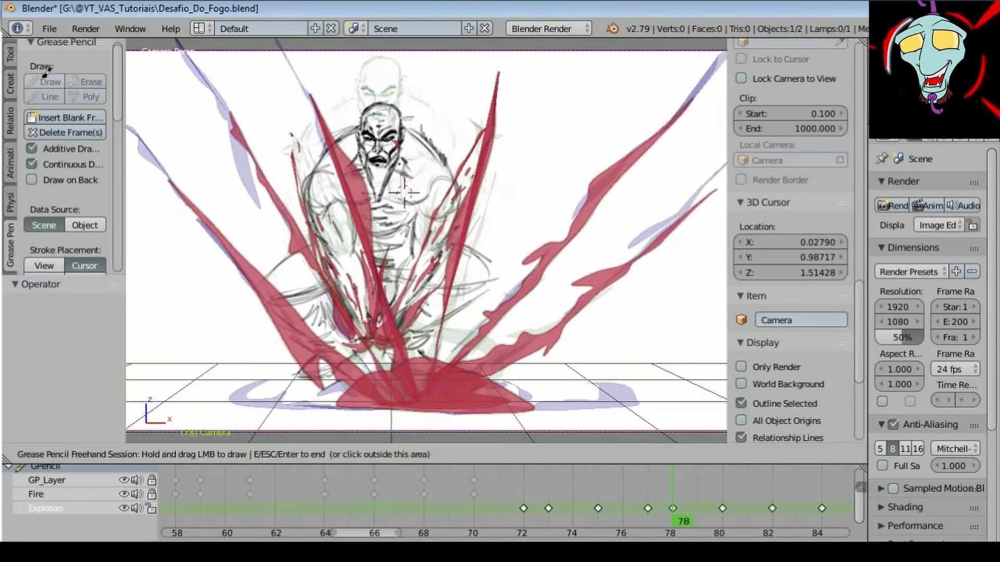
mouse_move(295, 338)
left_mouse_down()
mouse_move(585, 349)
mouse_move(560, 416)
left_mouse_up()
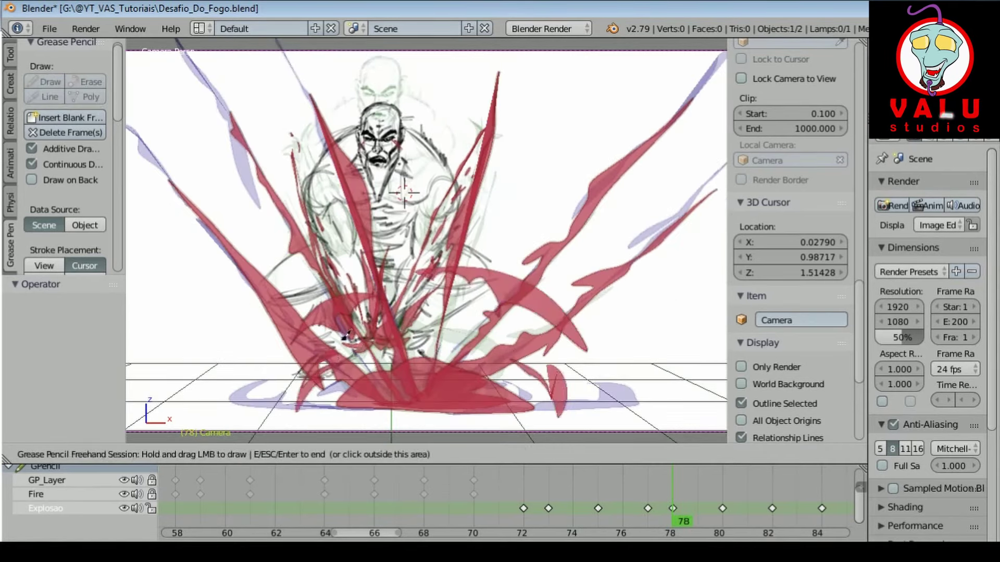
left_click_drag(305, 388, 234, 255)
left_click_drag(472, 319, 619, 225)
Step: On frame 81, draw red flames across the chest and at the right and lower right
key("Escape")
left_click(747, 516)
left_click(46, 81)
left_click_drag(244, 219, 267, 235)
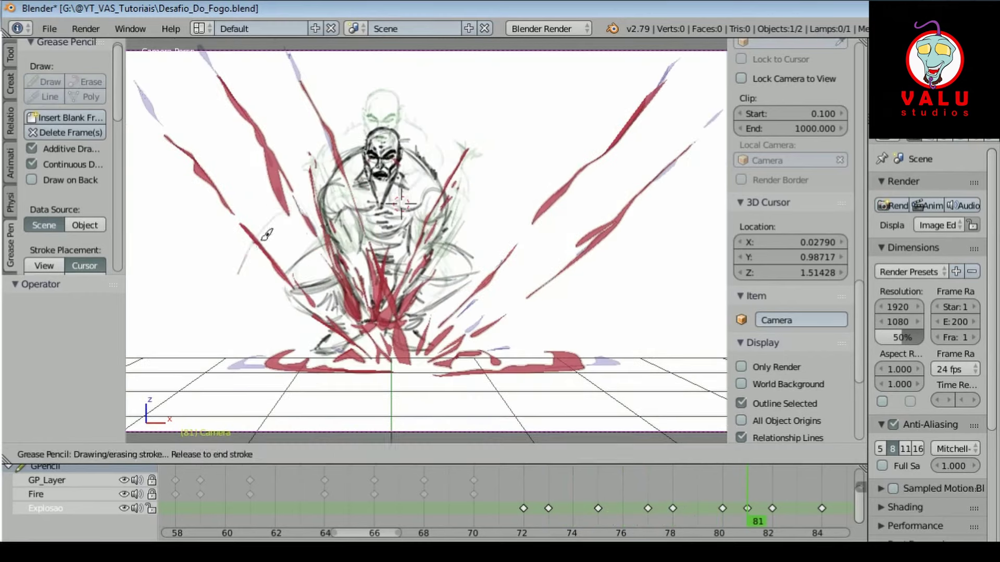
left_click_drag(334, 198, 406, 193)
left_click_drag(487, 240, 604, 337)
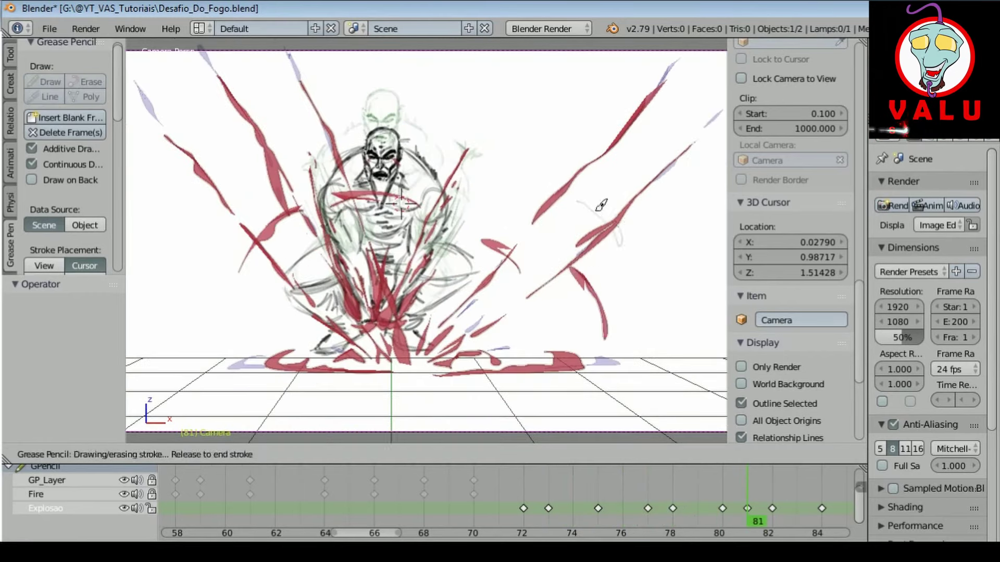
left_click_drag(601, 205, 604, 208)
Step: Draw fresh red flame strokes on frame 80
key("Escape")
key("Left")
left_click(45, 82)
left_click_drag(260, 297, 406, 224)
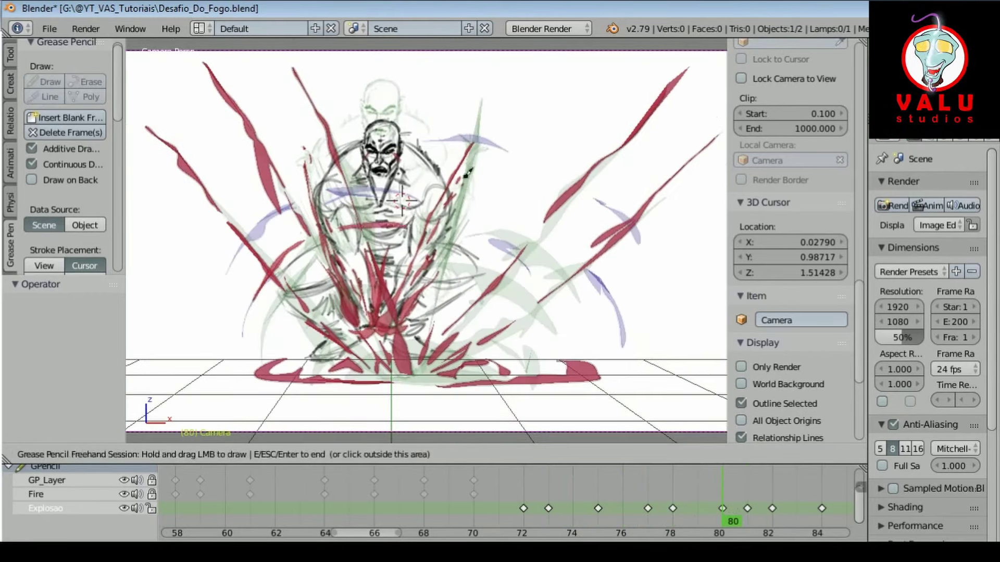
Step: Draw a red flame stroke on frame 74
left_click(648, 517)
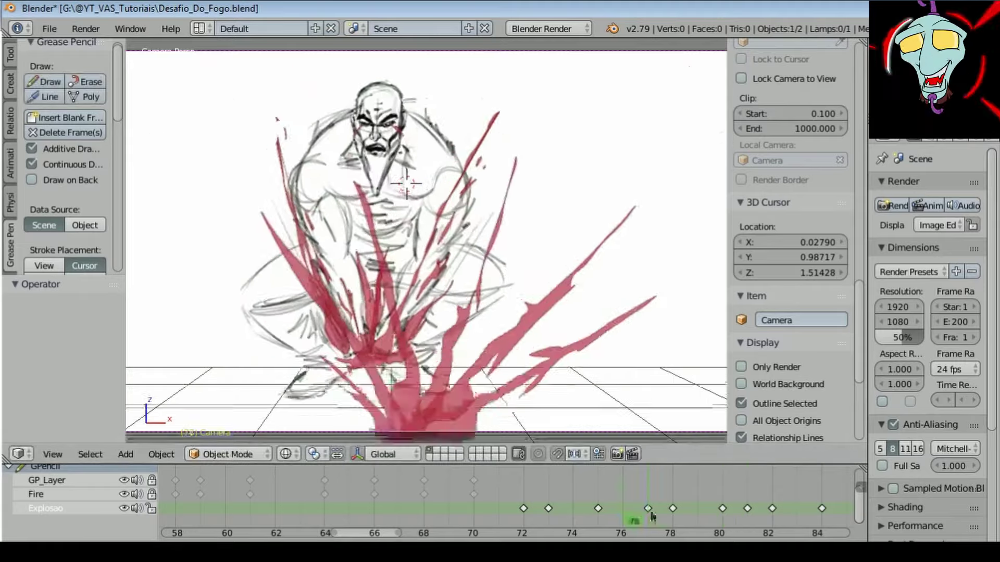
left_click(573, 518)
scroll(502, 353, "up", 2)
left_click(46, 82)
left_click_drag(630, 401, 634, 398)
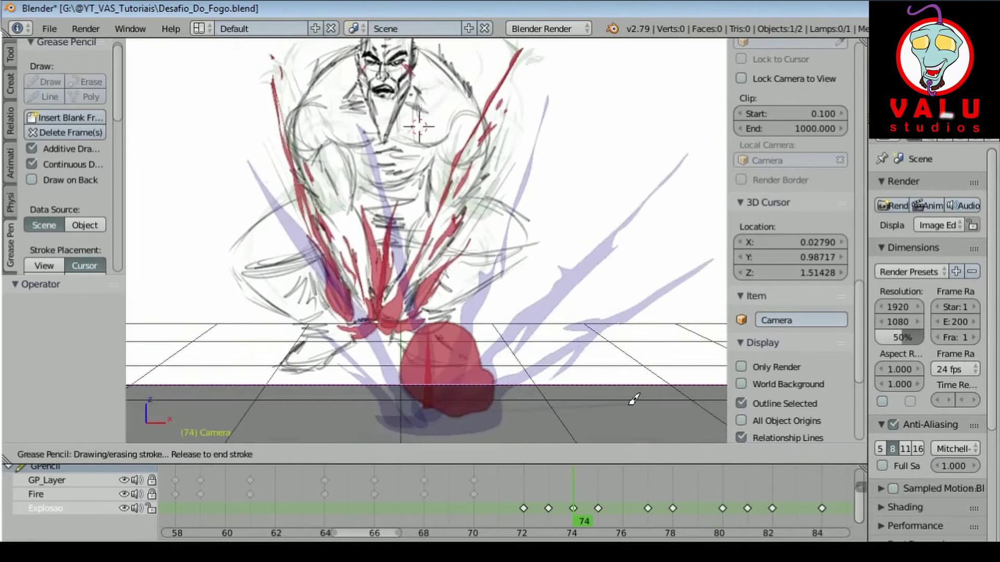
Step: Scrub through the explosion frames and play back the animation preview
left_click_drag(519, 364, 519, 364)
key("Escape")
left_click(596, 526)
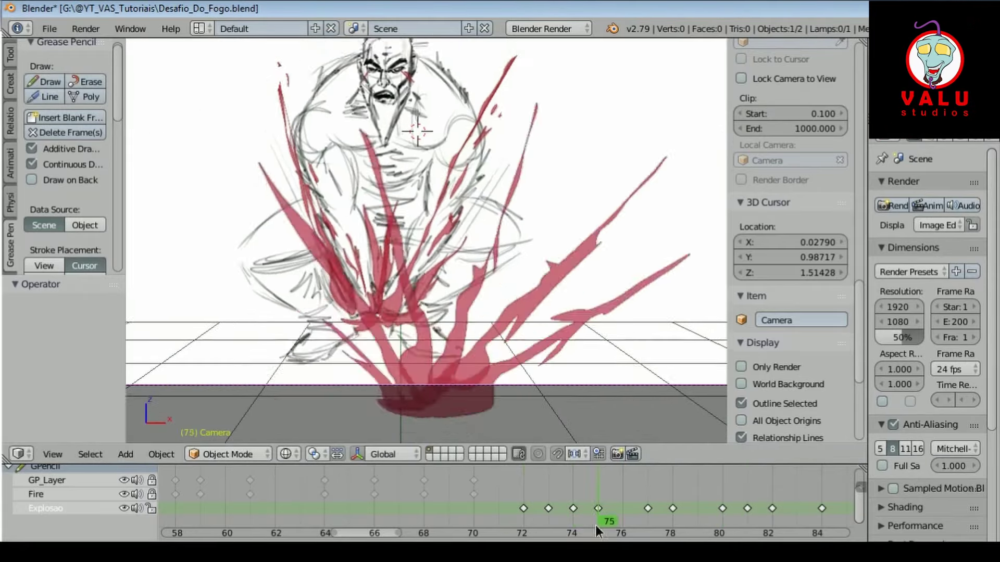
left_click(514, 523)
key("ctrl+F11")
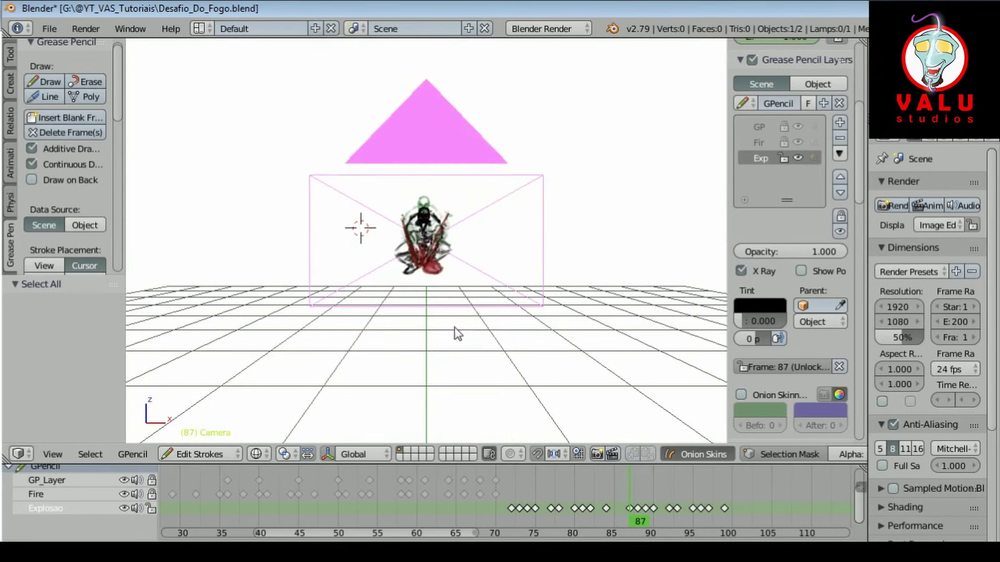
Step: In camera view with onion skinning on, sketch red smoke and splash strokes on frame 89
key("KP_0")
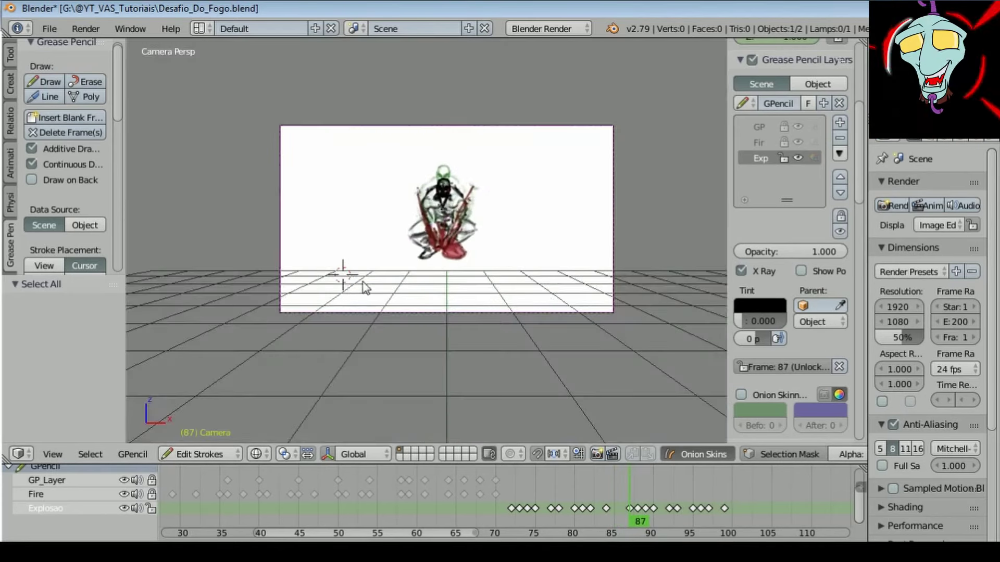
left_click(741, 395)
mouse_move(338, 276)
left_mouse_down()
mouse_move(334, 241)
mouse_move(325, 276)
left_mouse_up()
key("Right")
key("Right")
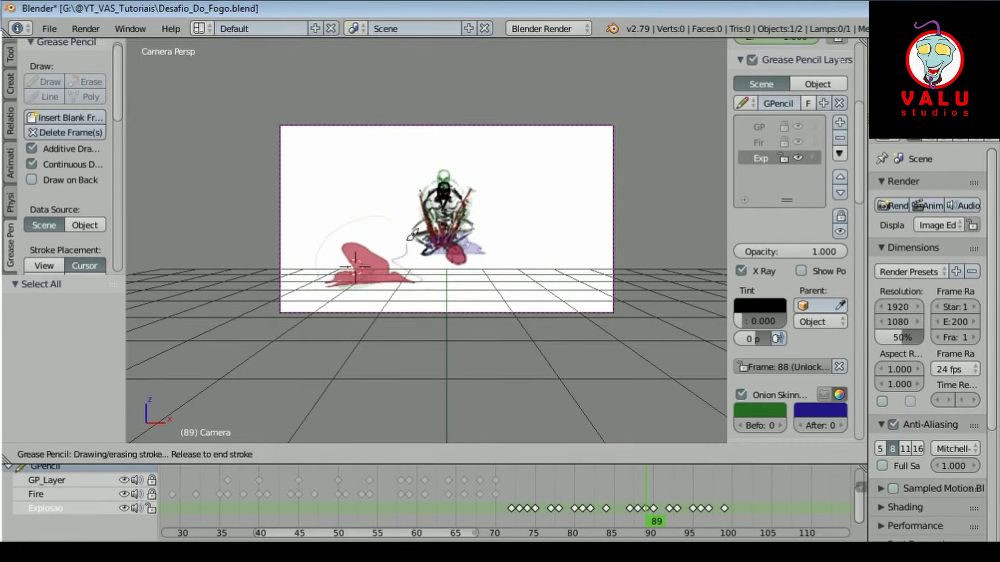
mouse_move(412, 235)
left_mouse_down()
mouse_move(322, 255)
mouse_move(375, 260)
left_mouse_up()
mouse_move(469, 232)
left_mouse_down()
mouse_move(506, 208)
mouse_move(373, 258)
left_mouse_up()
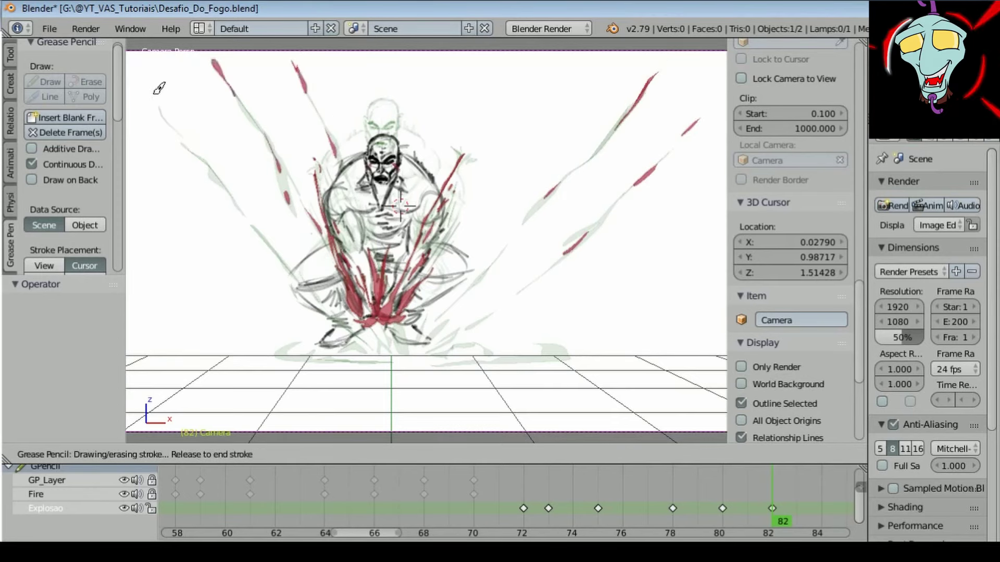
Step: Draw red flame streaks from the upper left down to the ground across frames 89–90
left_click_drag(158, 88, 177, 133)
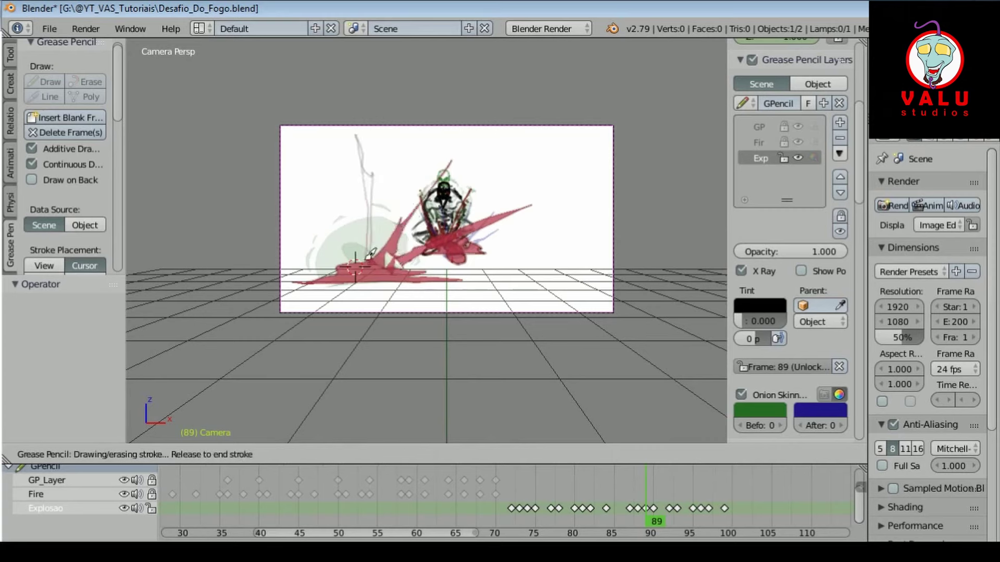
left_click_drag(351, 238, 353, 270)
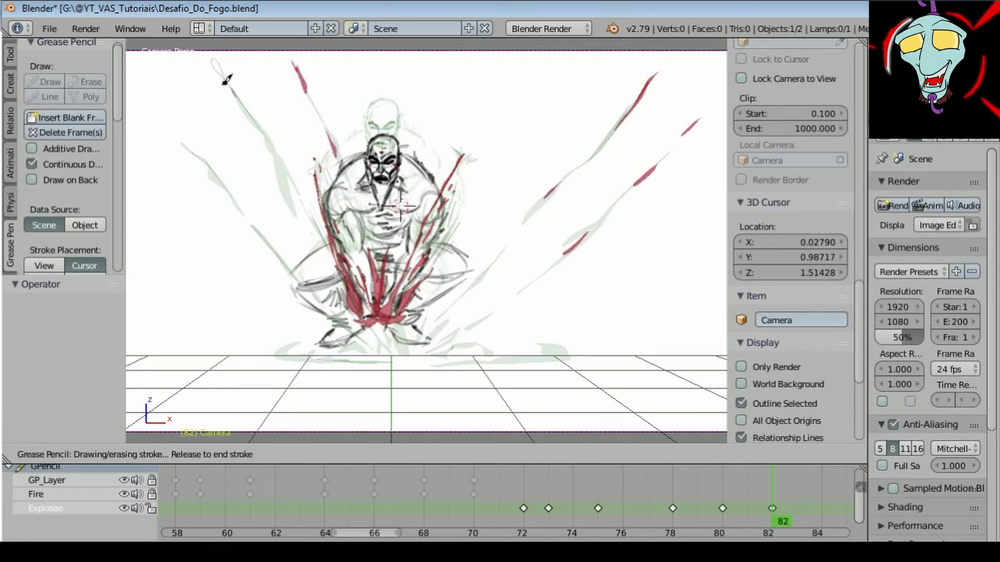
left_click_drag(228, 80, 232, 95)
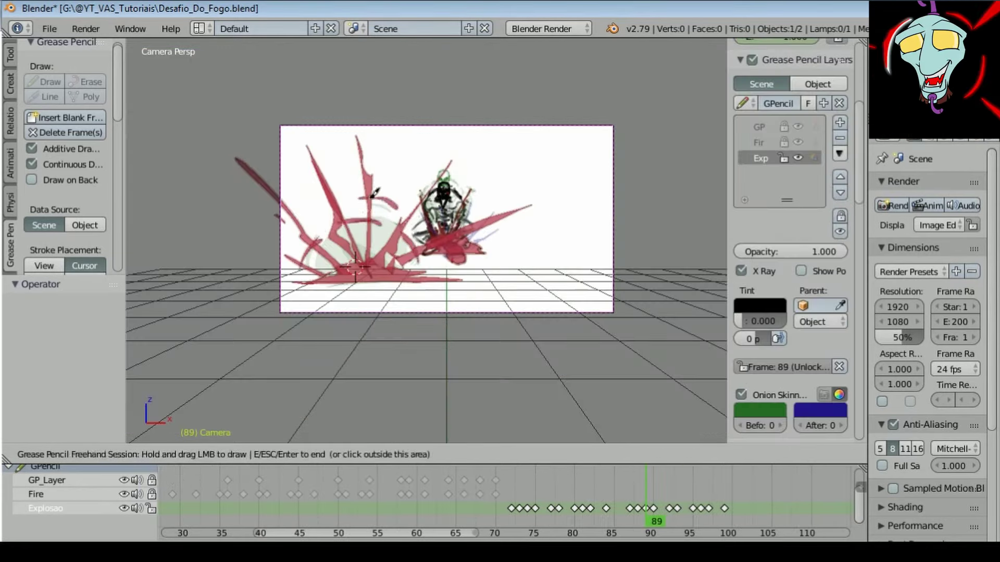
left_click_drag(373, 193, 433, 274)
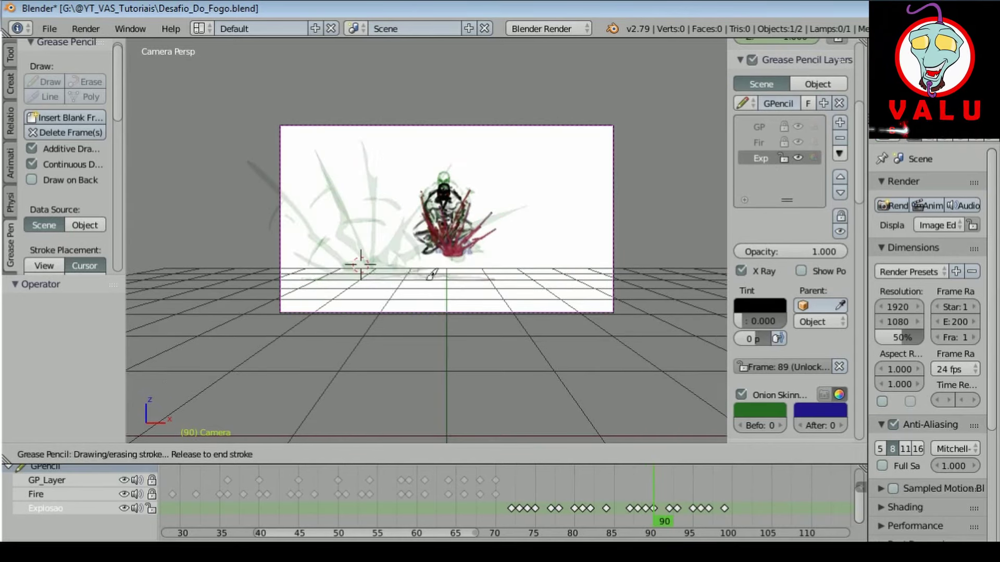
left_click_drag(417, 205, 422, 225)
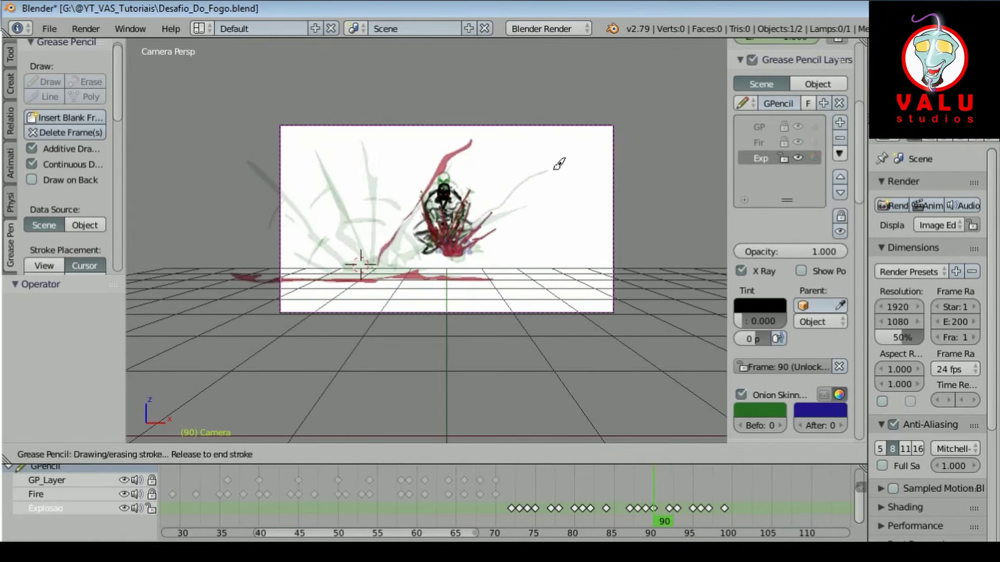
left_click_drag(316, 129, 315, 250)
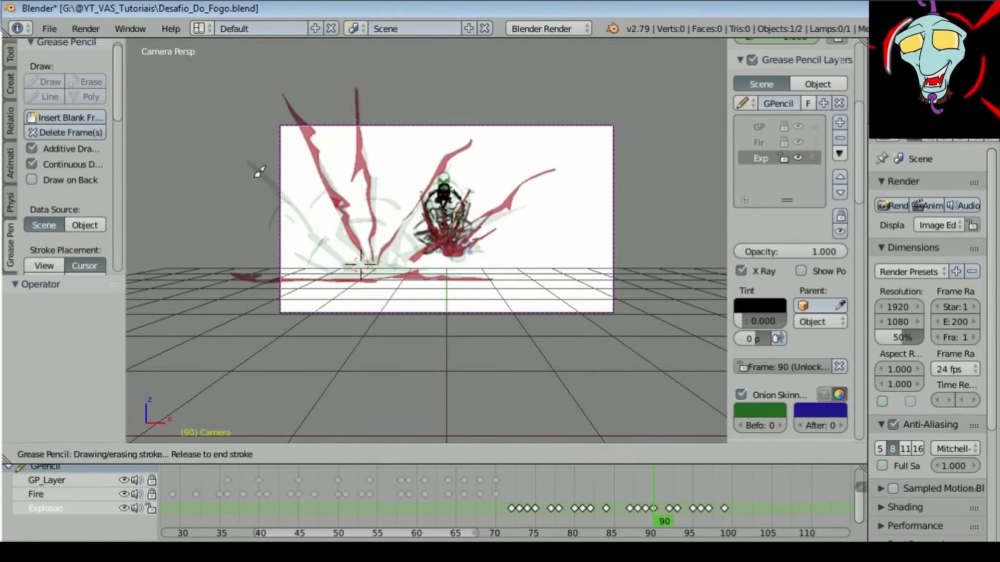
mouse_move(213, 112)
left_mouse_down()
mouse_move(312, 223)
mouse_move(367, 264)
left_mouse_up()
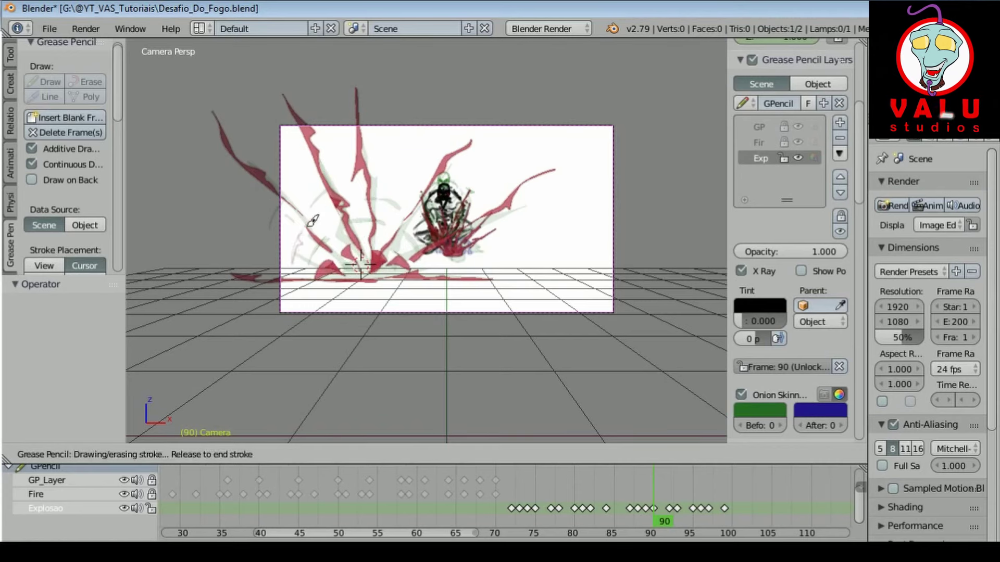
Step: Draw vertical and slanted red flame strokes on frame 92
key("Right")
key("Right")
left_click_drag(364, 143, 361, 77)
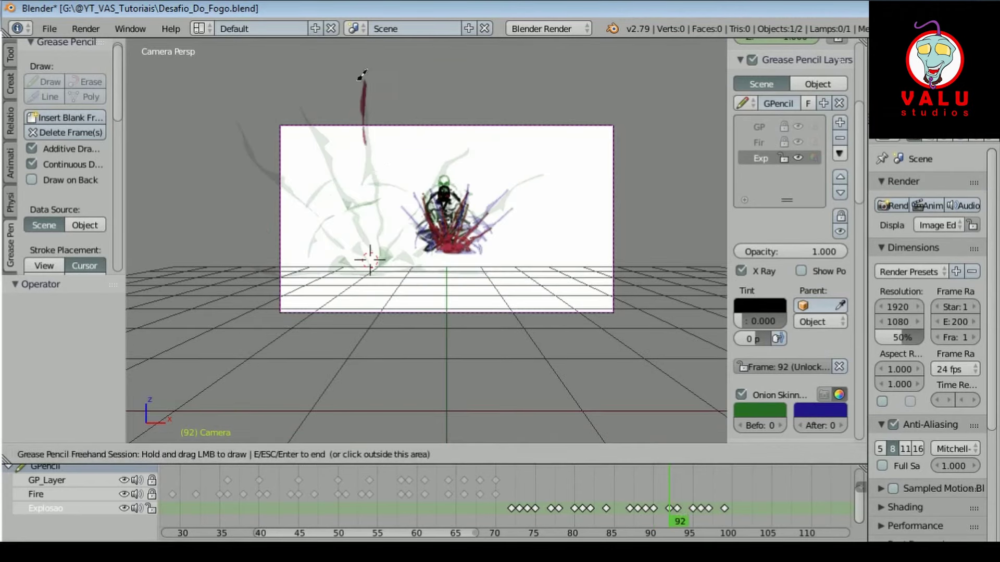
left_click_drag(314, 116, 319, 161)
left_click_drag(211, 101, 276, 177)
left_click_drag(487, 106, 459, 151)
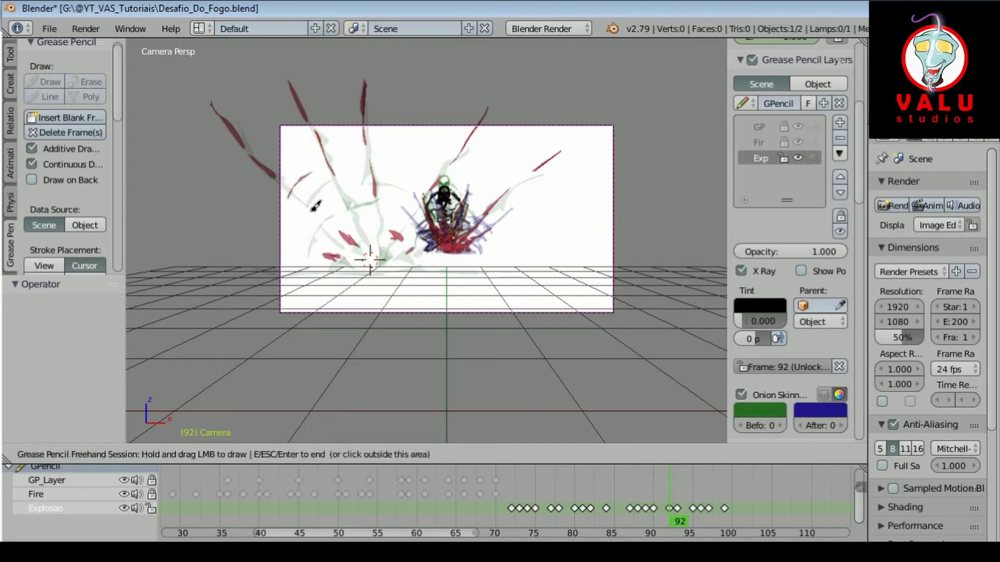
Step: Draw a red ground splash on frame 103 and a red flame stroke on frame 105
left_click(610, 525)
mouse_move(518, 273)
middle_mouse_down()
mouse_move(470, 427)
mouse_move(414, 286)
middle_mouse_up()
left_click(425, 286)
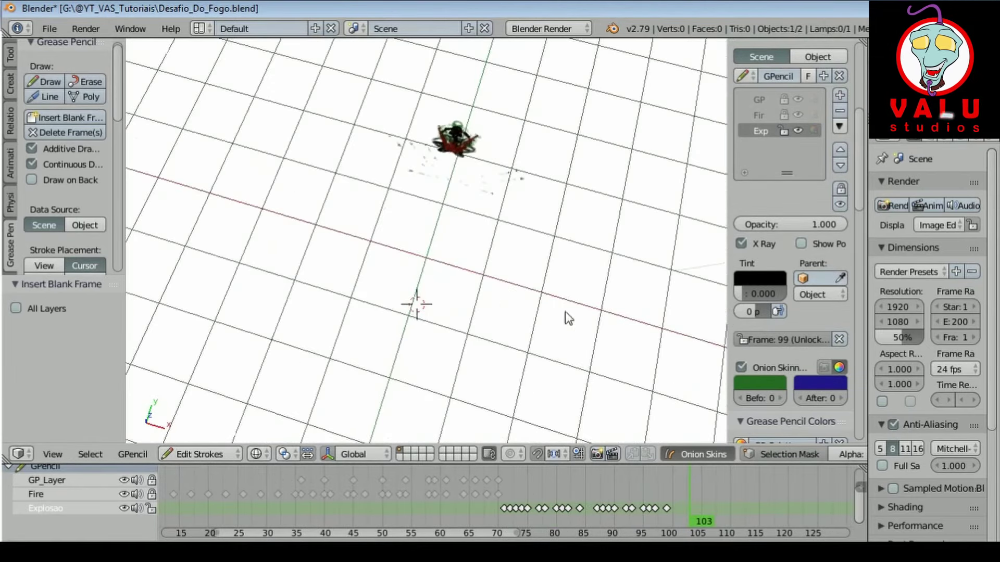
mouse_move(566, 312)
middle_mouse_down()
mouse_move(619, 315)
mouse_move(619, 273)
middle_mouse_up()
key("KP_0")
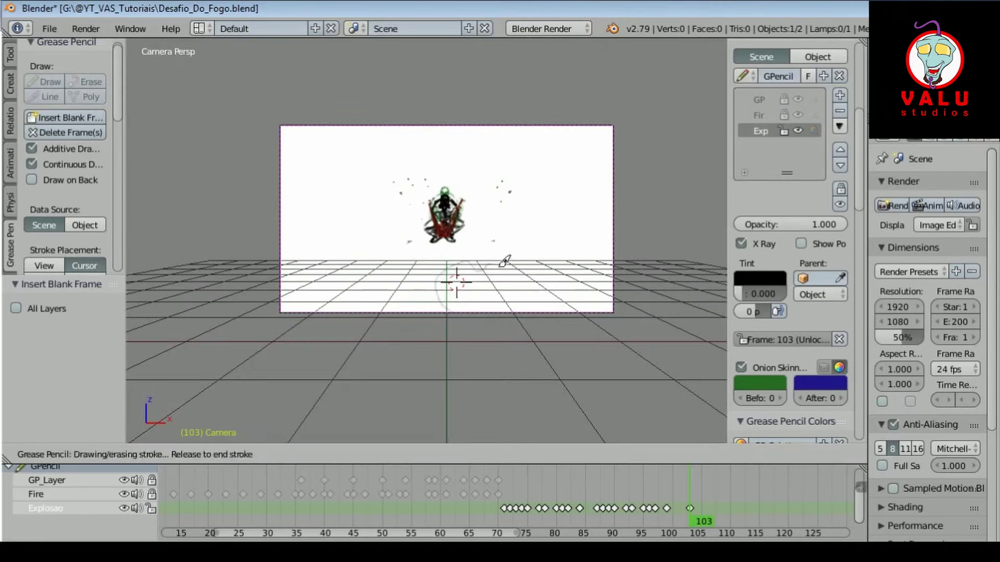
left_click_drag(437, 271, 551, 312)
key("Right")
key("Right")
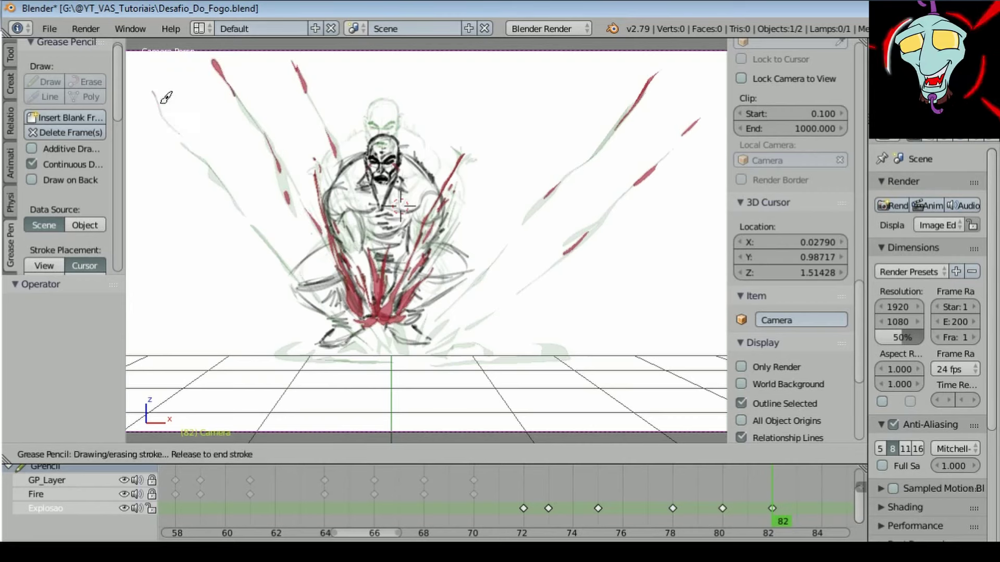
left_click_drag(155, 94, 177, 133)
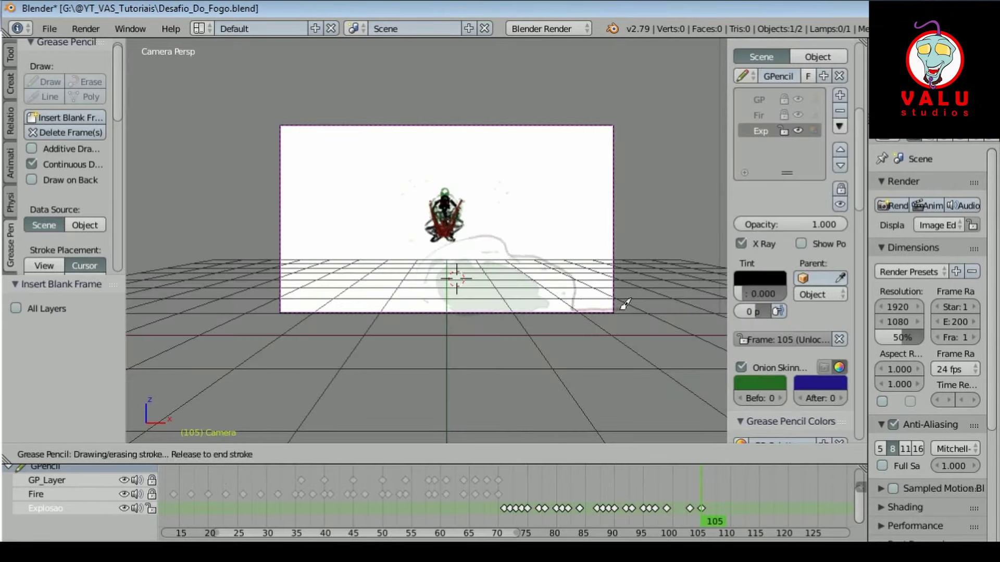
Step: Draw a red ground splash and crack lines around the smoke on frame 107
left_click_drag(419, 279, 468, 271)
key("Right")
key("Right")
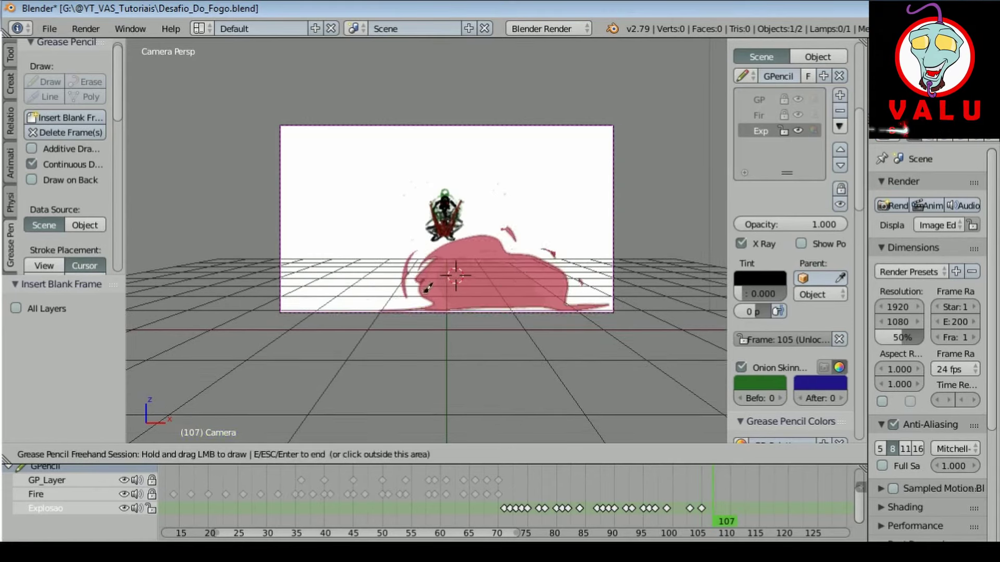
mouse_move(359, 281)
left_mouse_down()
mouse_move(528, 295)
mouse_move(570, 244)
left_mouse_up()
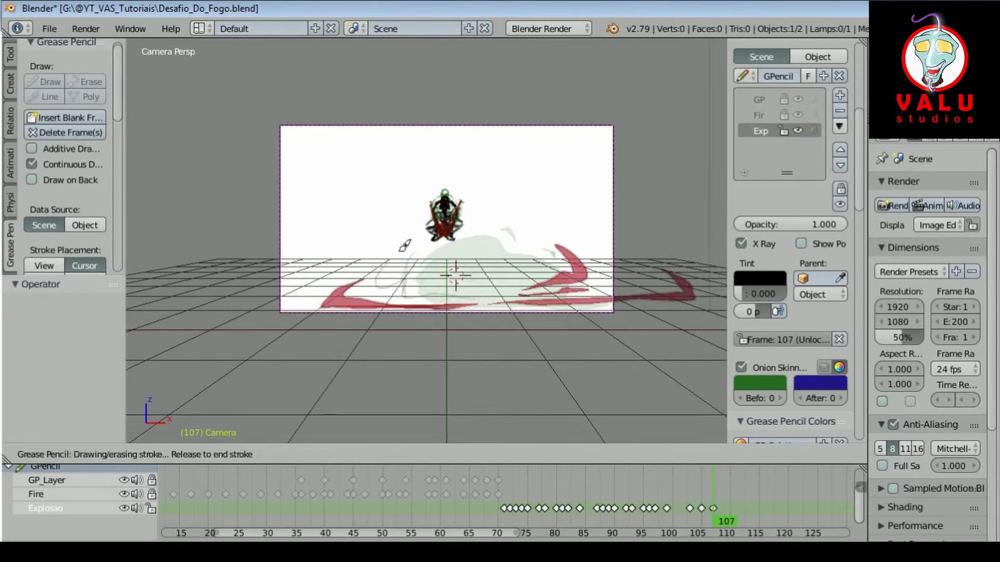
left_click_drag(471, 298, 417, 243)
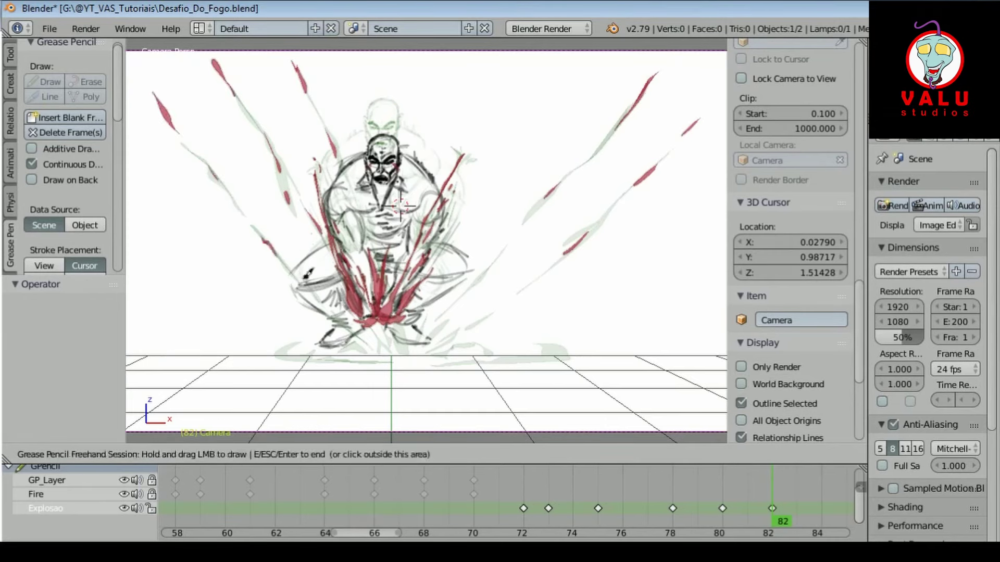
Step: Draw red streaks radiating out from the character's centre
left_click_drag(417, 245, 403, 314)
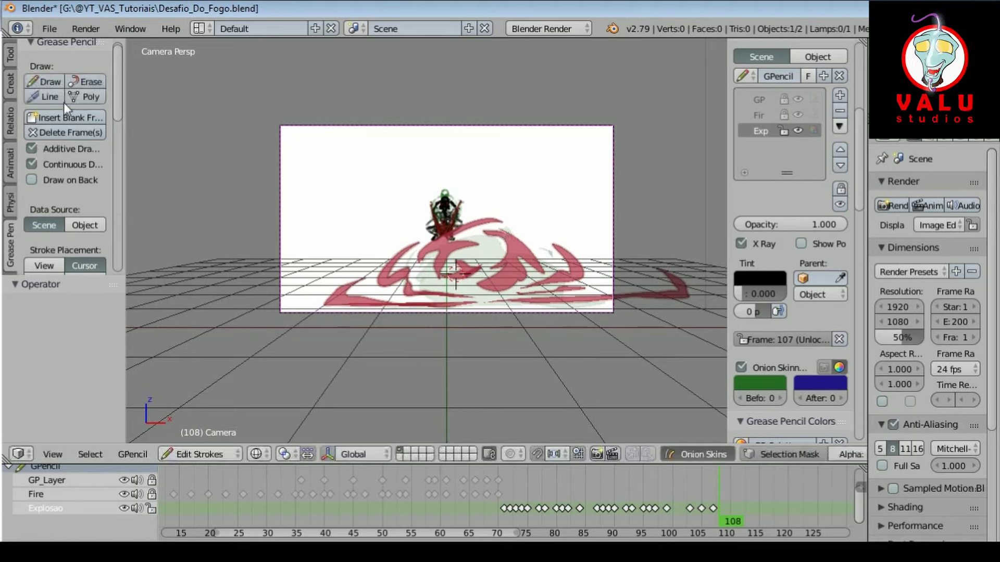
left_click_drag(501, 273, 726, 193)
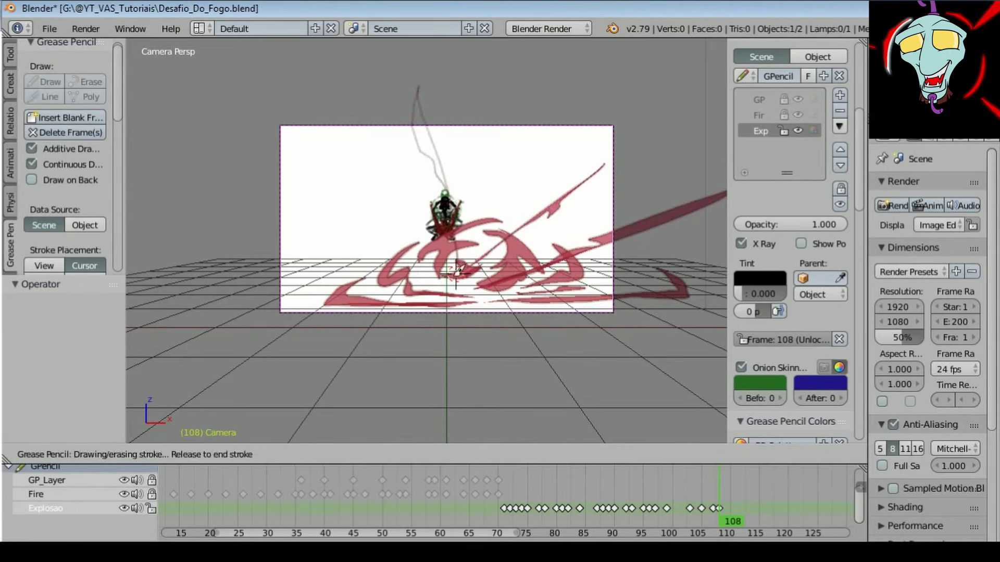
left_click_drag(448, 229, 417, 89)
left_click_drag(427, 255, 250, 112)
left_click_drag(447, 282, 261, 123)
left_click_drag(448, 261, 172, 224)
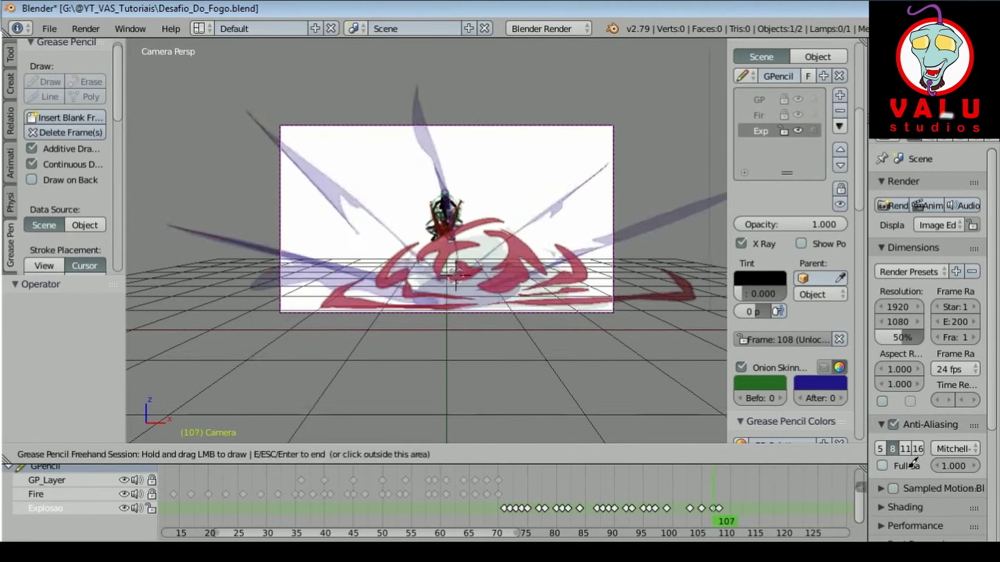
Step: Add red flares and ground-level explosion strokes around the character on frame 111
left_click_drag(476, 253, 706, 202)
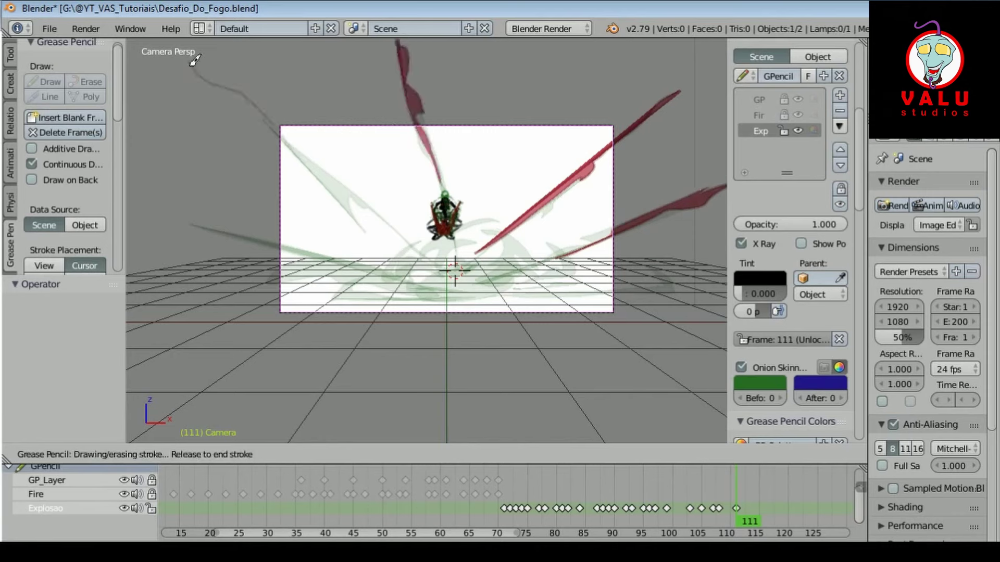
left_click_drag(194, 61, 359, 197)
left_click_drag(177, 191, 292, 255)
left_click_drag(364, 271, 299, 284)
left_click_drag(313, 182, 307, 205)
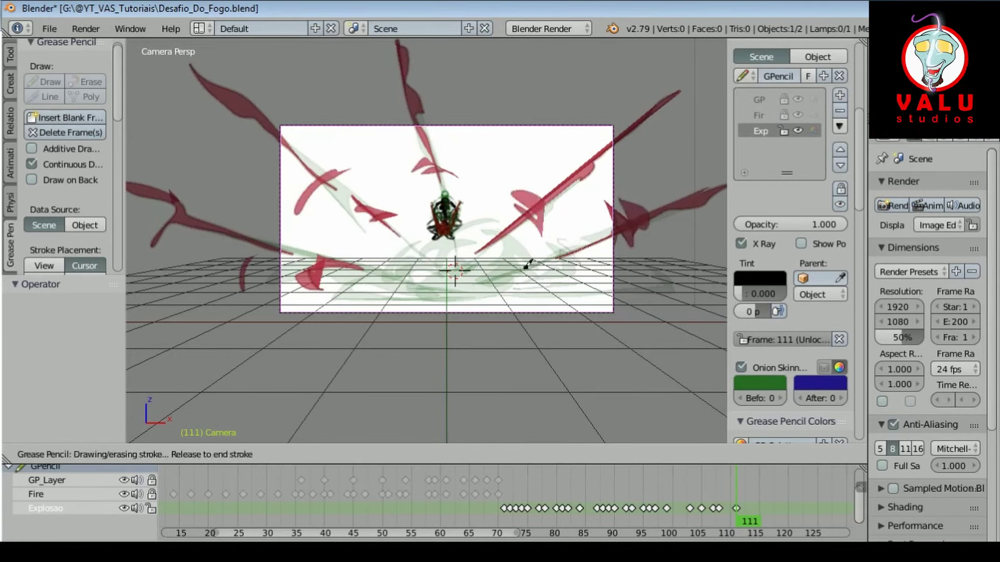
left_click_drag(444, 219, 430, 237)
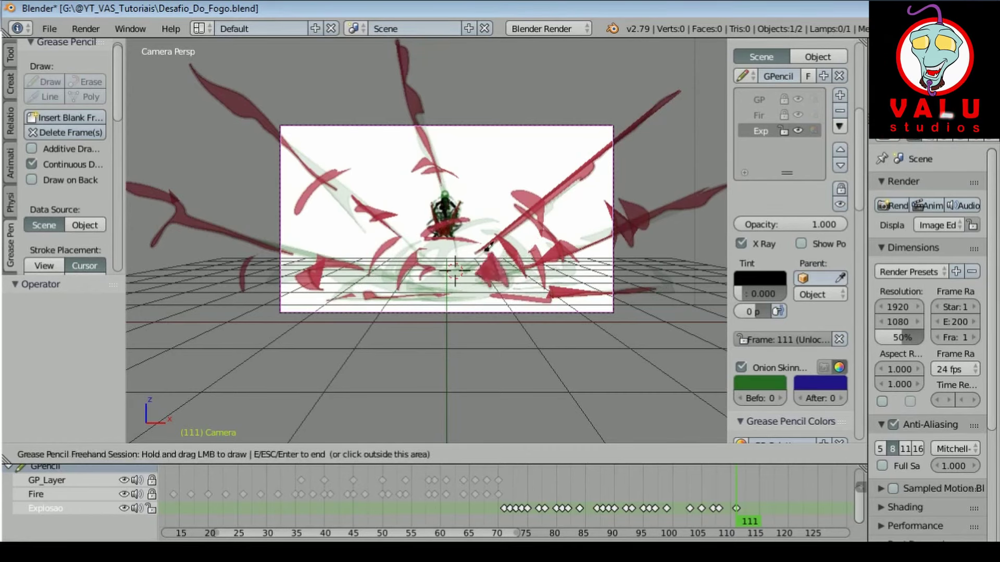
left_click_drag(468, 279, 552, 192)
mouse_move(495, 261)
left_mouse_down()
mouse_move(456, 294)
mouse_move(585, 285)
left_mouse_up()
left_click_drag(456, 281, 375, 302)
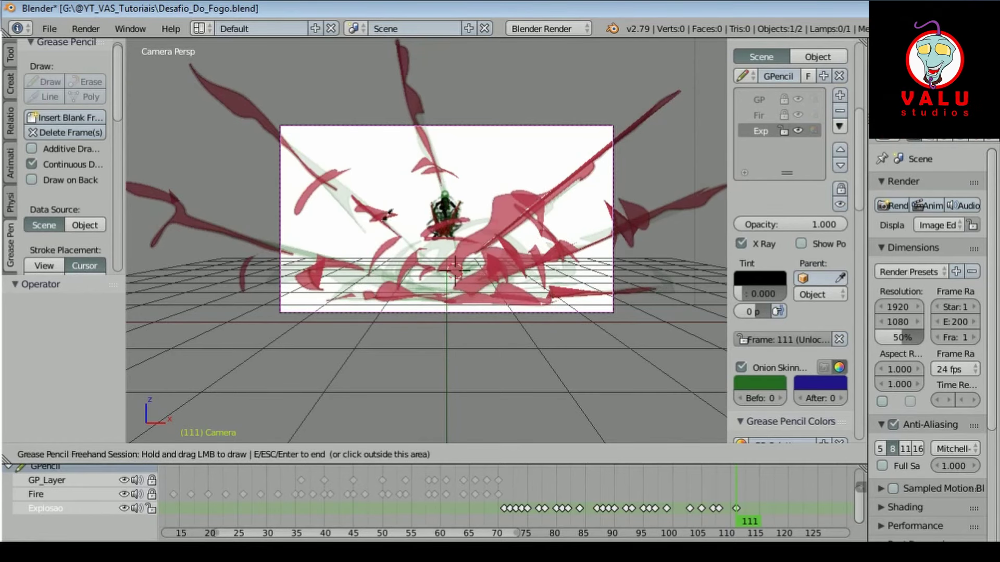
Step: Draw long red flares radiating in all directions from the character on frame 114
key("Right")
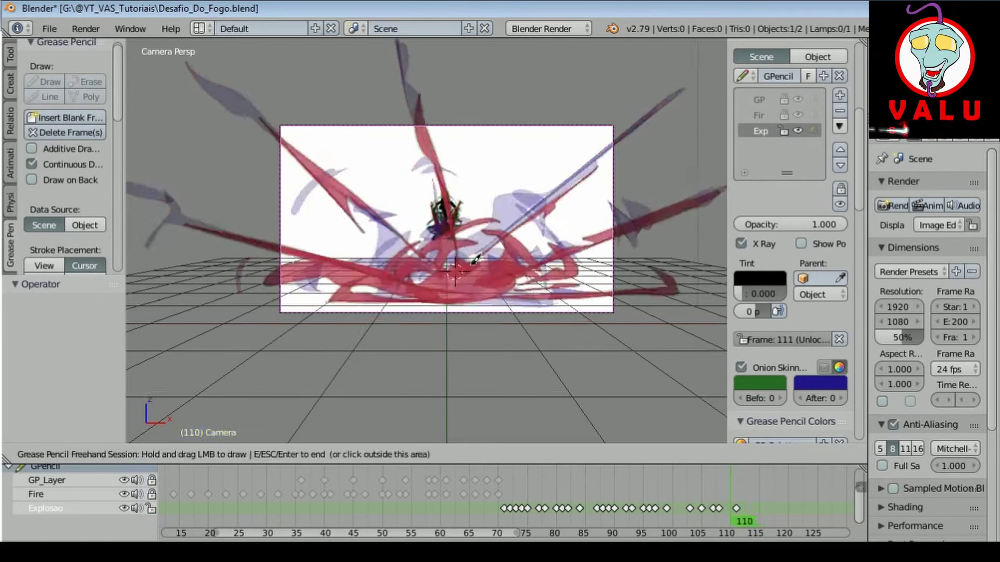
key("Right")
key("Right")
left_click_drag(539, 201, 695, 69)
left_click_drag(606, 229, 724, 185)
left_click_drag(442, 172, 385, 47)
left_click_drag(284, 141, 208, 71)
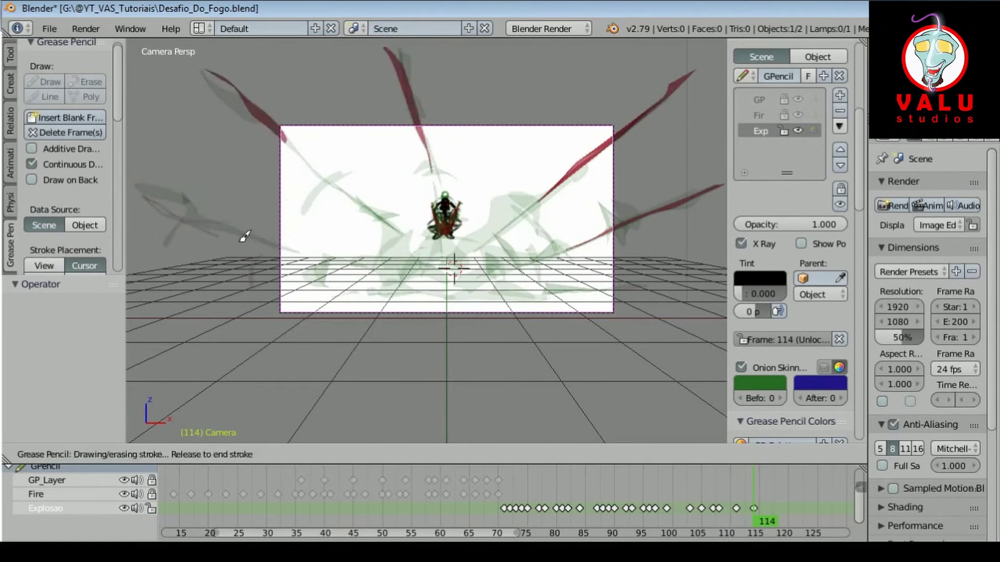
left_click_drag(260, 250, 141, 198)
left_click_drag(335, 265, 315, 268)
left_click_drag(336, 151, 291, 182)
left_click_drag(406, 140, 453, 137)
left_click_drag(547, 162, 657, 238)
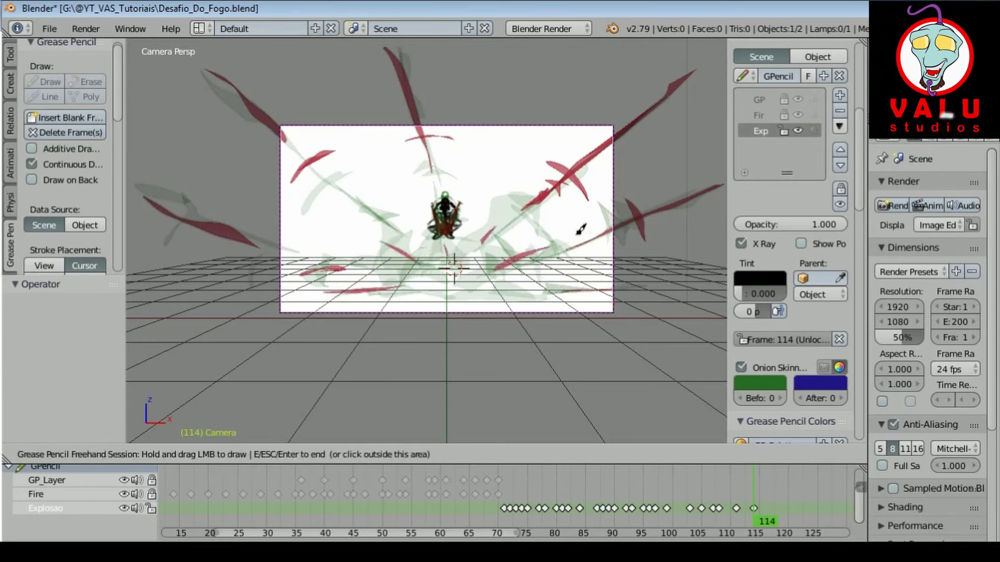
Step: Draw red flares at the upper right and upper left on frame 117
key("Right")
key("Right")
key("Right")
left_click_drag(581, 156, 656, 99)
left_click_drag(323, 151, 291, 169)
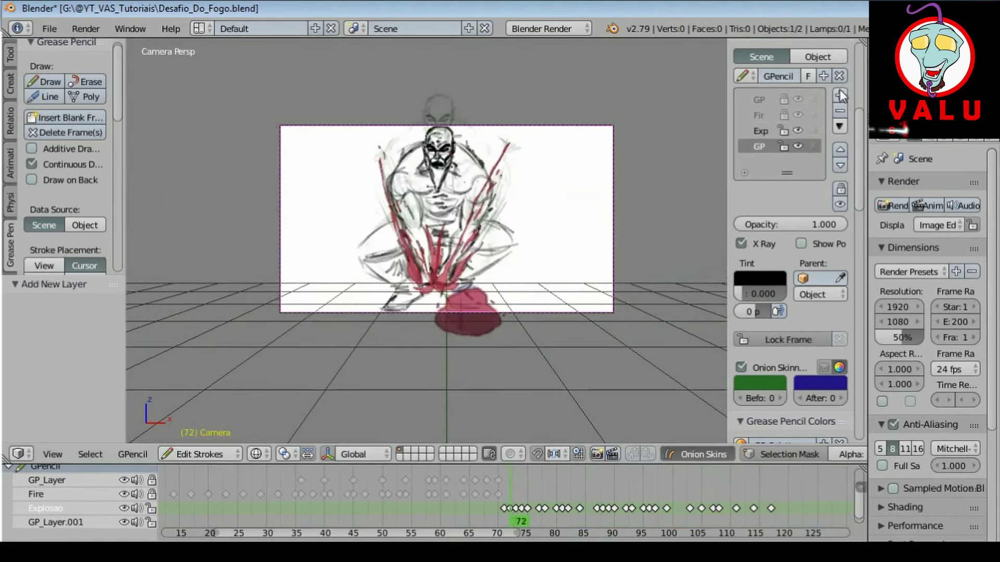
Step: Rename the new layer Cratera and split off a second 3D view in top view with the shelf hidden
double_click(760, 146)
type("Cratera")
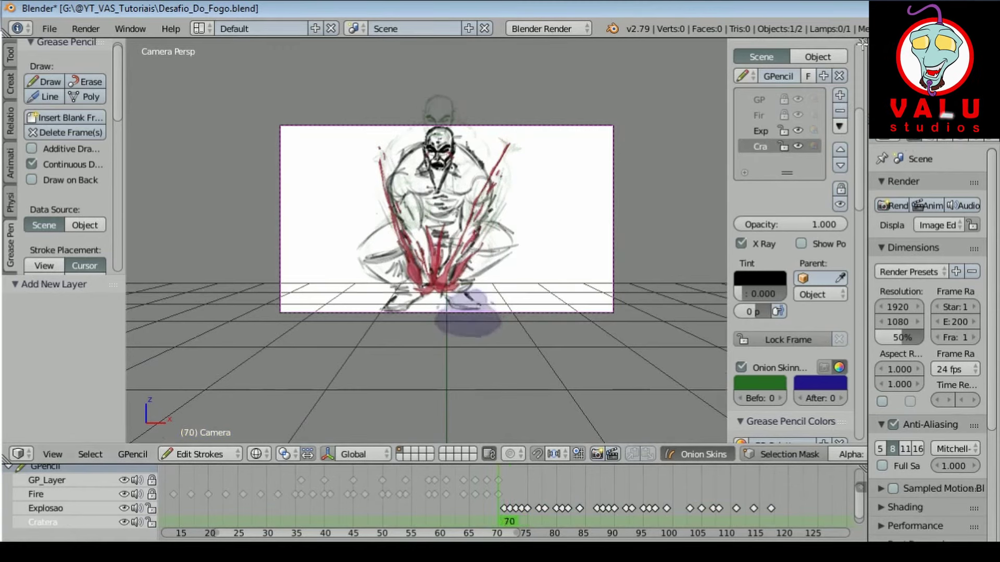
left_click_drag(864, 41, 668, 96)
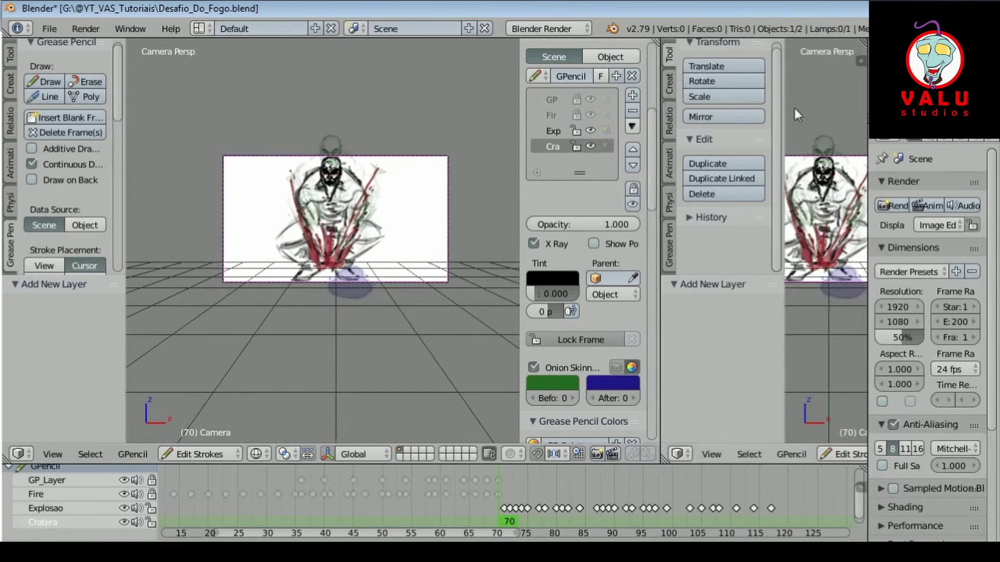
key("t")
key("KP_7")
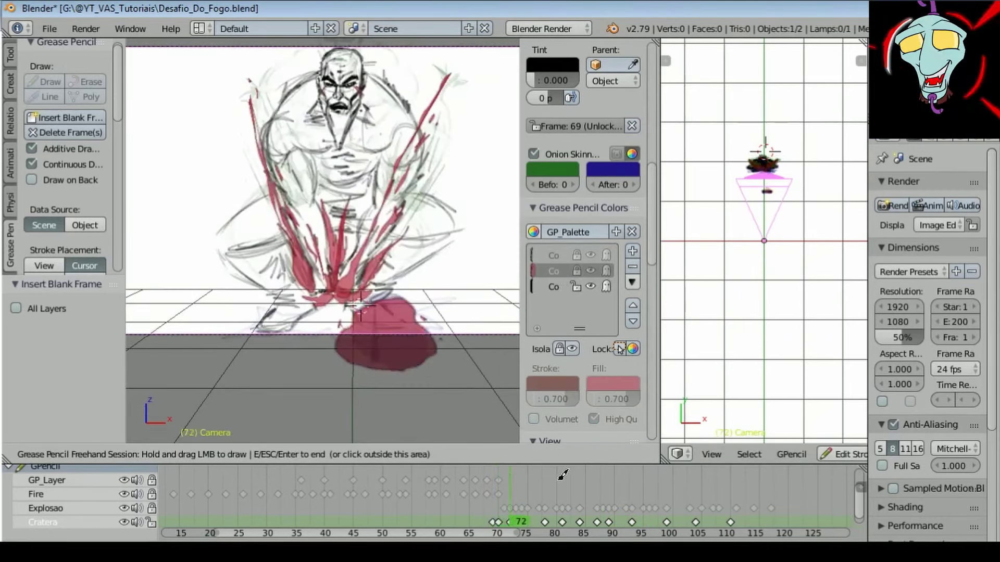
Step: In the right view's camera, draw the floor crack's start and extend it with red spikes
key("KP_0")
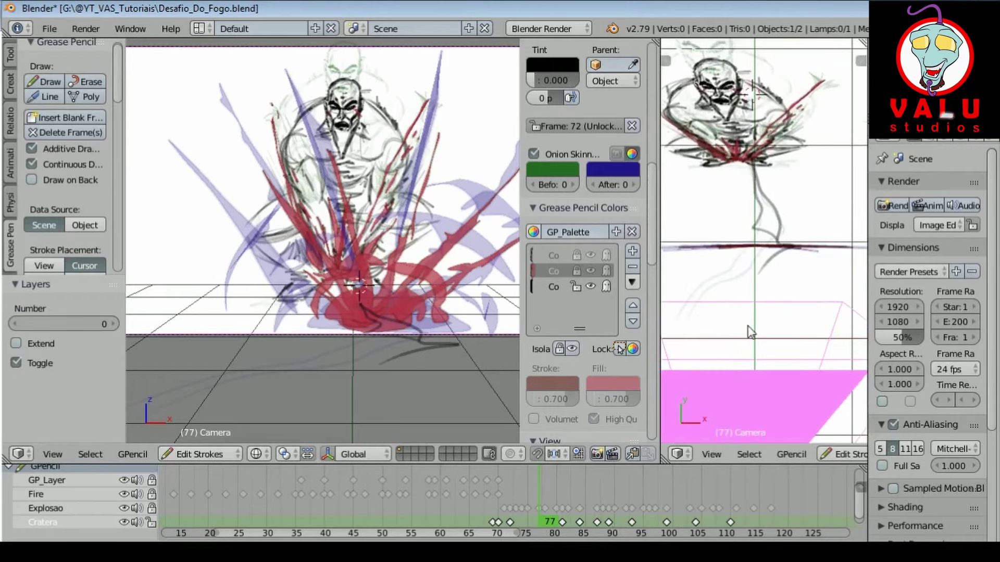
key("a")
mouse_move(777, 194)
left_mouse_down()
mouse_move(763, 169)
mouse_move(828, 195)
left_mouse_up()
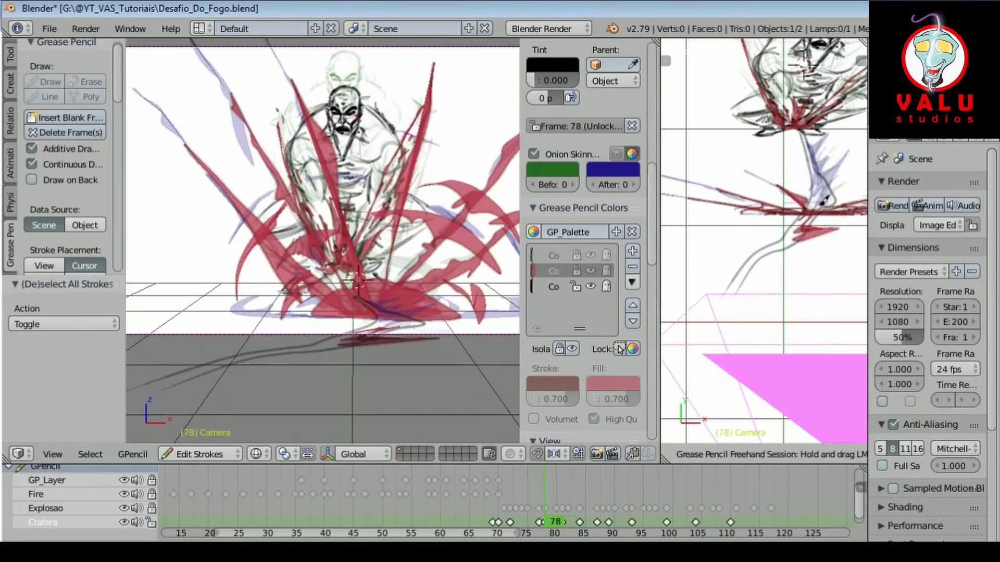
left_click_drag(777, 244, 771, 282)
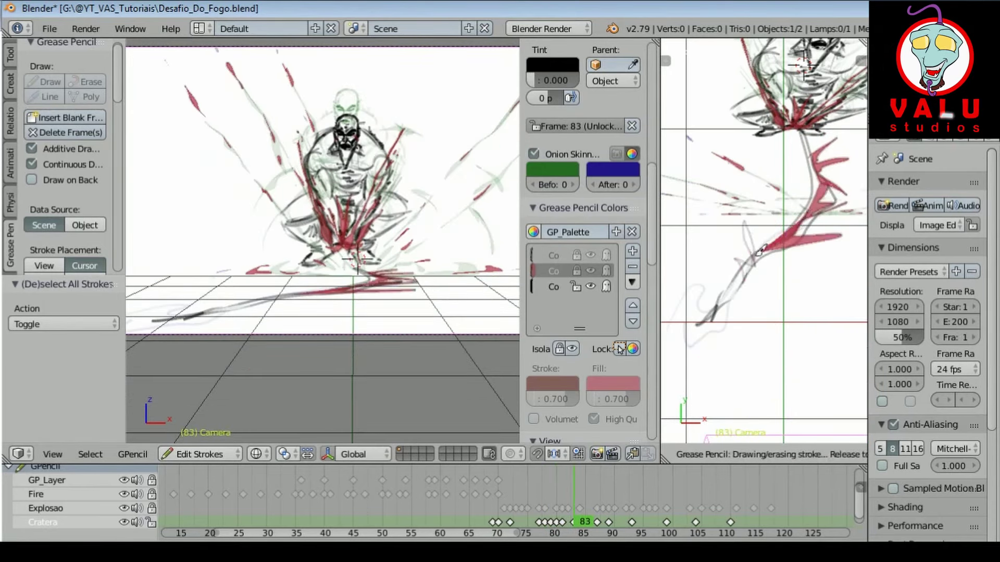
left_click_drag(760, 251, 710, 315)
left_click_drag(775, 306, 687, 338)
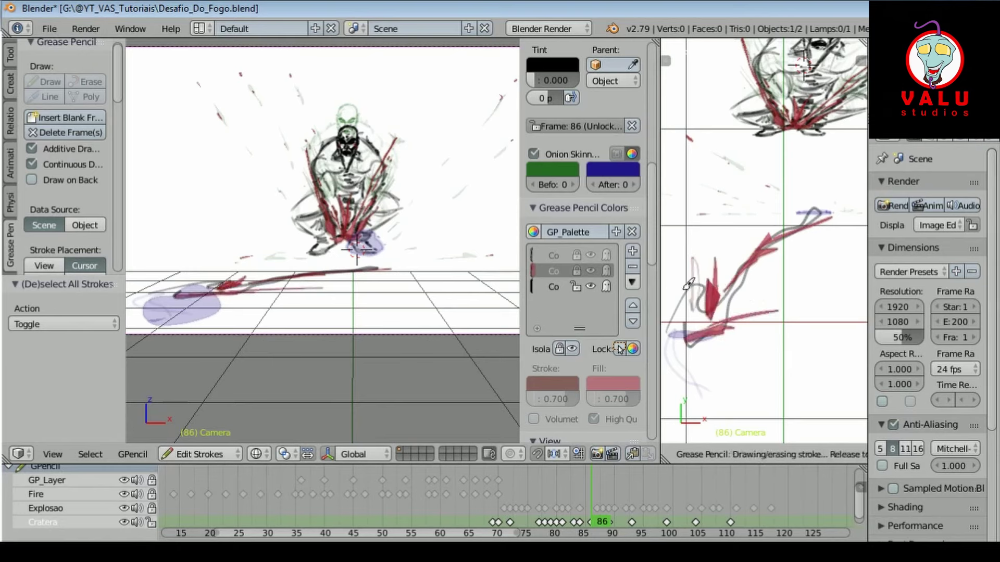
left_click_drag(719, 257, 793, 316)
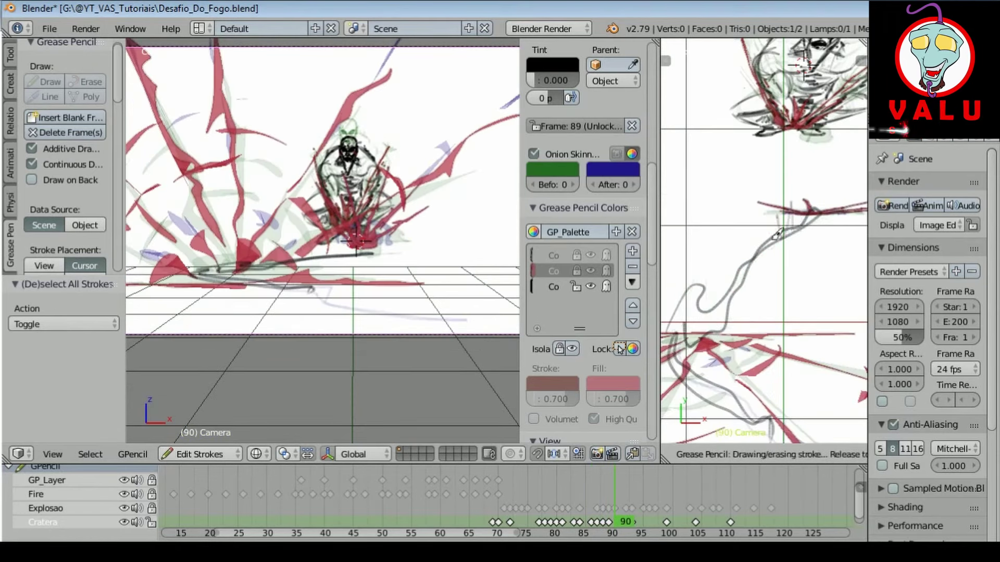
Step: Continue the crack on frame 94, adding red spikes along its length
left_click_drag(703, 380, 760, 404)
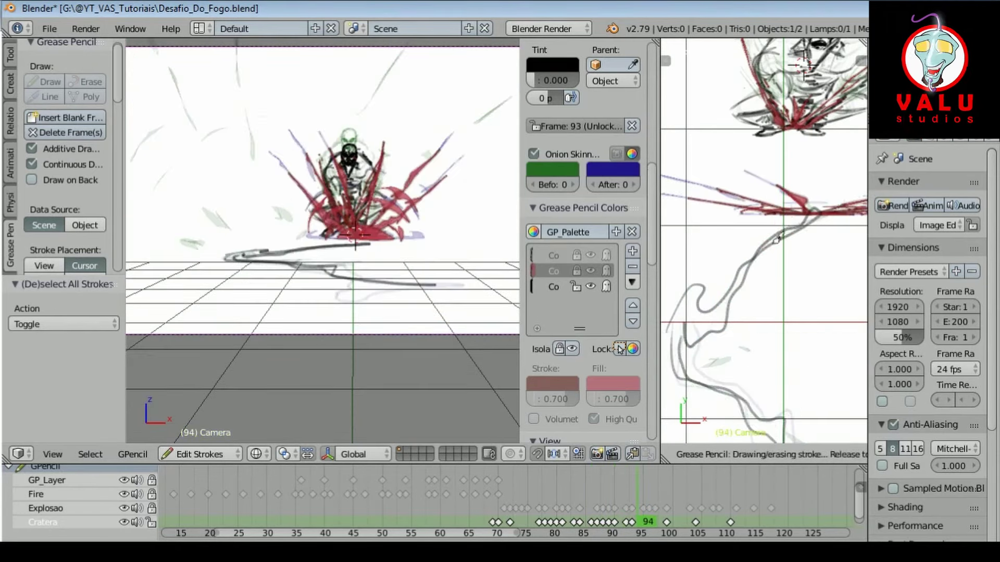
left_click_drag(823, 216, 724, 295)
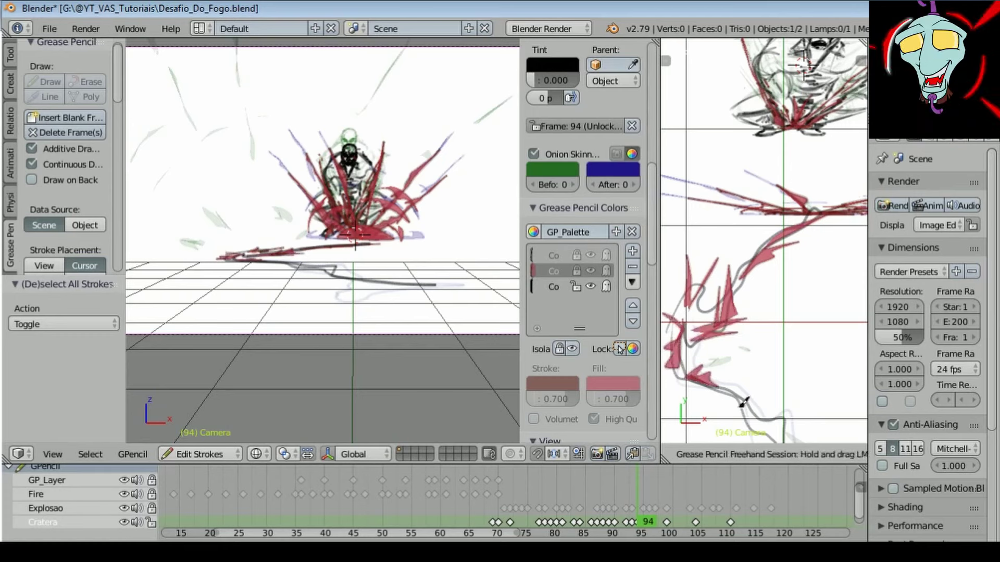
left_click_drag(744, 403, 760, 424)
middle_click_drag(760, 424, 755, 320, "shift")
left_click_drag(789, 203, 779, 299)
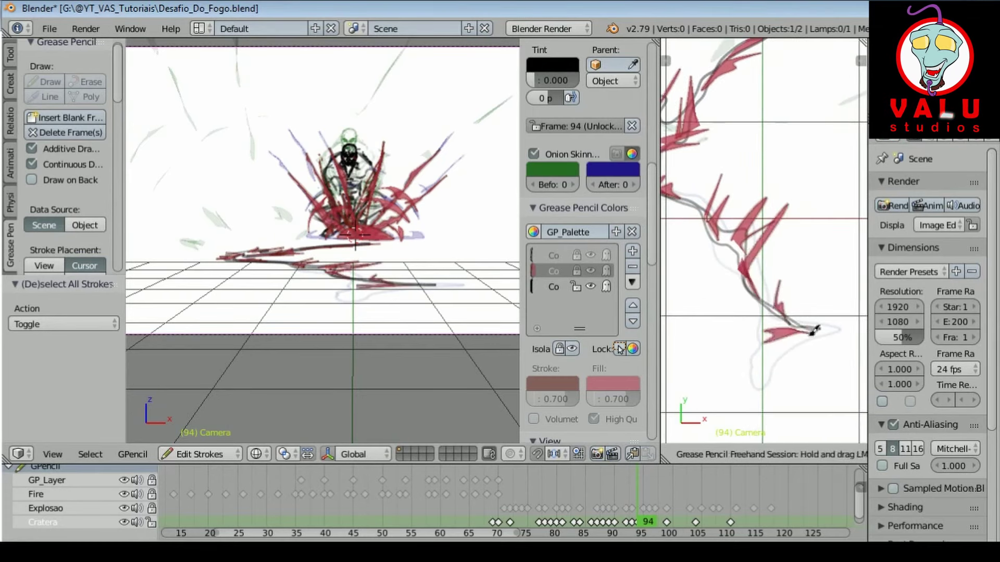
left_click_drag(714, 153, 712, 197)
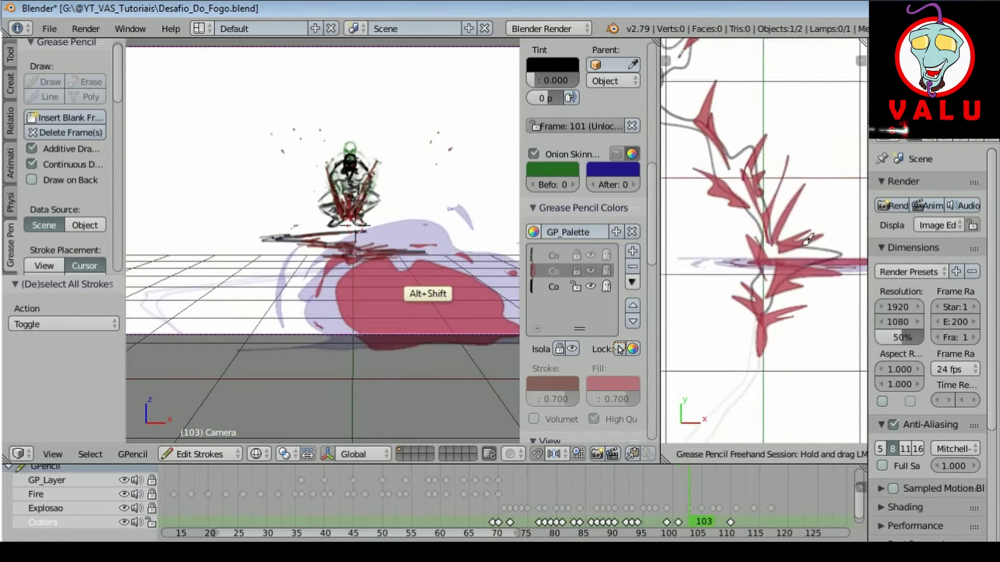
Step: Add red spikes and a short hooked spike along the crack while following it in the right view
middle_click_drag(806, 239, 801, 131, "shift")
left_click_drag(778, 203, 751, 271)
middle_click_drag(679, 331, 692, 293, "shift")
mouse_move(669, 284)
left_mouse_down()
mouse_move(693, 293)
mouse_move(729, 383)
left_mouse_up()
Step: Extend the crack further down with red filled spikes on frames 107 and 114
key("Right")
key("Right")
key("Right")
key("Right")
left_click_drag(748, 320, 734, 368)
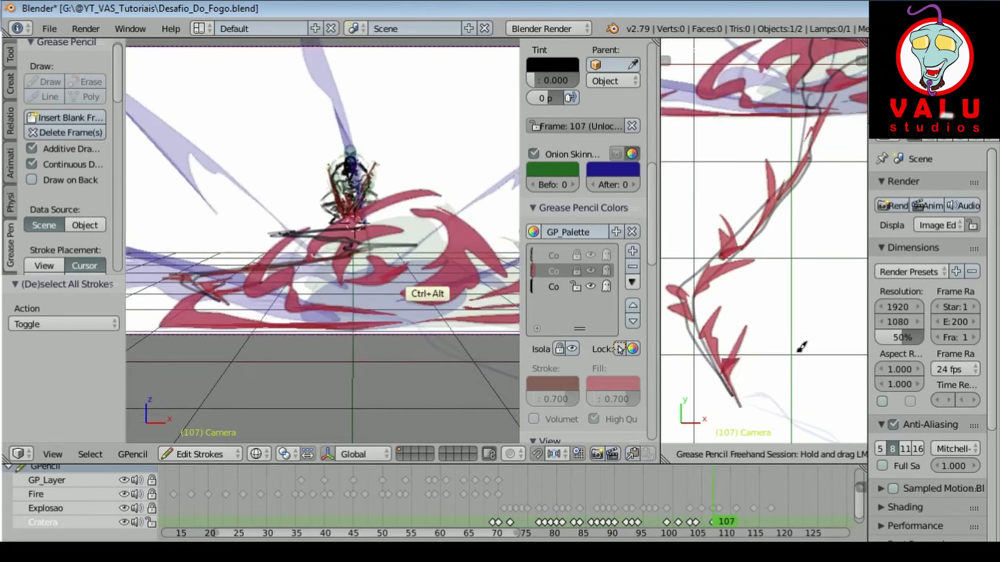
middle_click_drag(786, 339, 729, 172, "shift")
mouse_move(729, 172)
left_mouse_down()
mouse_move(762, 255)
mouse_move(854, 388)
left_mouse_up()
key("Right")
key("Right")
key("Right")
mouse_move(690, 197)
left_mouse_down()
mouse_move(682, 167)
mouse_move(810, 255)
left_mouse_up()
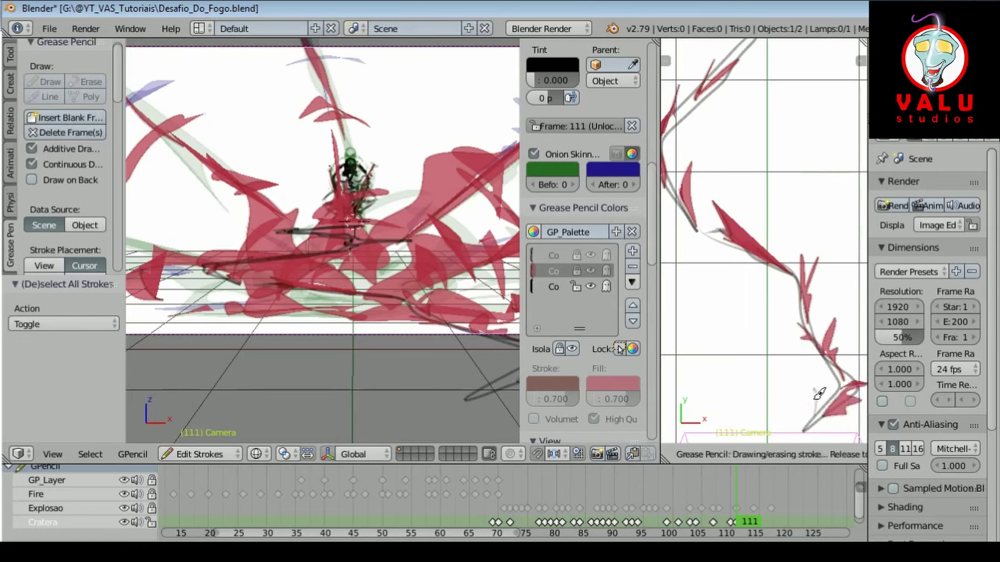
key("Right")
key("Right")
key("Right")
middle_click_drag(819, 394, 790, 221, "shift")
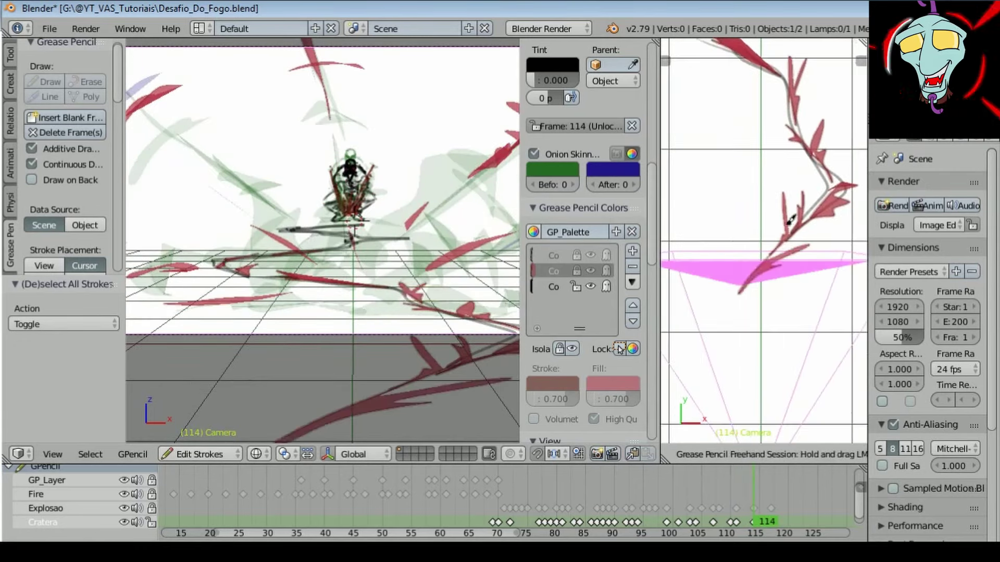
key("Right")
key("Right")
key("Right")
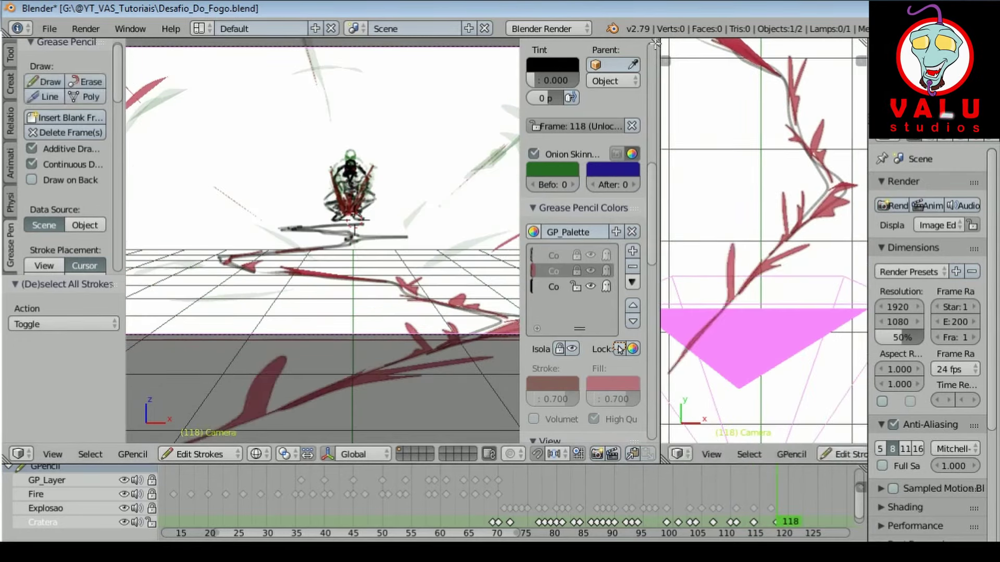